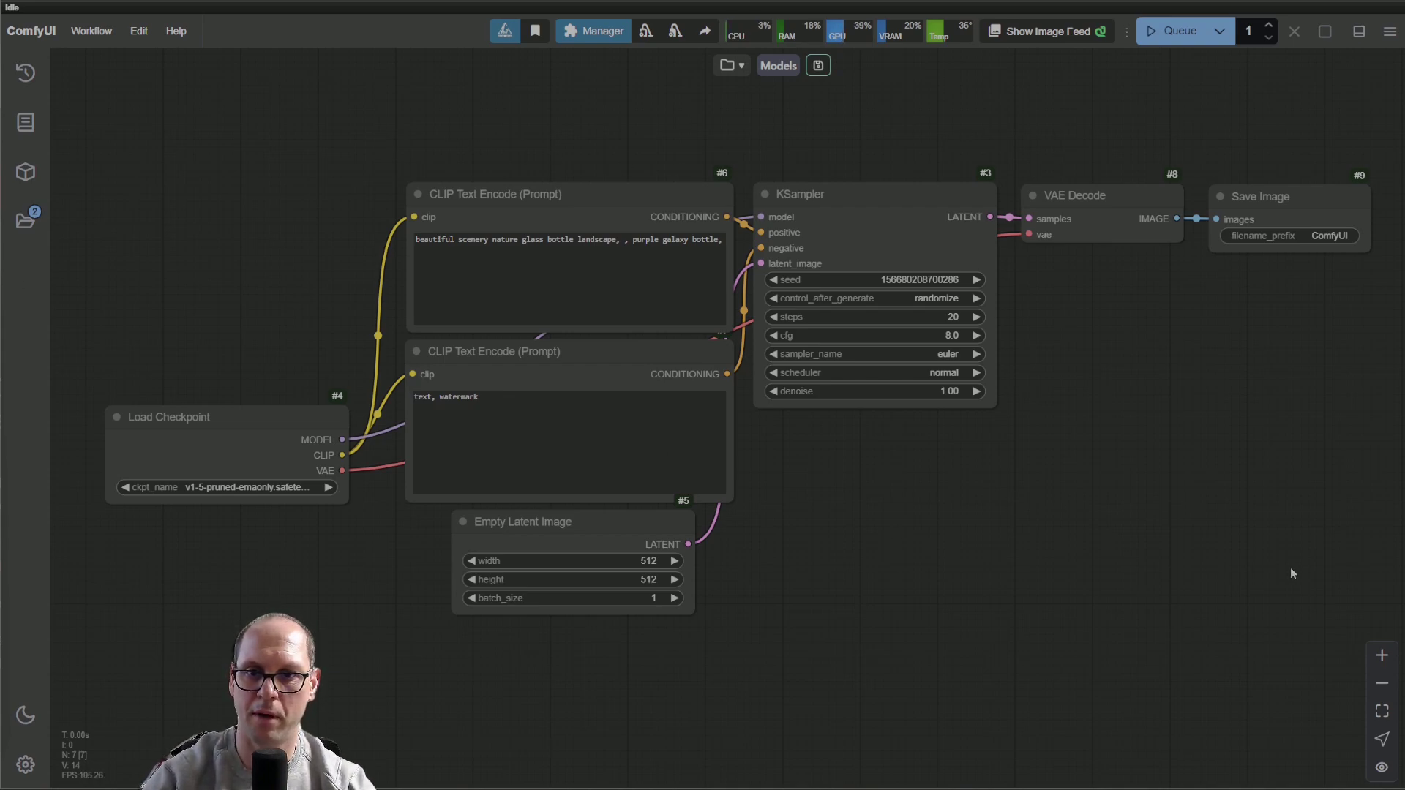
scroll(1052, 577, up, 1)
- Preview the ComfyUI_035 folder's size in Downloads, then switch to the ComfyUI server console
drag(1051, 576, 1031, 547)
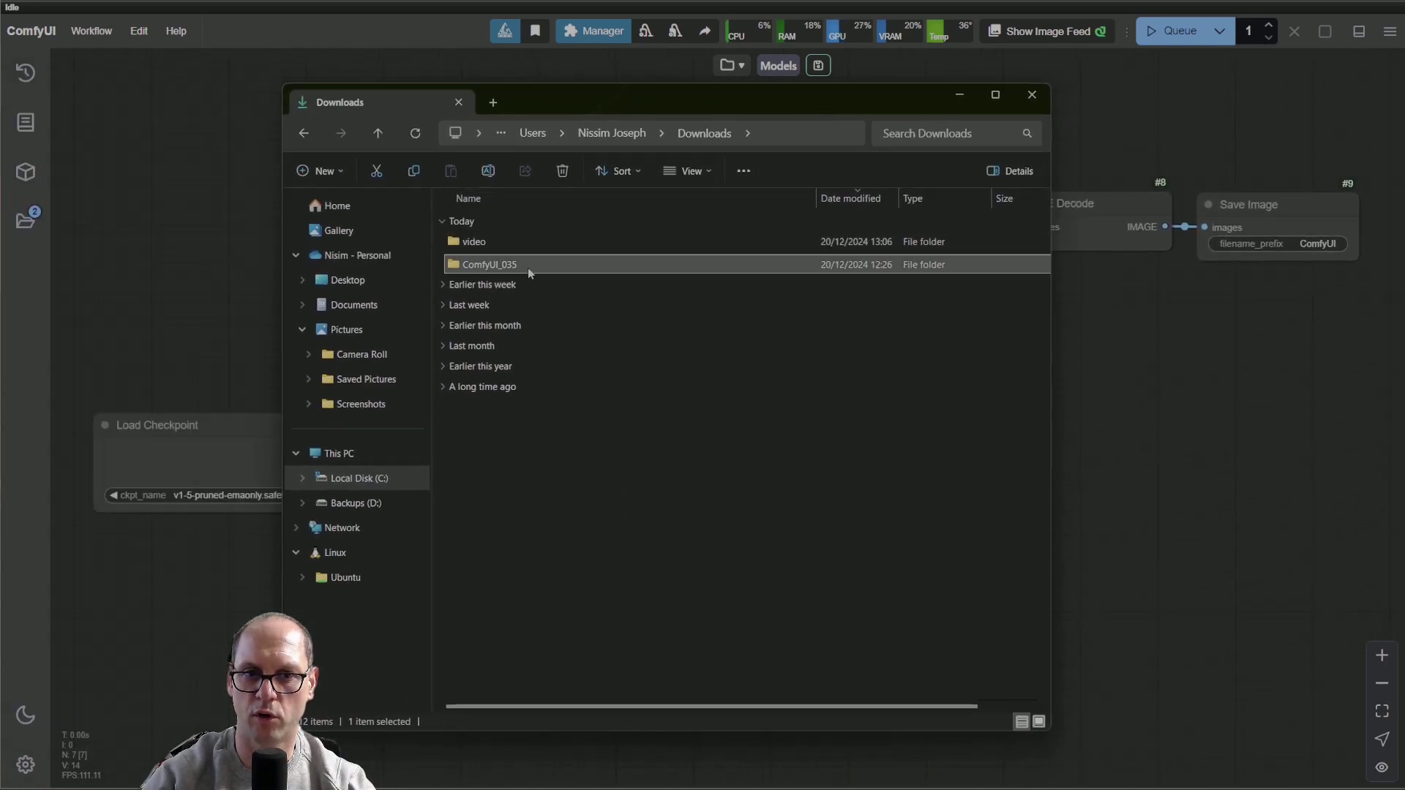
key(space)
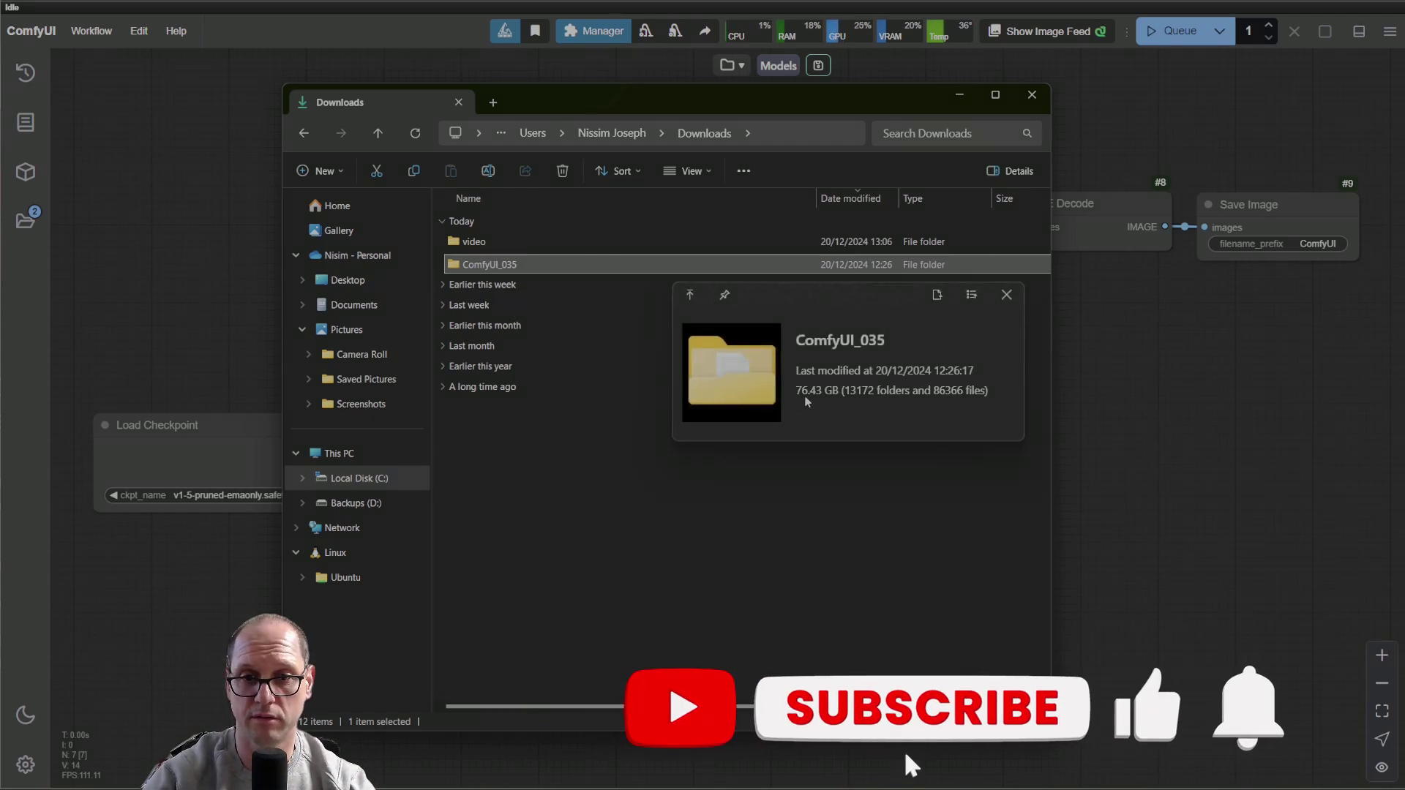
mouse_move(489, 265)
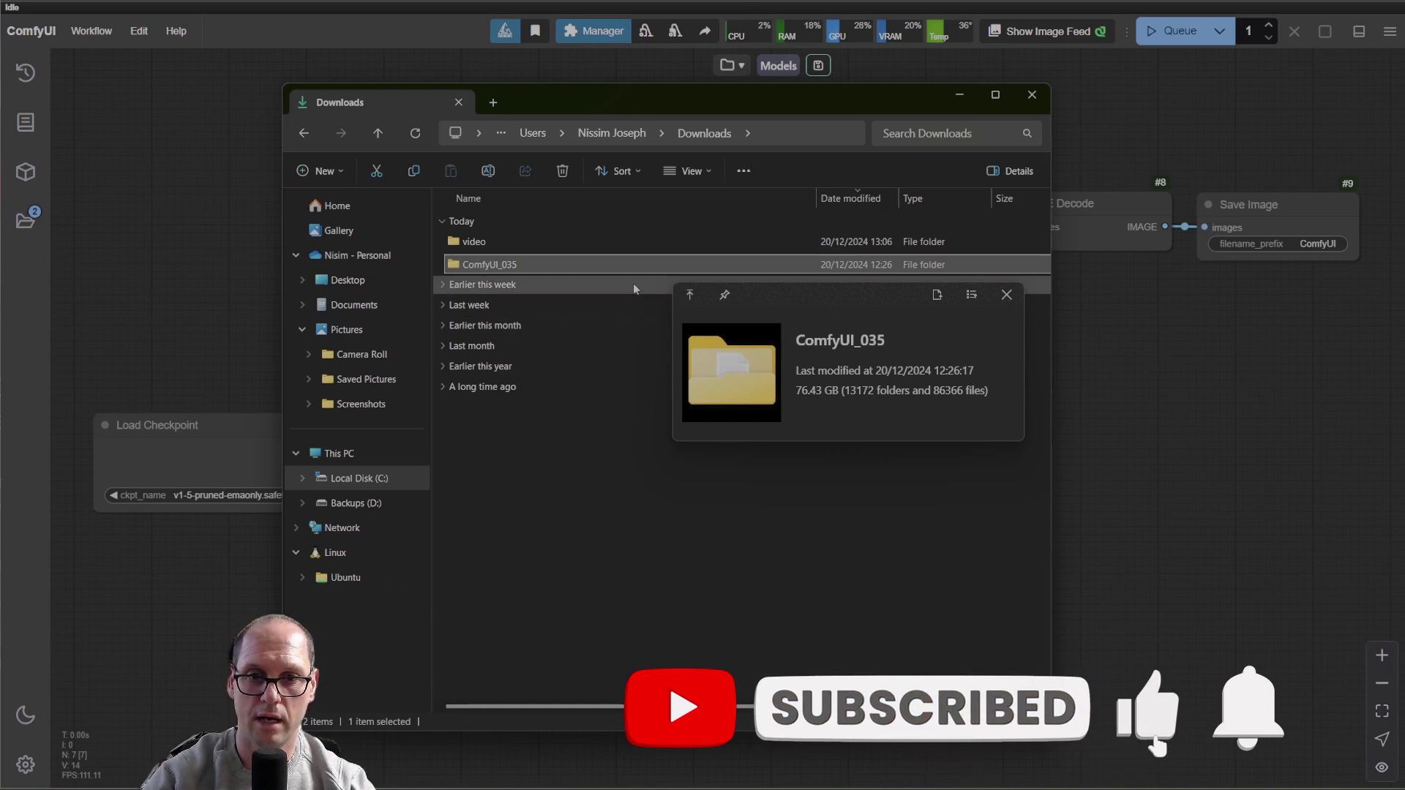
key(space)
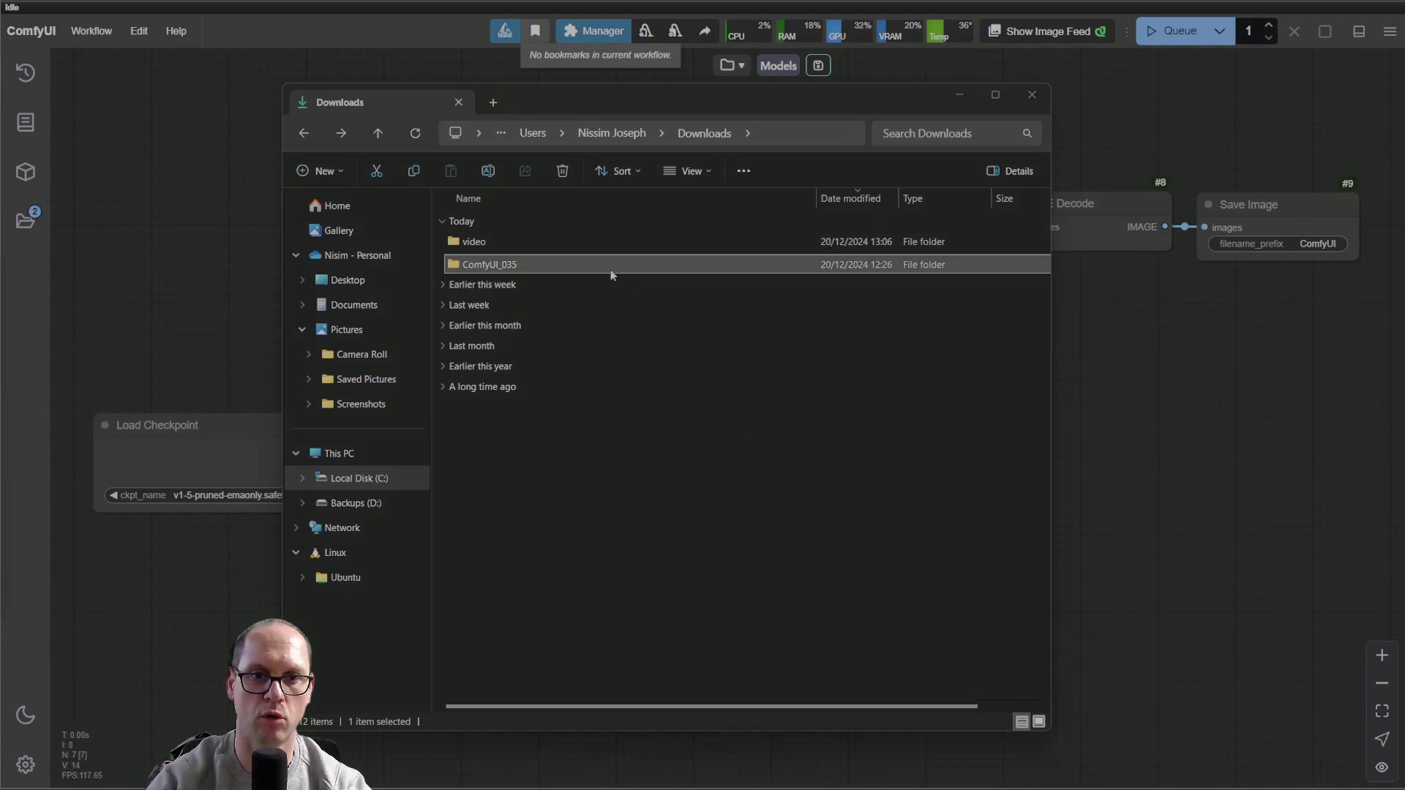
key(alt+Tab)
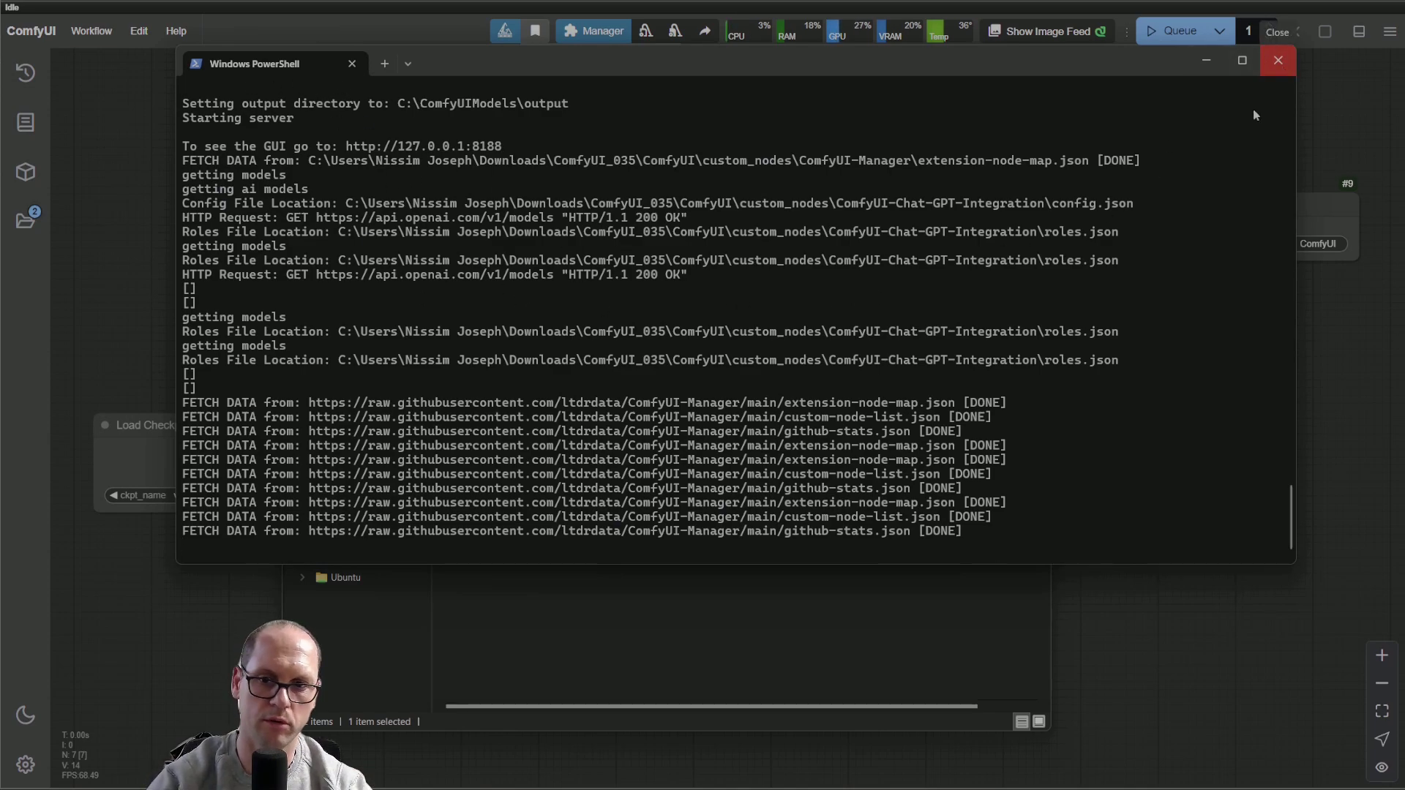
- Stop the ComfyUI server with Ctrl+C and confirm terminating the batch job
key(ctrl+c)
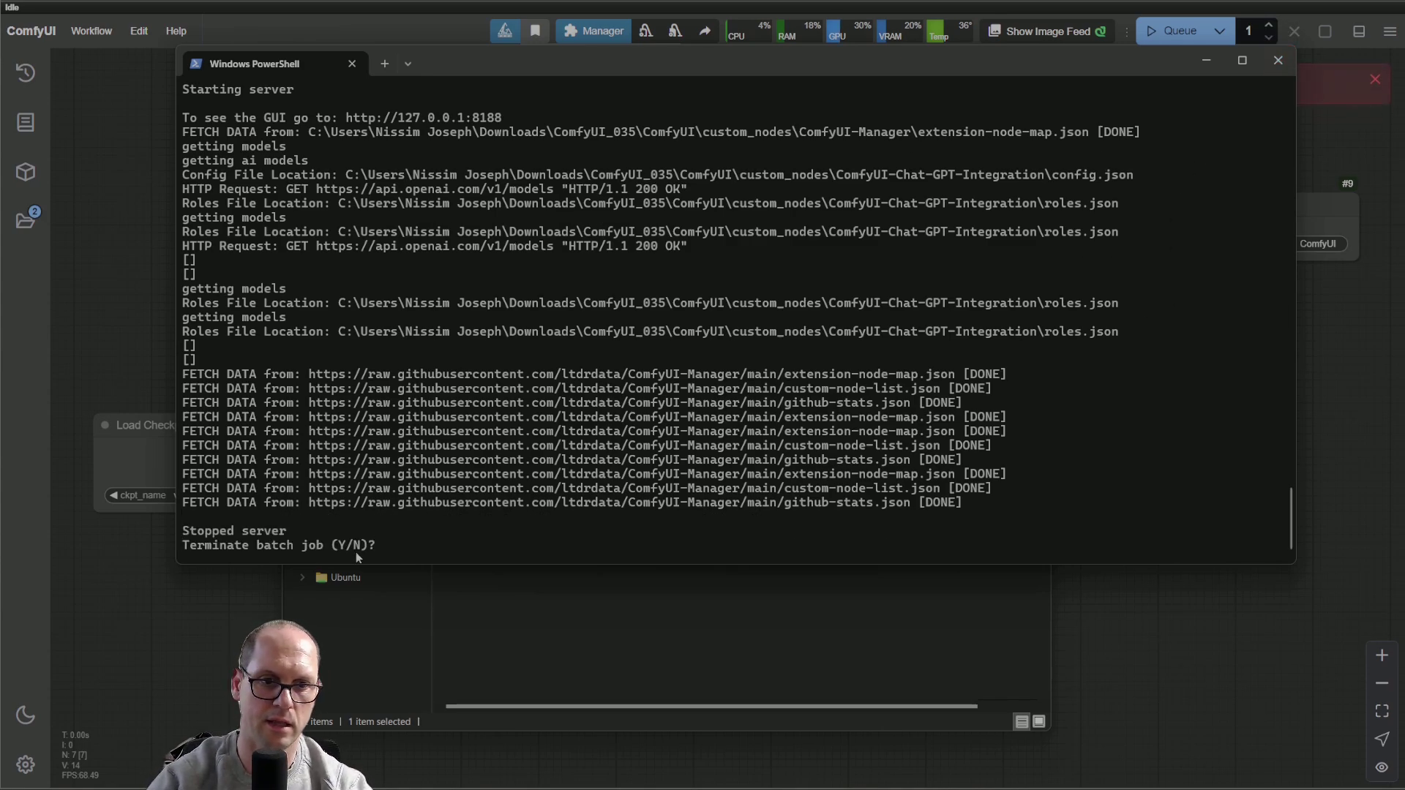
text(y)
key(Return)
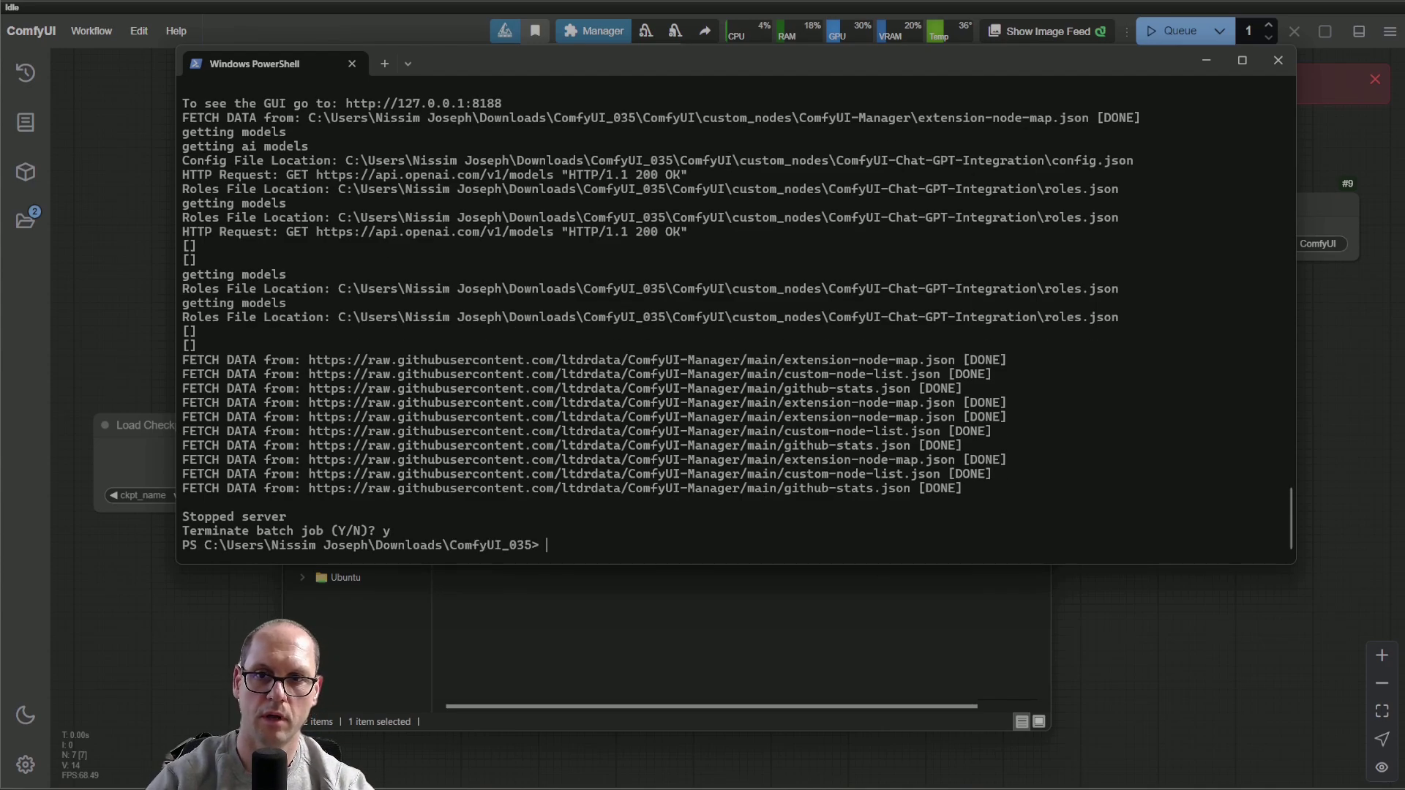
drag(1028, 55, 578, 257)
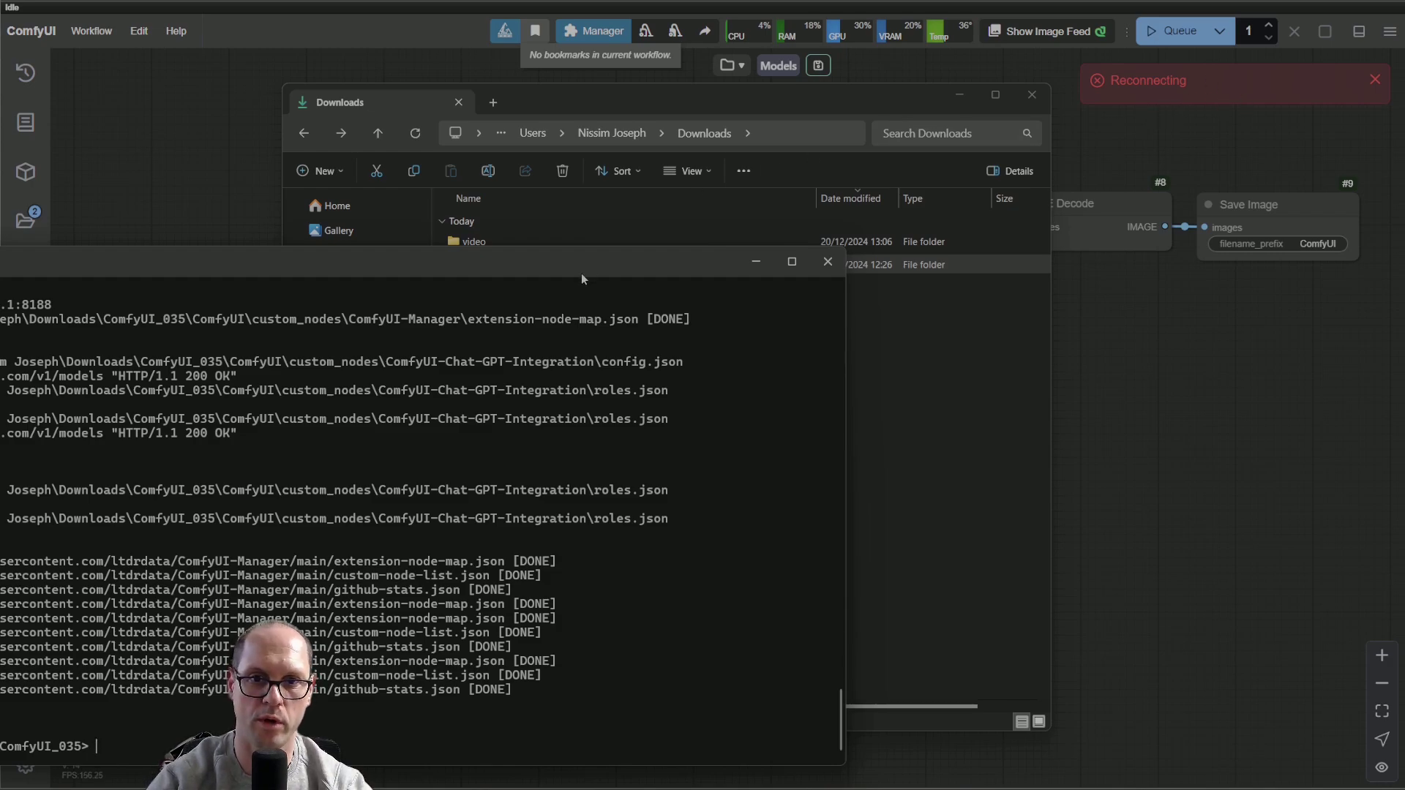
drag(603, 263, 1080, 169)
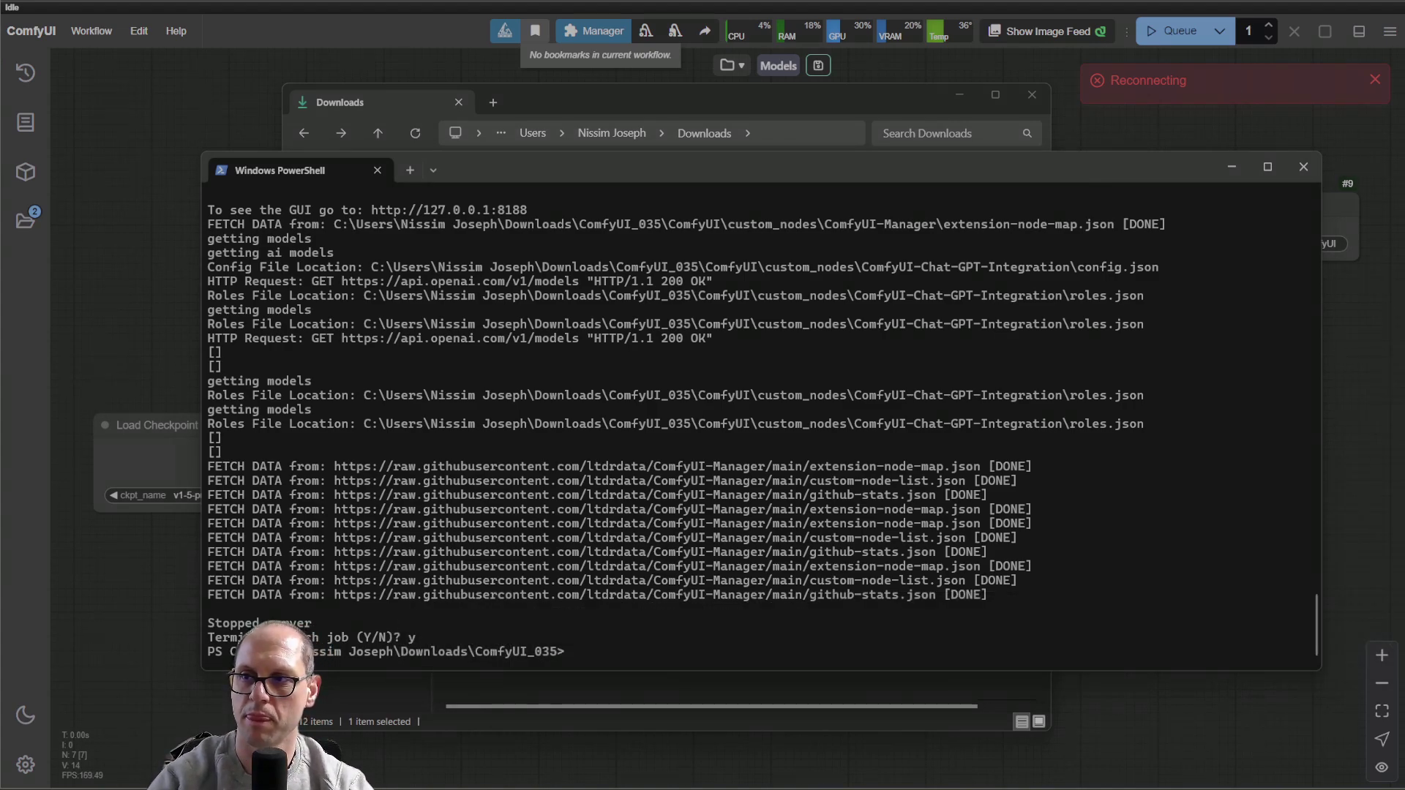
- Search Task Manager for python, find no running processes, and return to Downloads
key(ctrl+shift+Escape)
drag(787, 76, 436, 91)
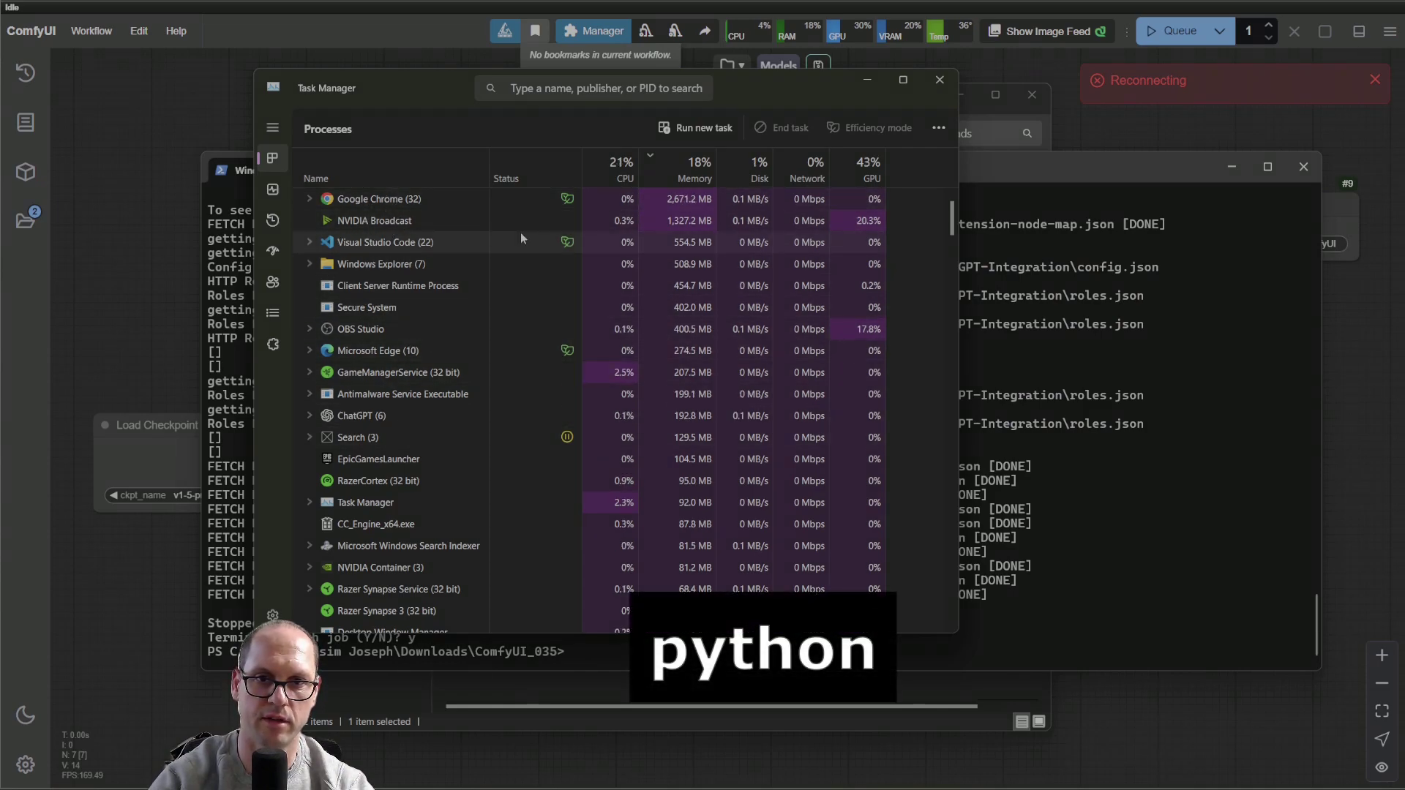
click(596, 85)
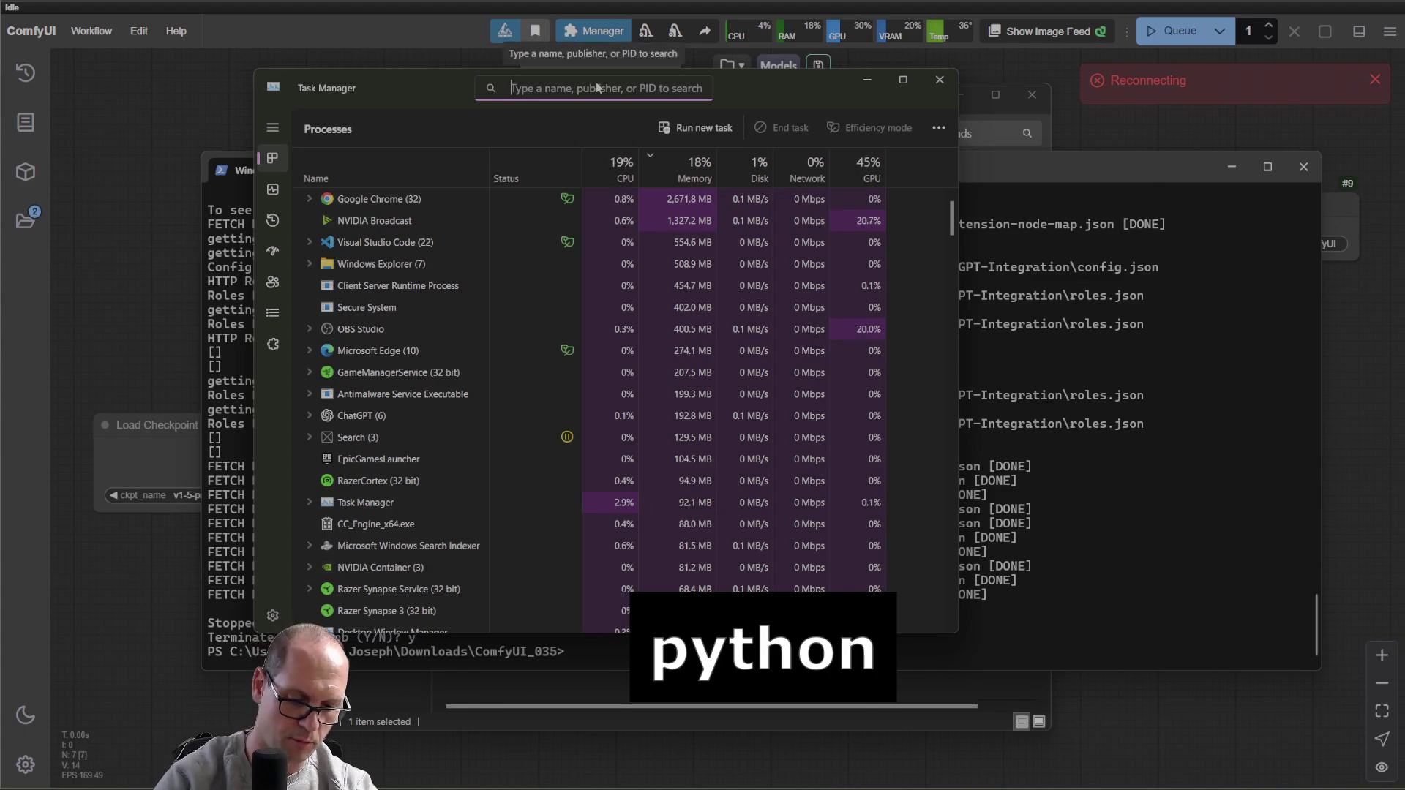
text(python)
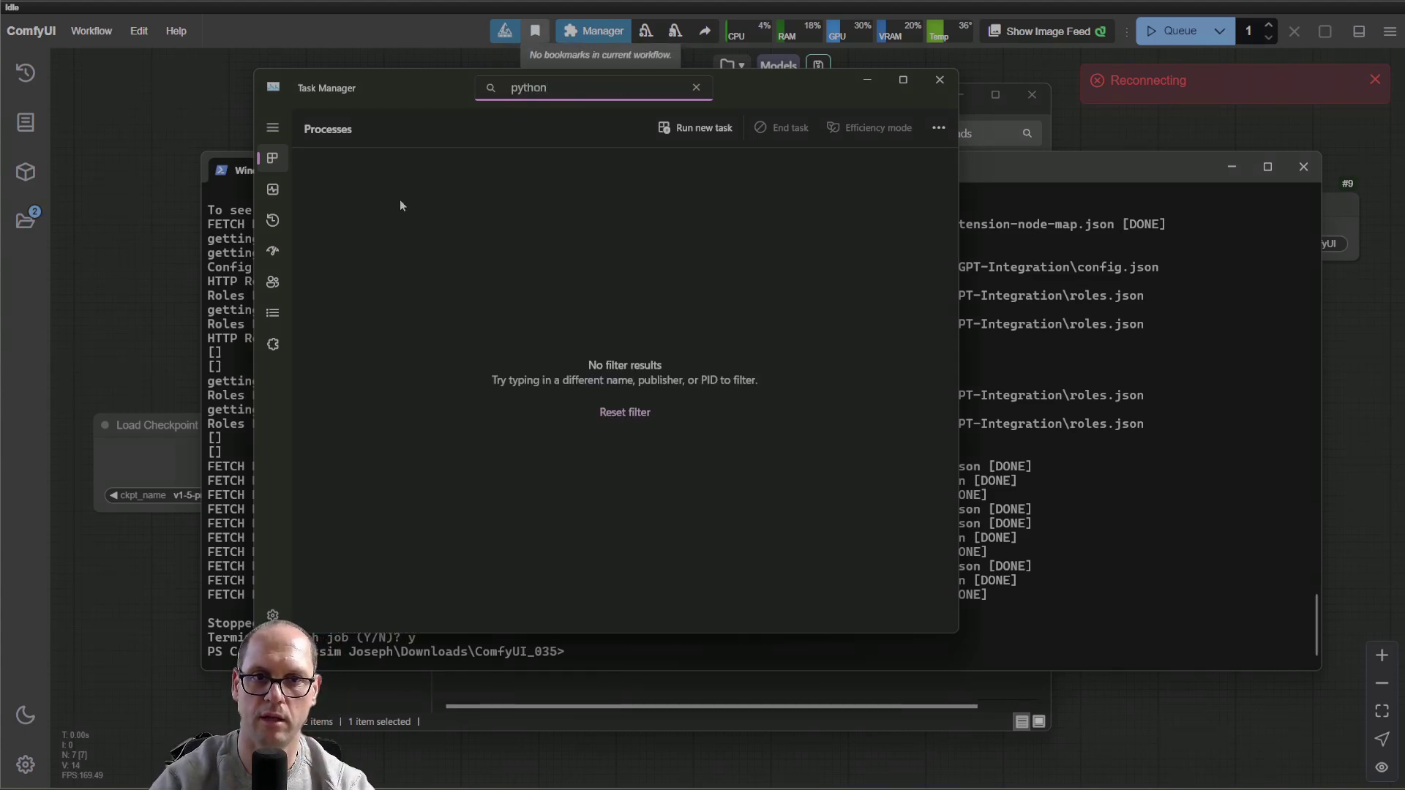
click(865, 82)
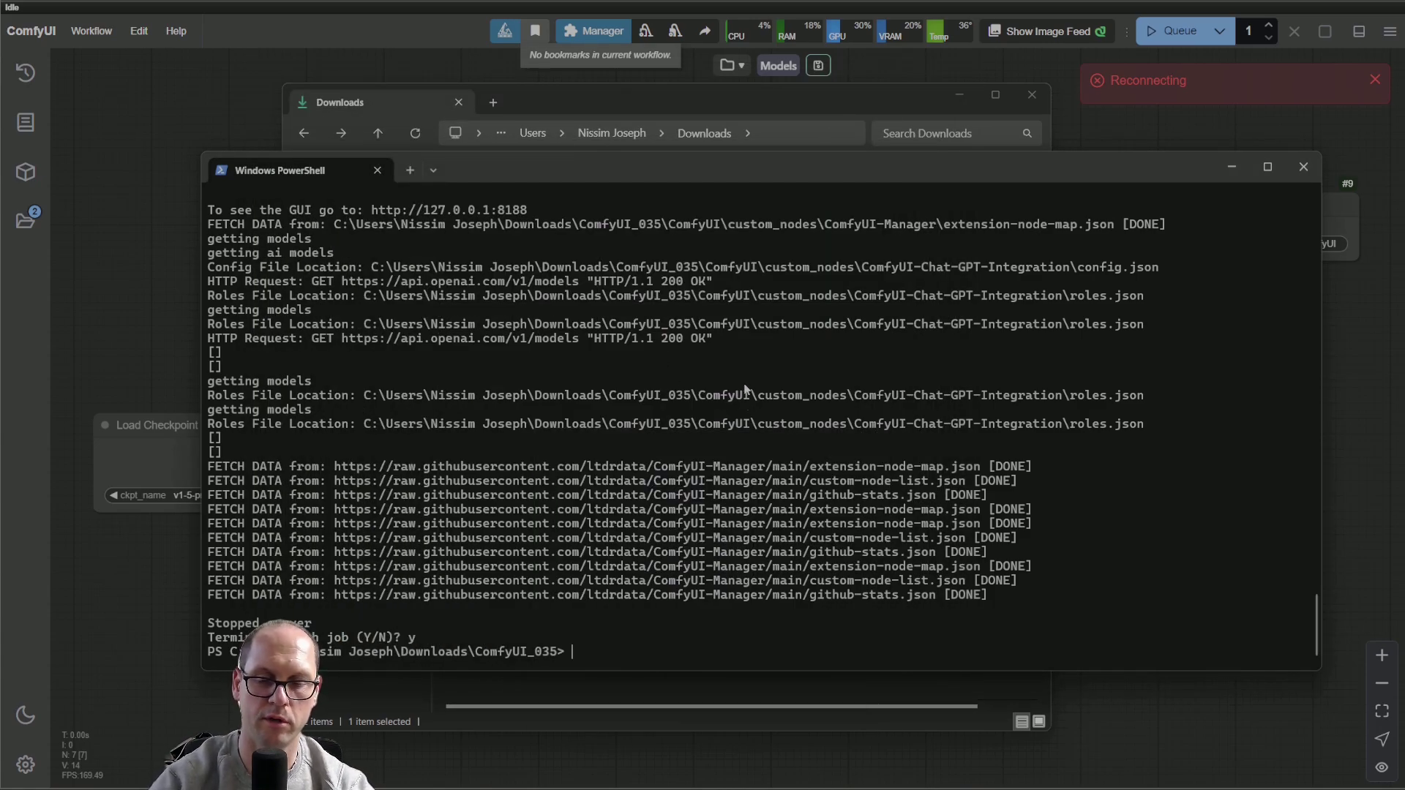
click(799, 100)
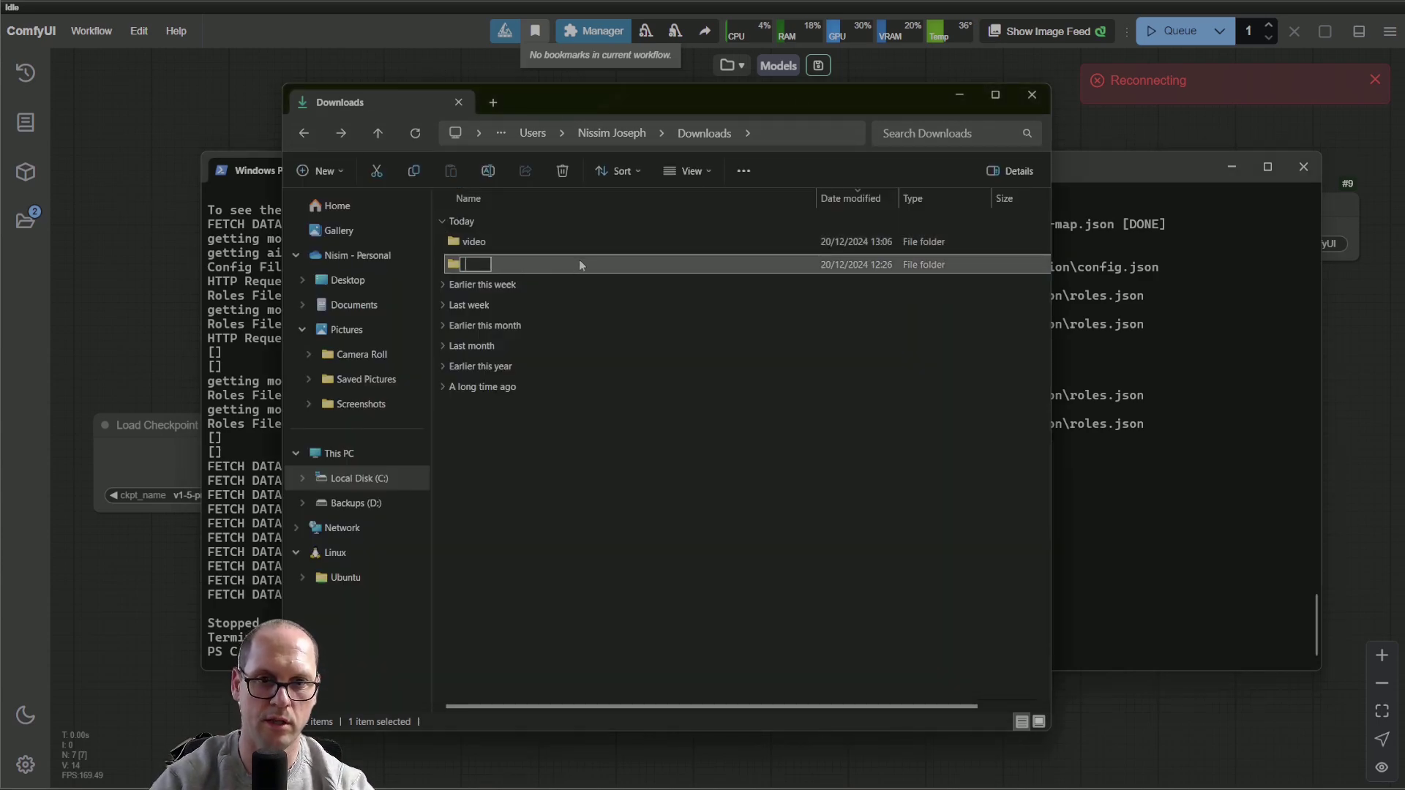
- Move the 64.5 GB models folder from ComfyUI_035\ComfyUI up into Downloads
key(ctrl+space)
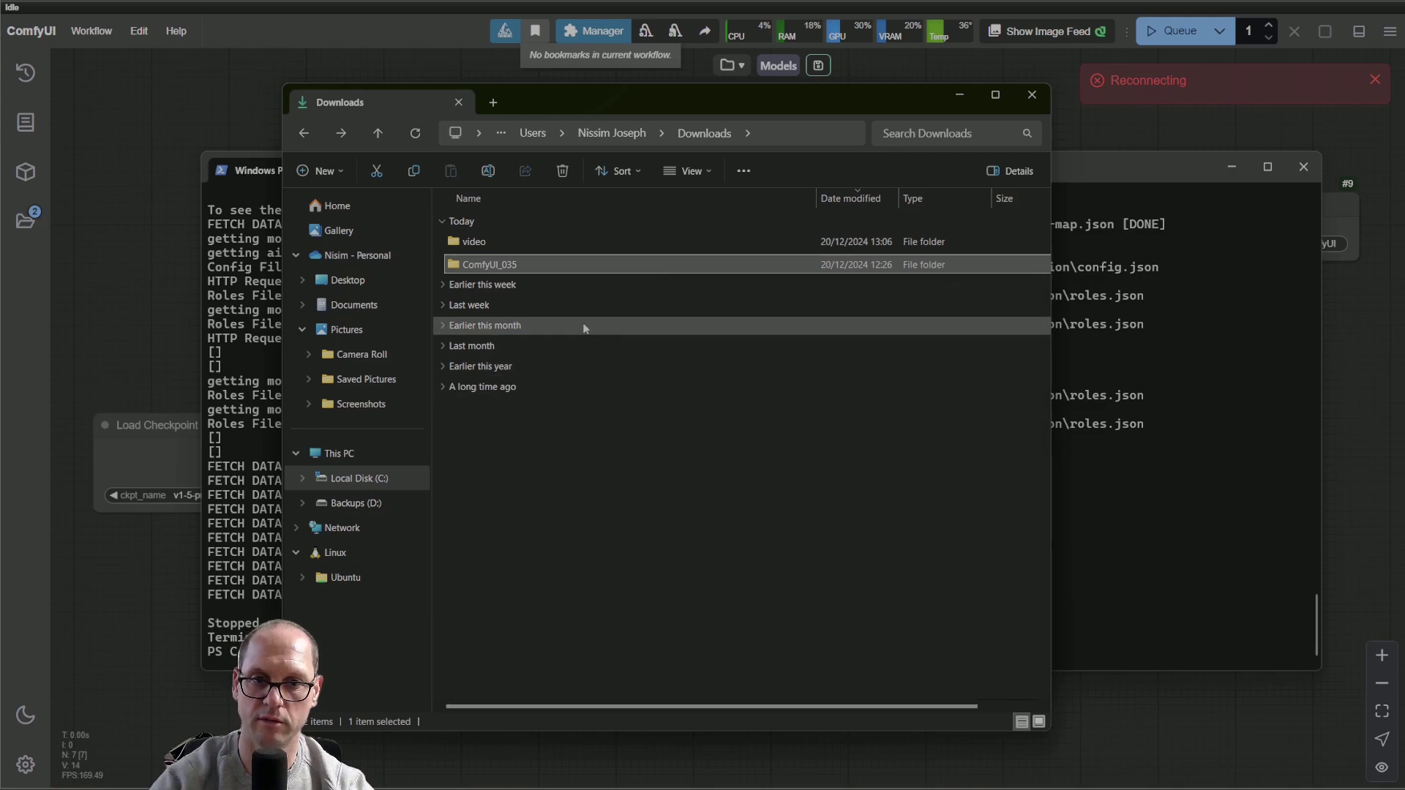
double_click(527, 267)
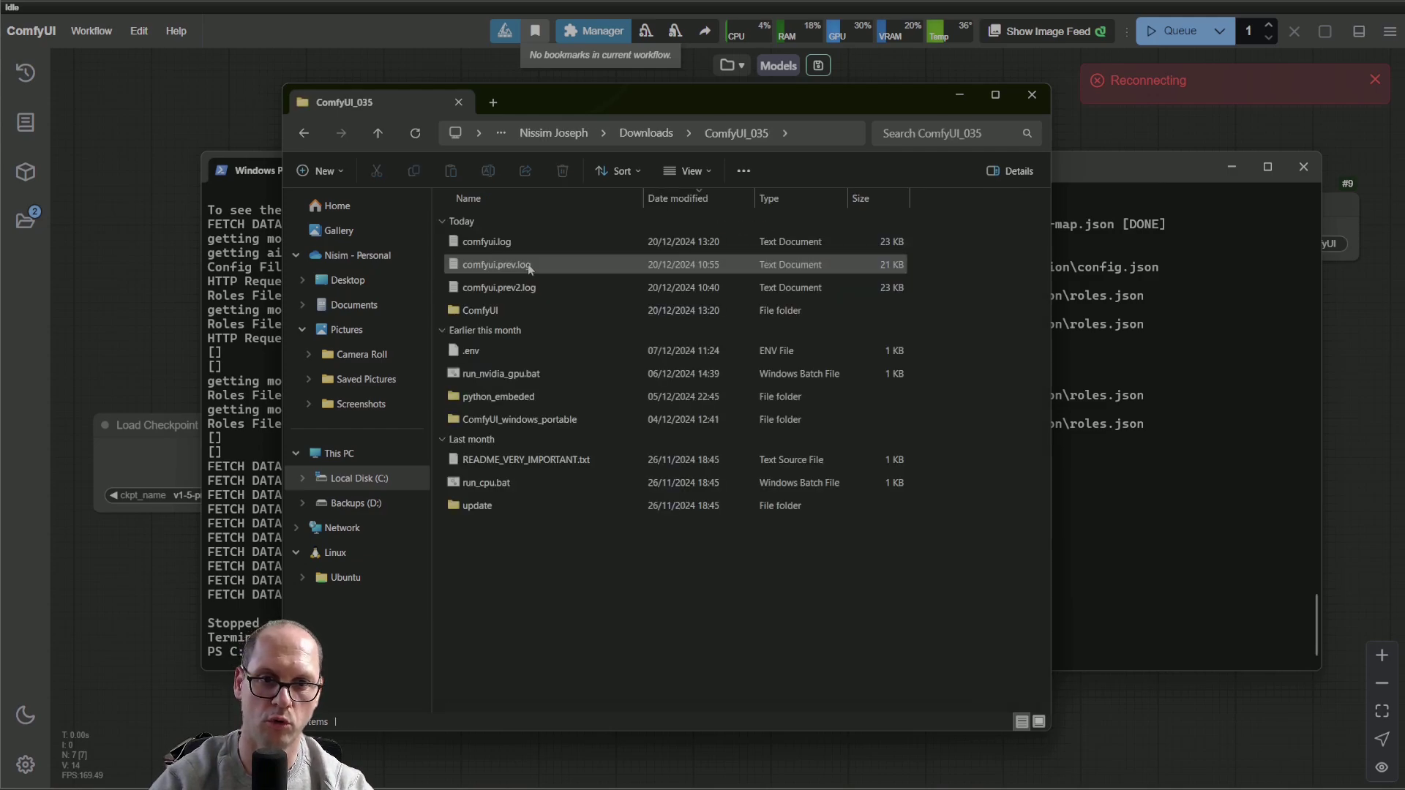
double_click(541, 305)
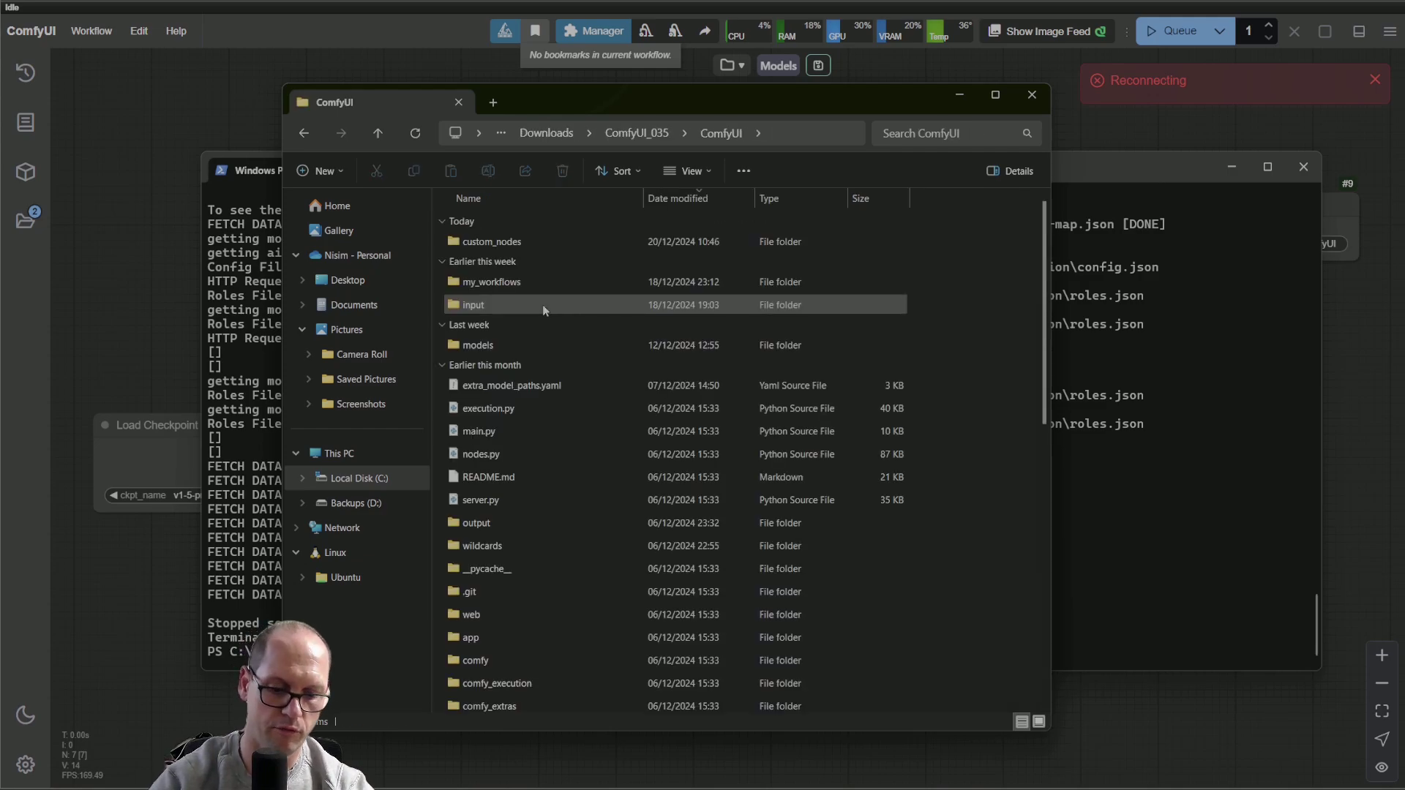
text(models)
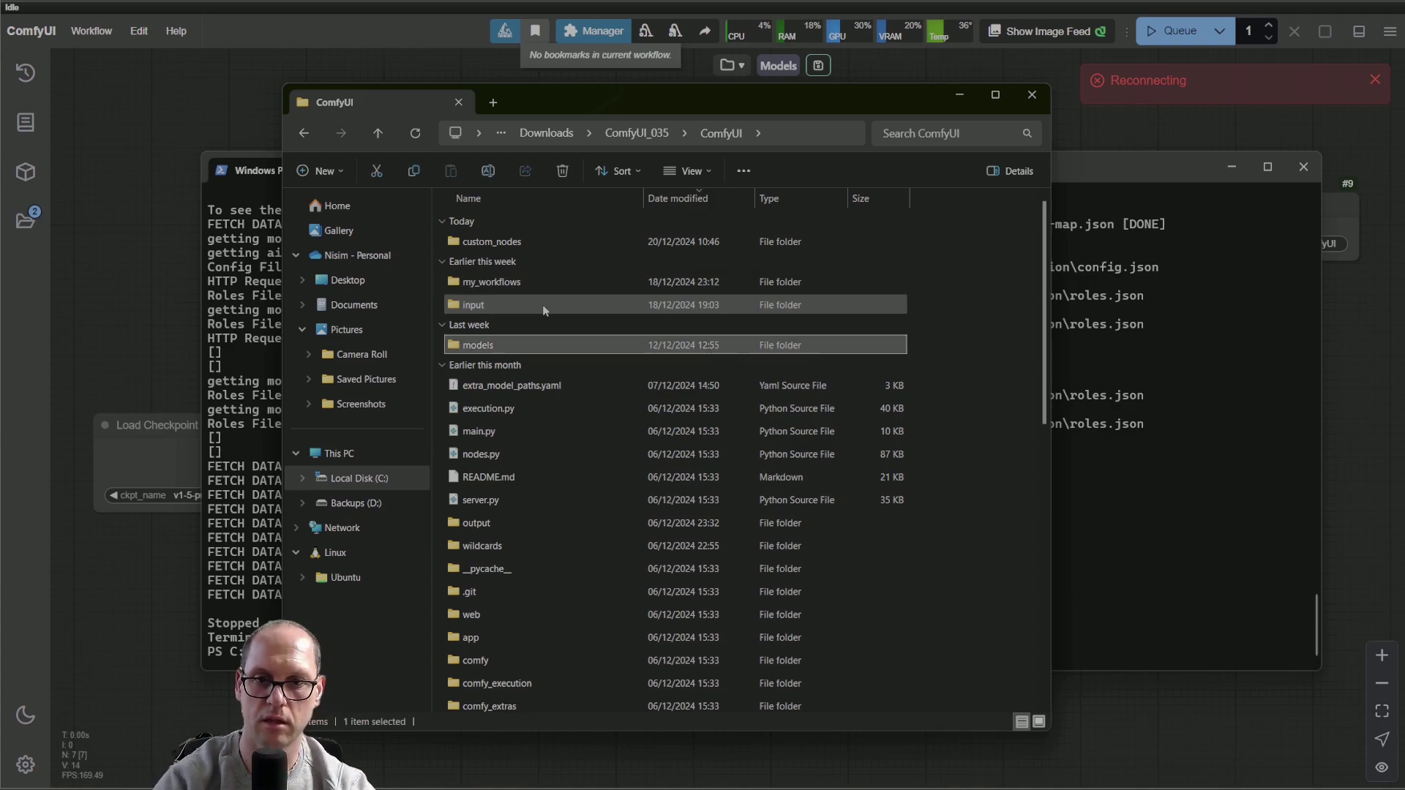
key(ctrl+space)
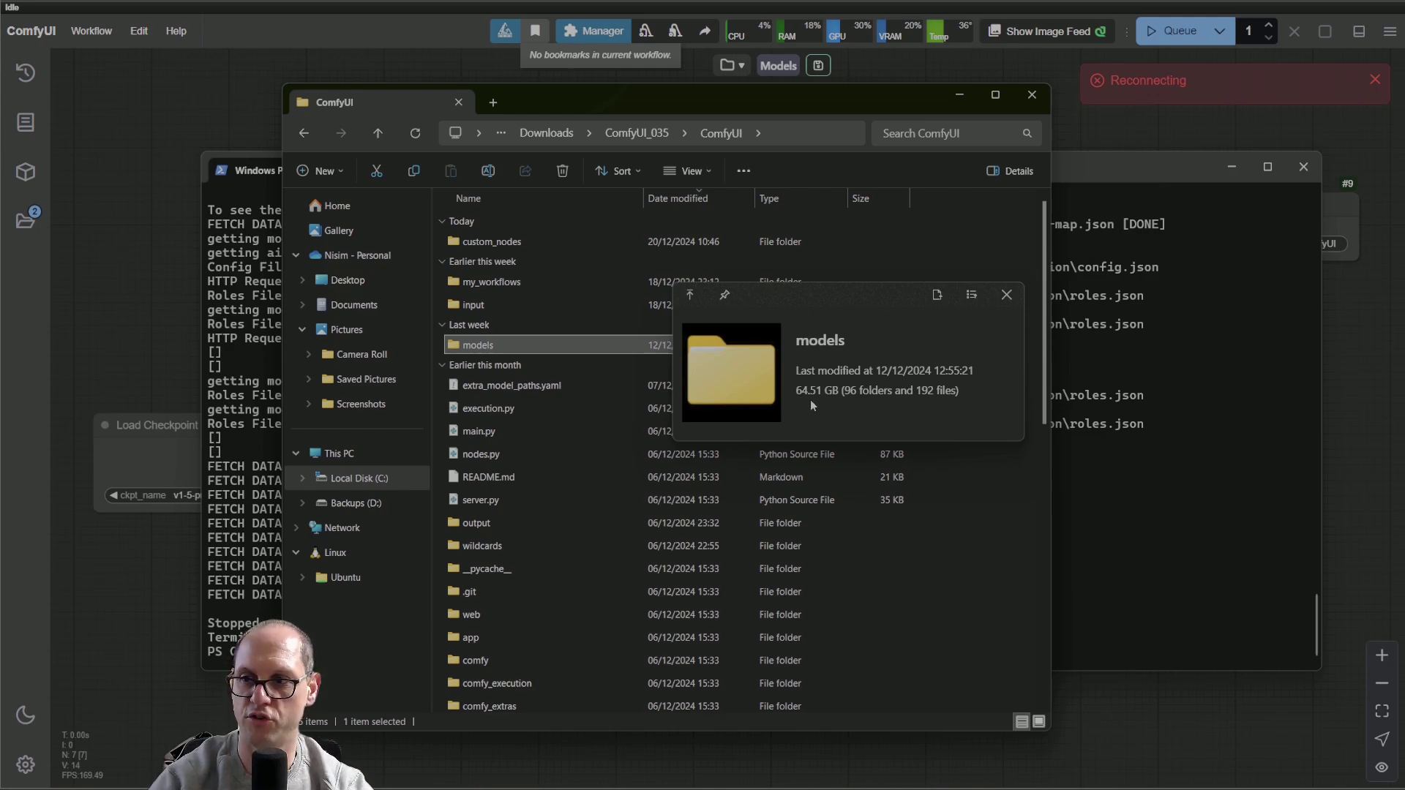
key(ctrl+space)
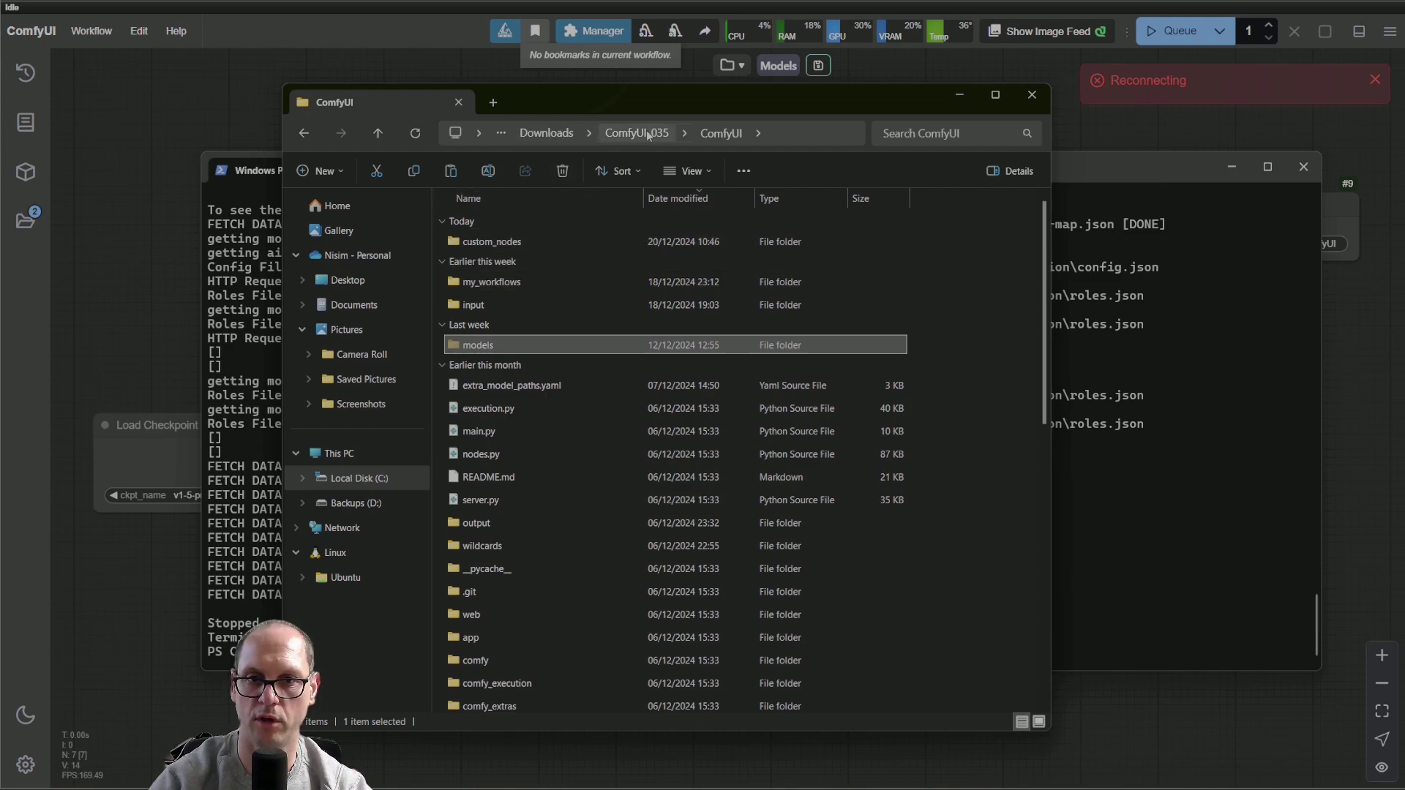
click(543, 133)
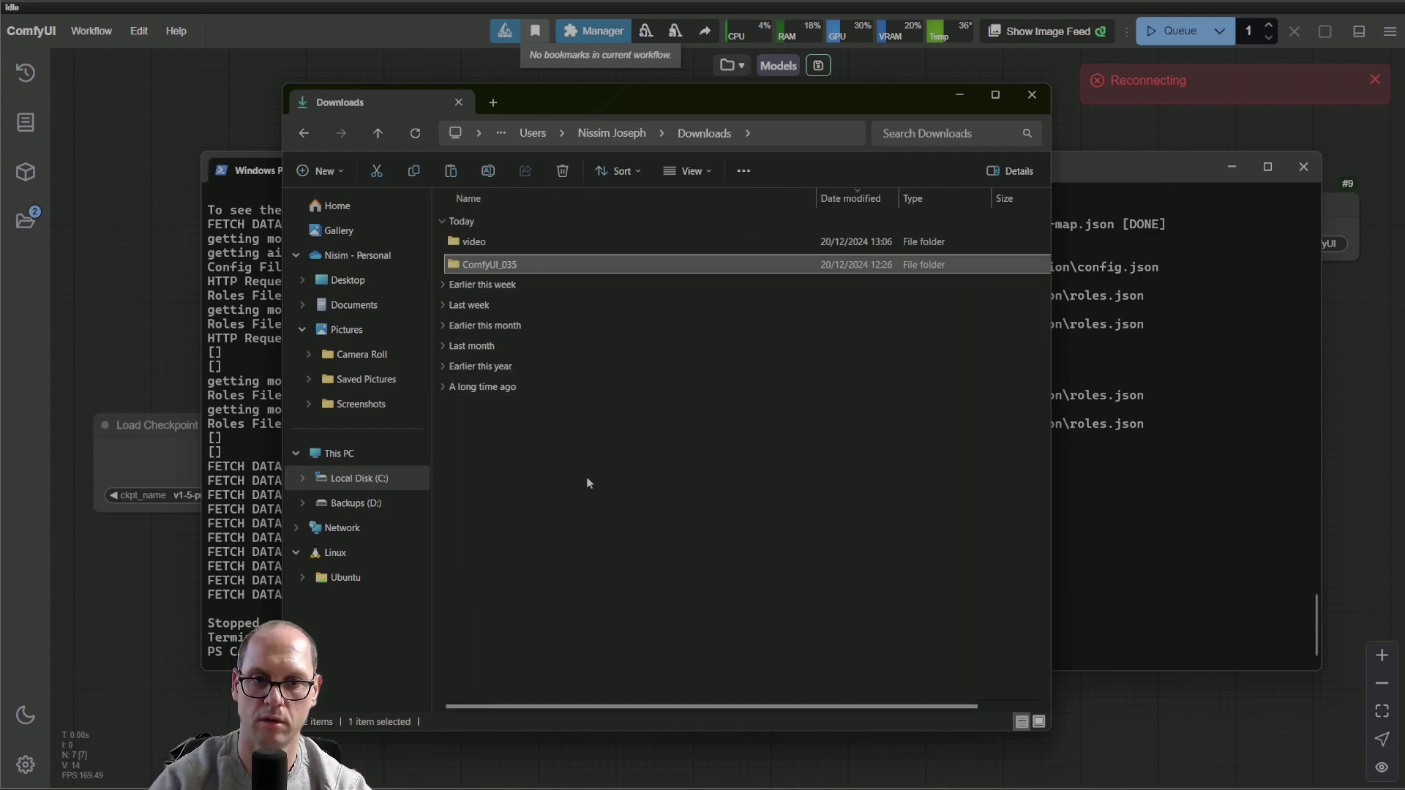
text(models)
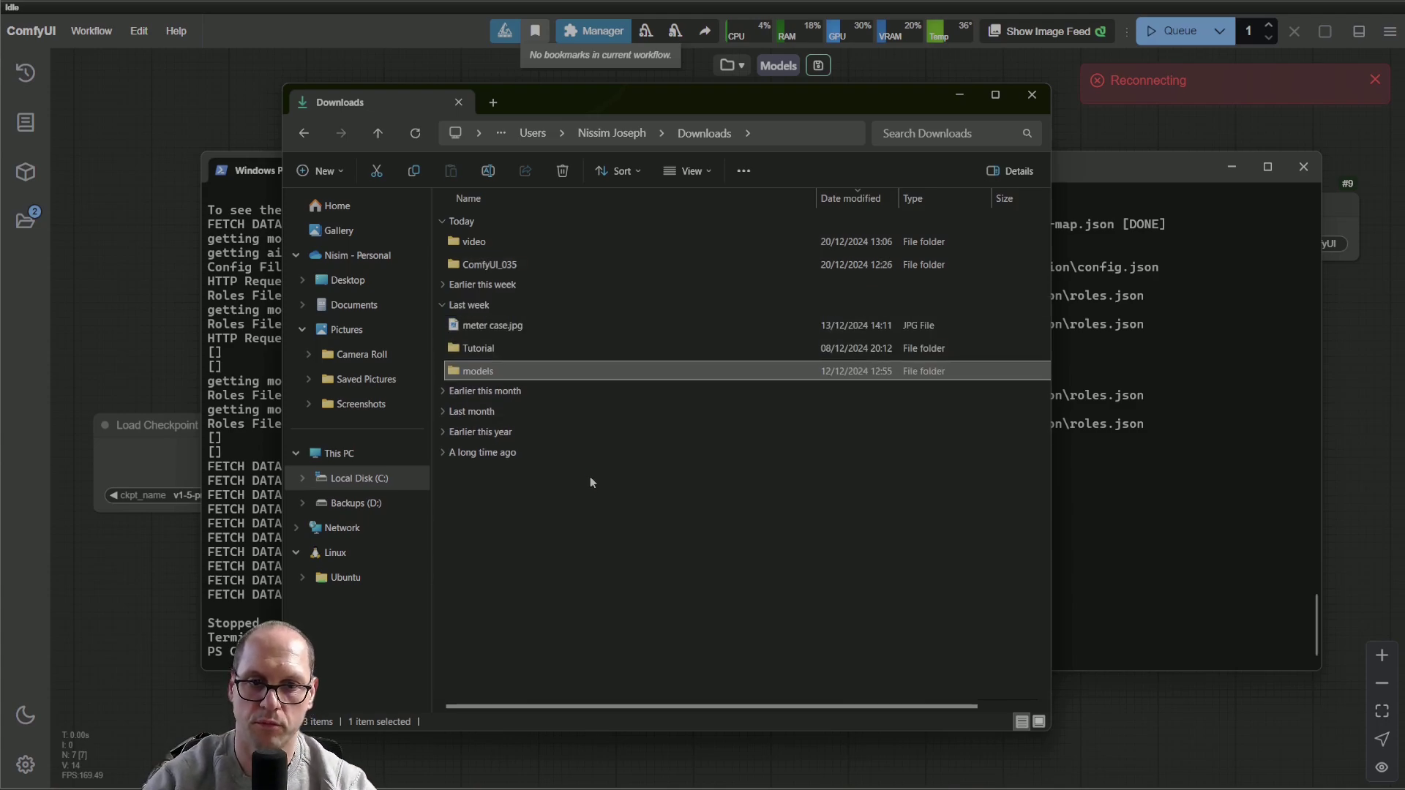
mouse_move(478, 371)
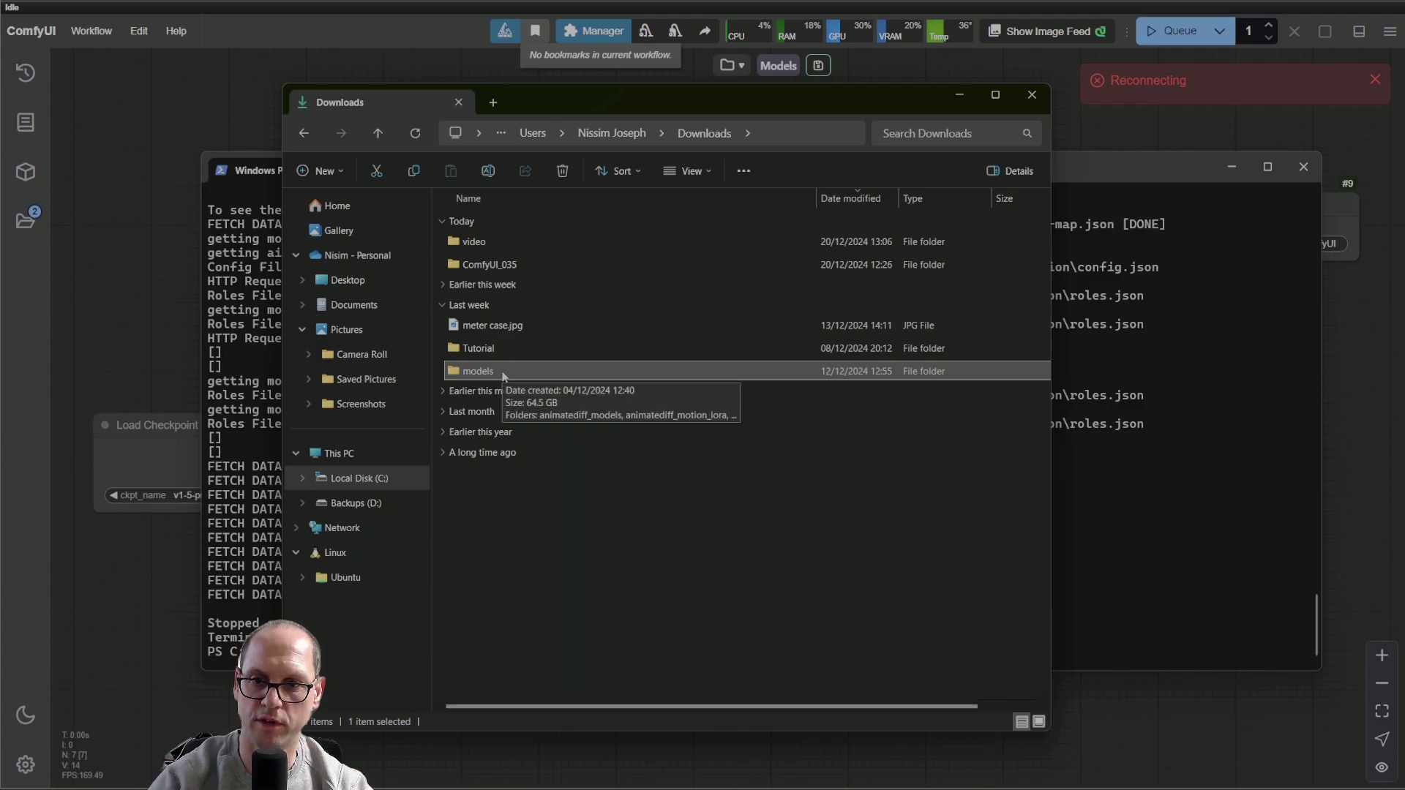
- Check ComfyUI_035's reduced size, then archive it with WinRAR as ComfyUI_035.rar
click(528, 264)
key(ctrl+space)
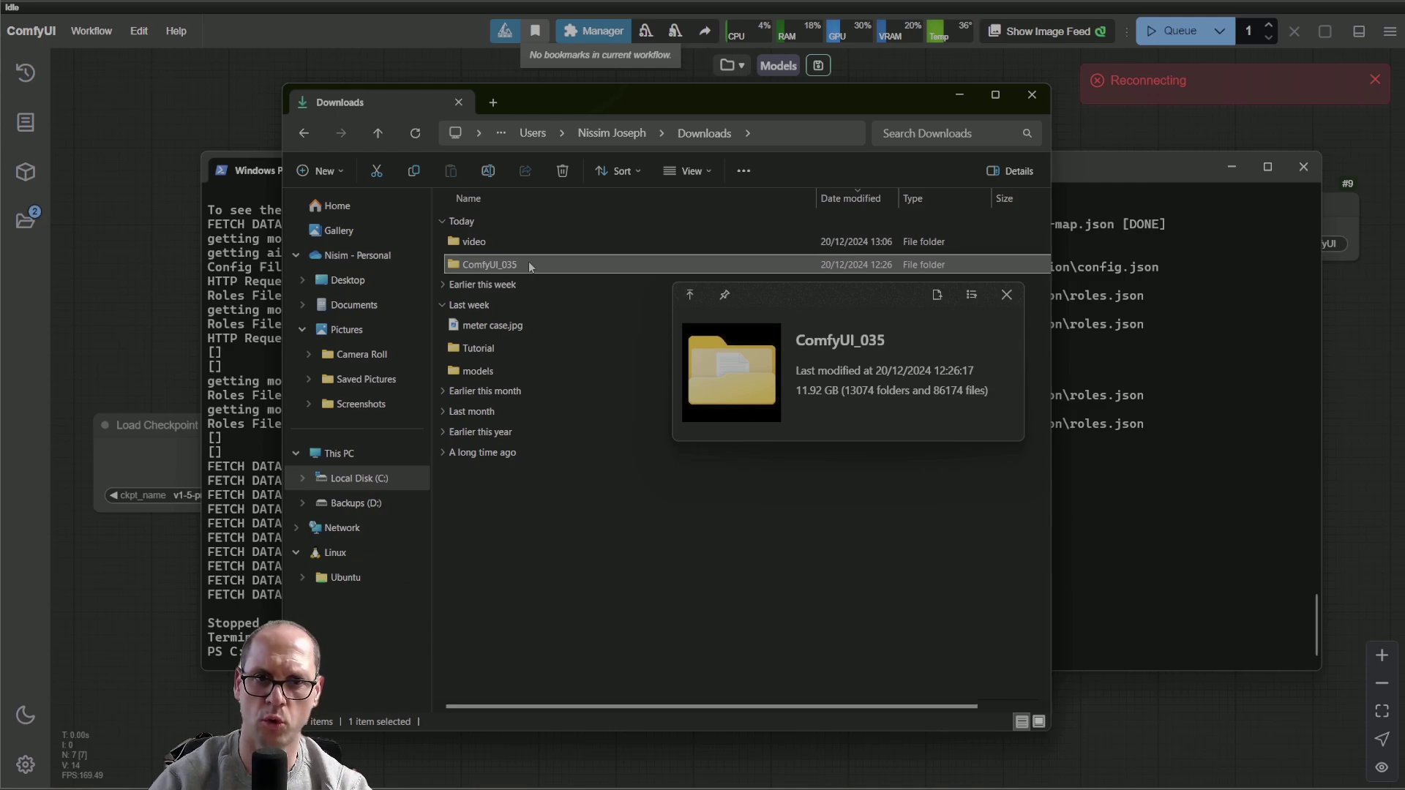
key(F2)
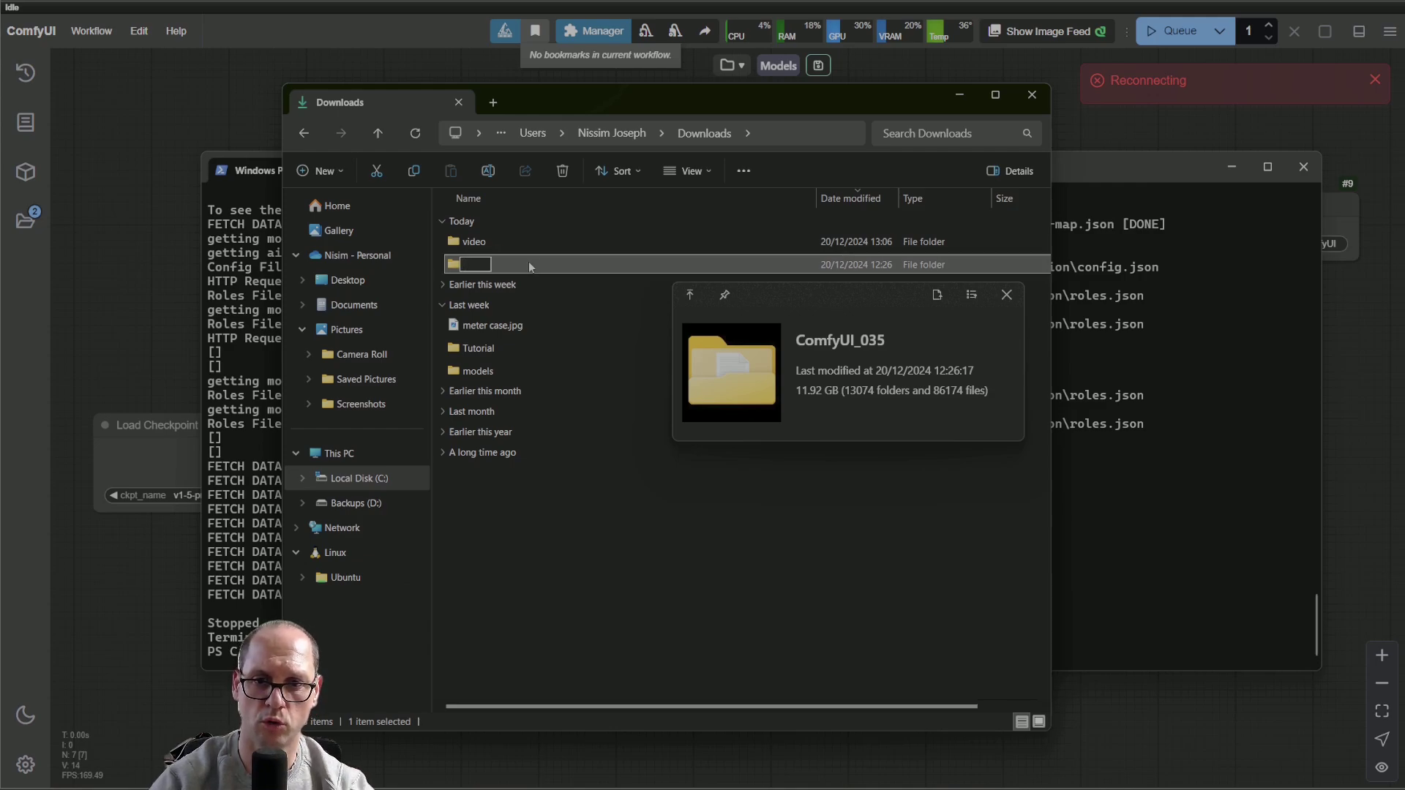
key(Escape)
click(1007, 295)
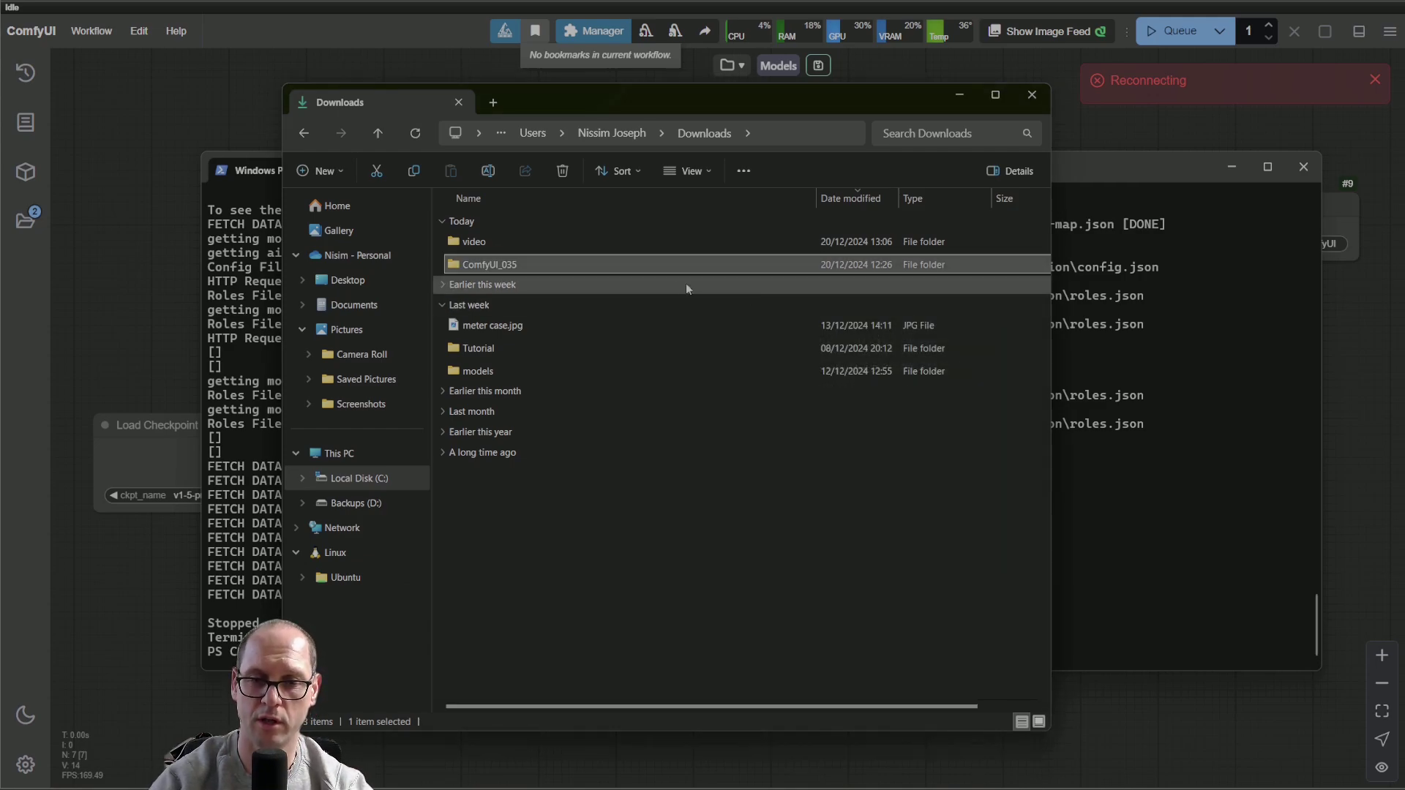
right_click(623, 265)
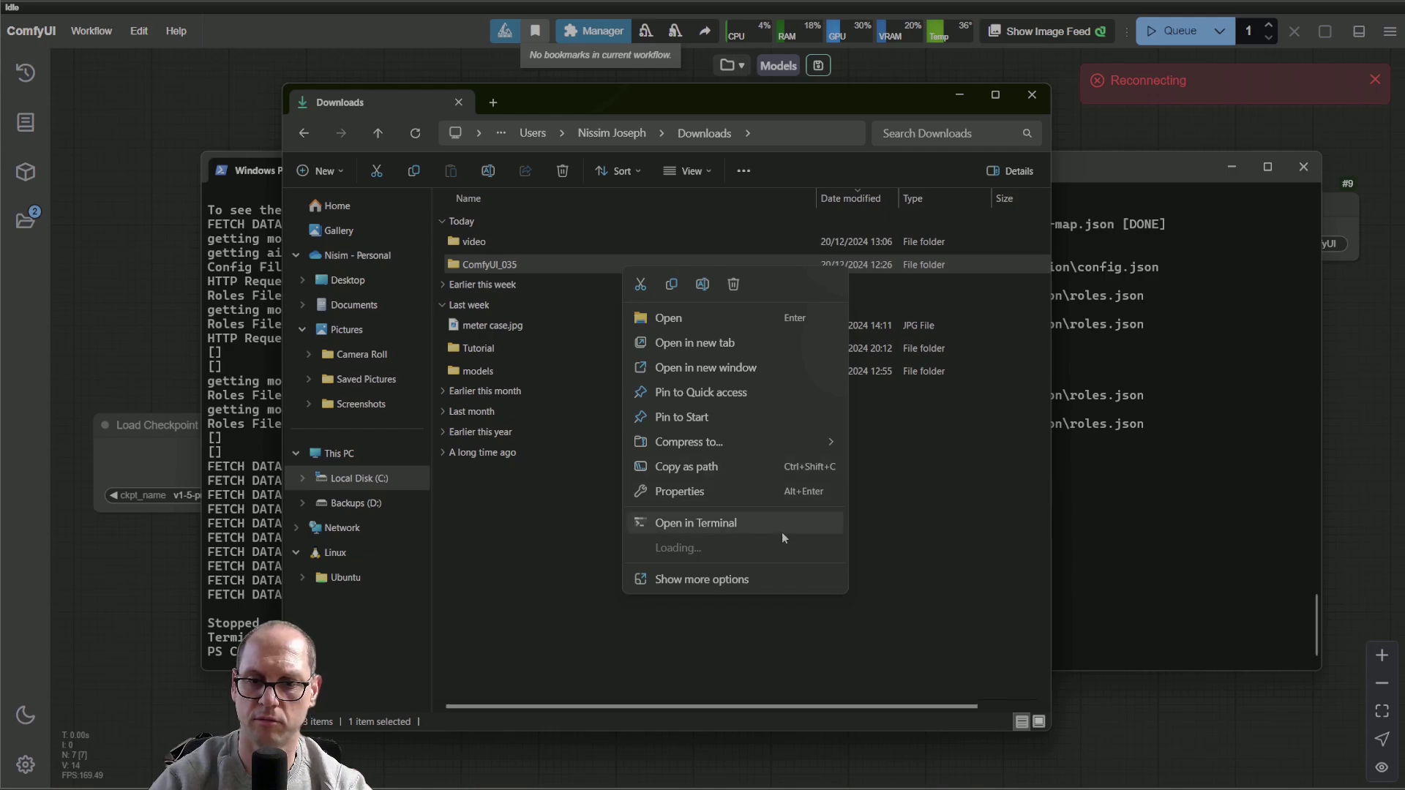
mouse_move(702, 547)
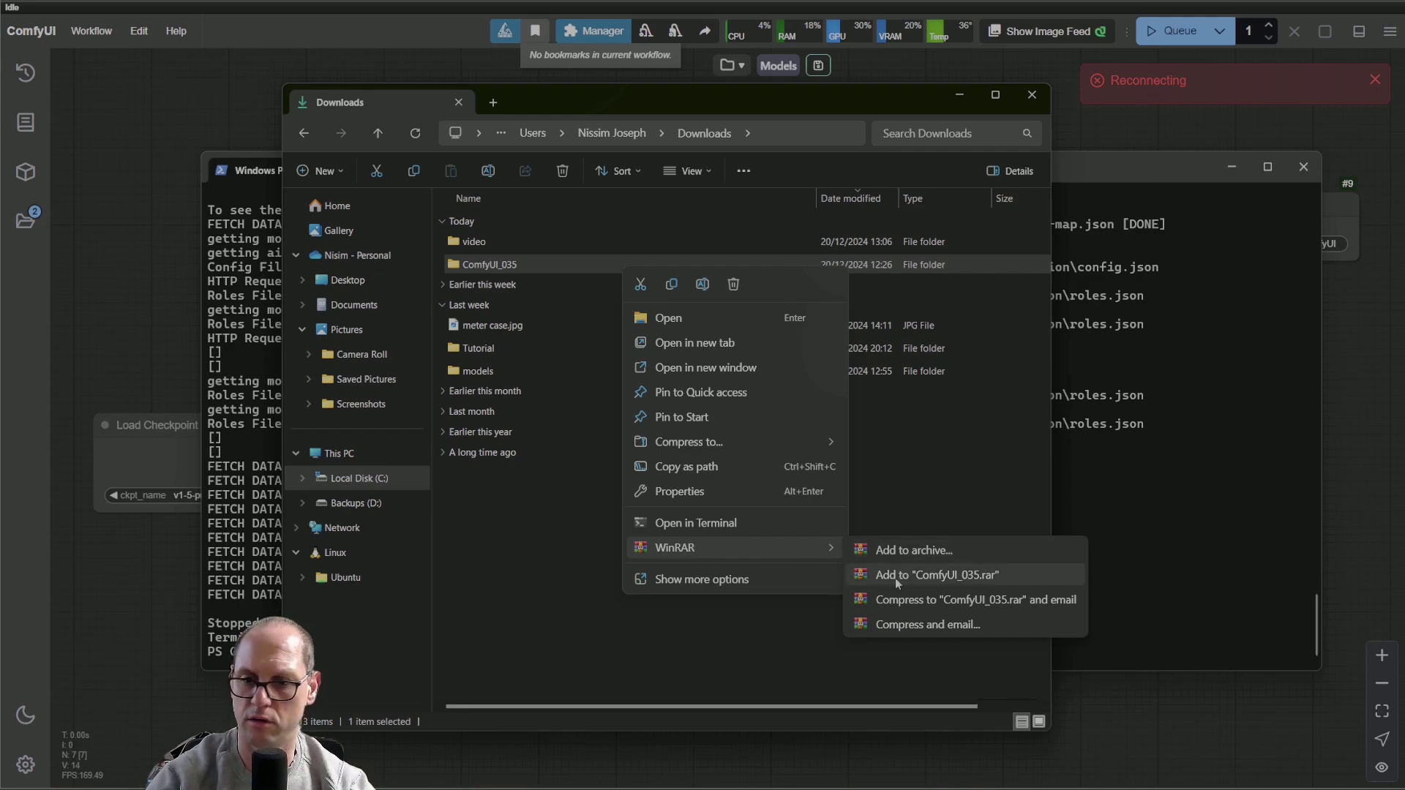
click(1006, 575)
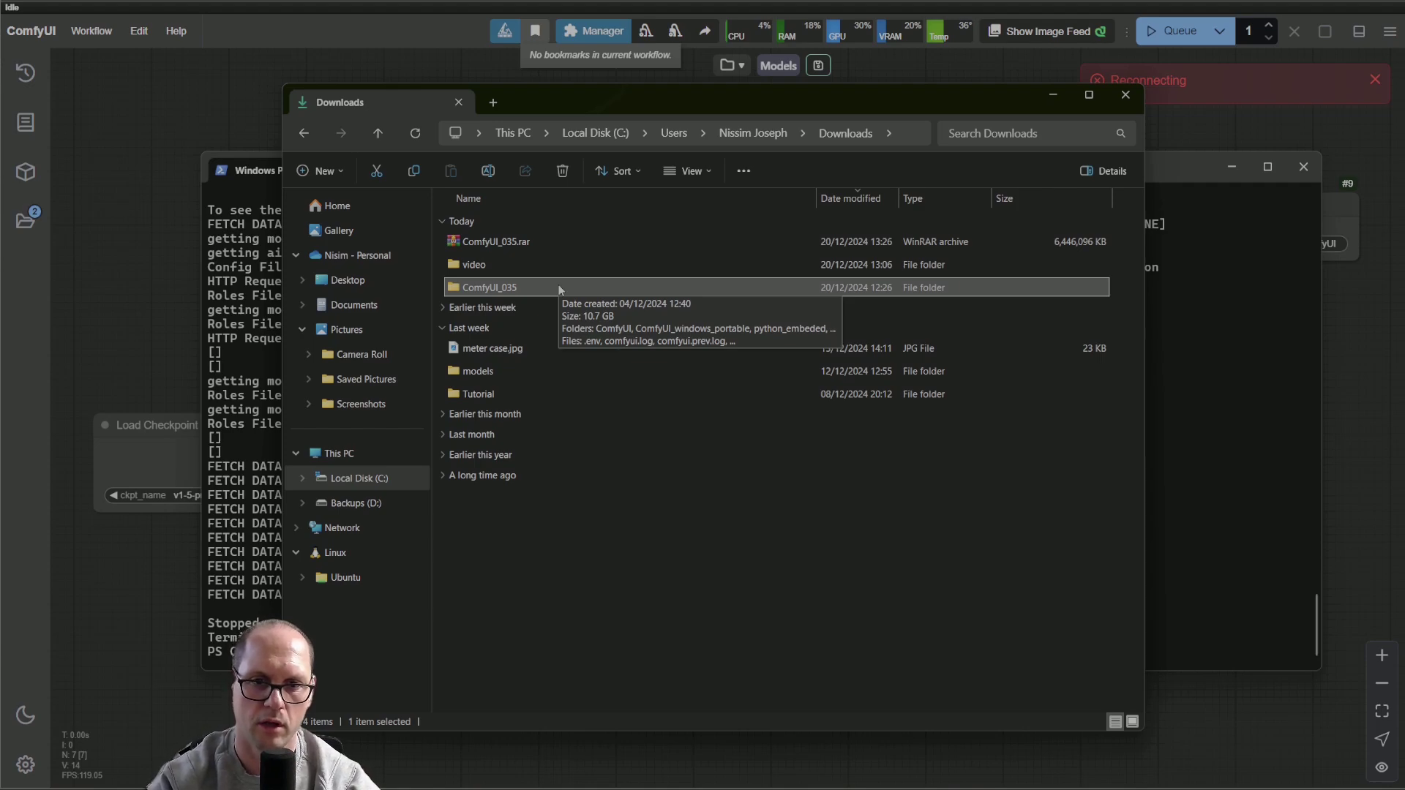
key(space)
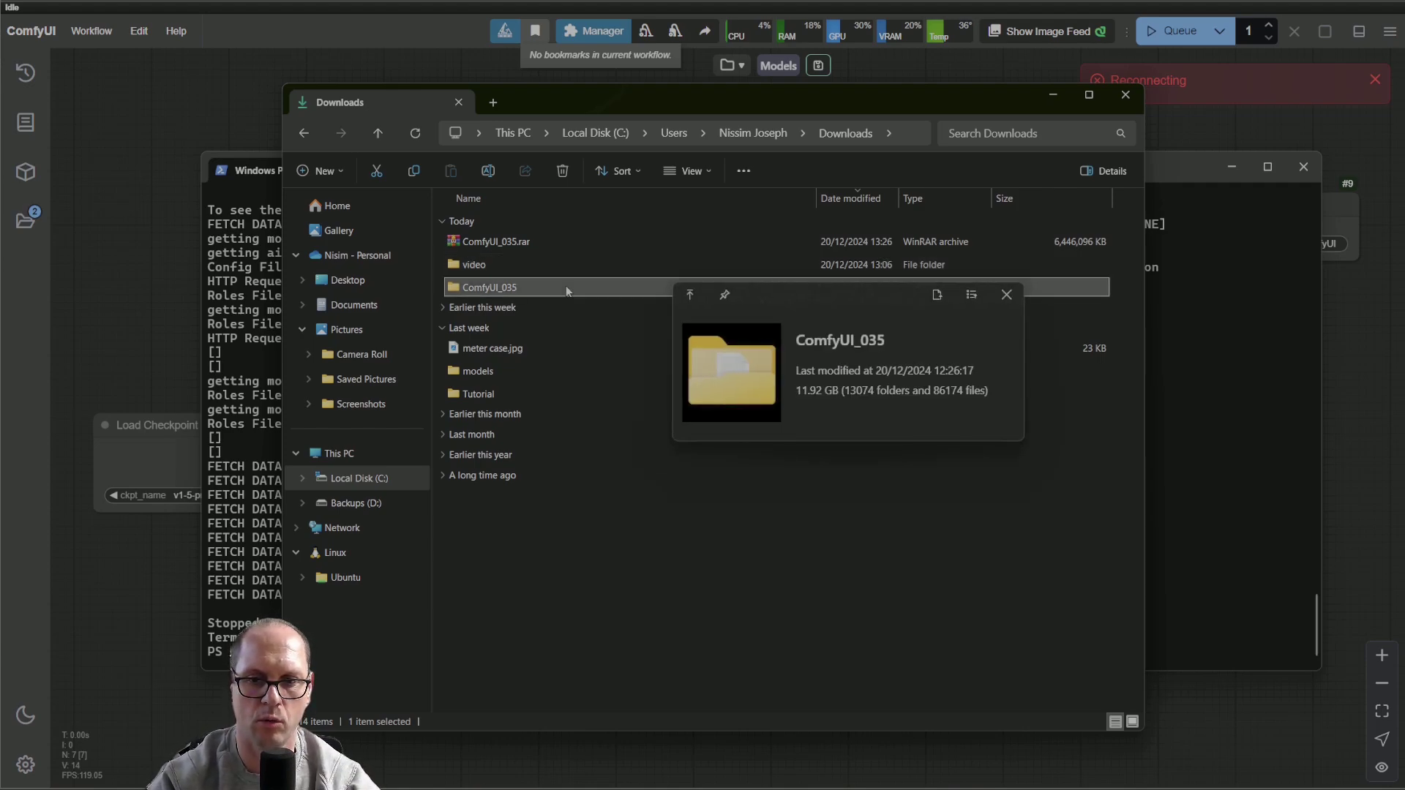
key(space)
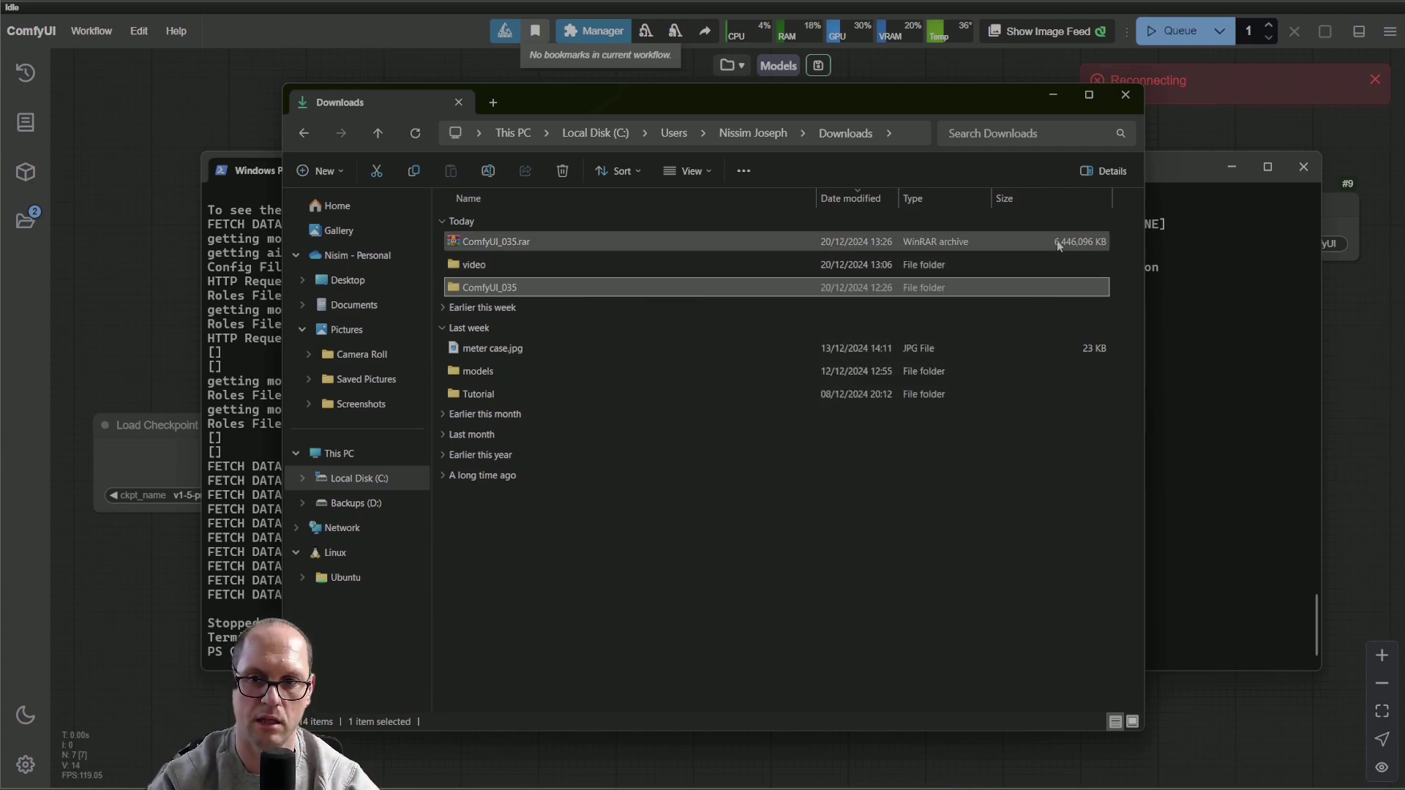
click(1011, 247)
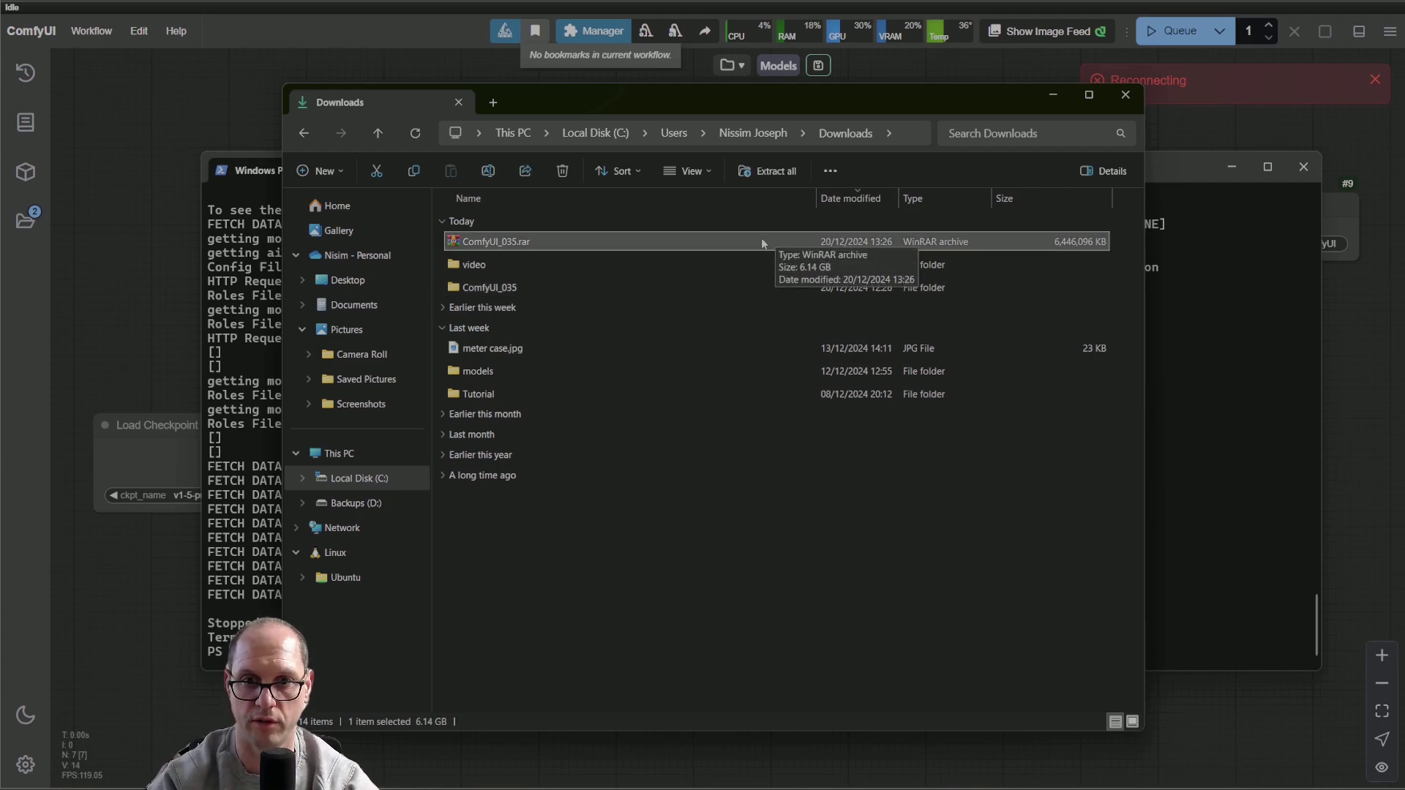
click(722, 288)
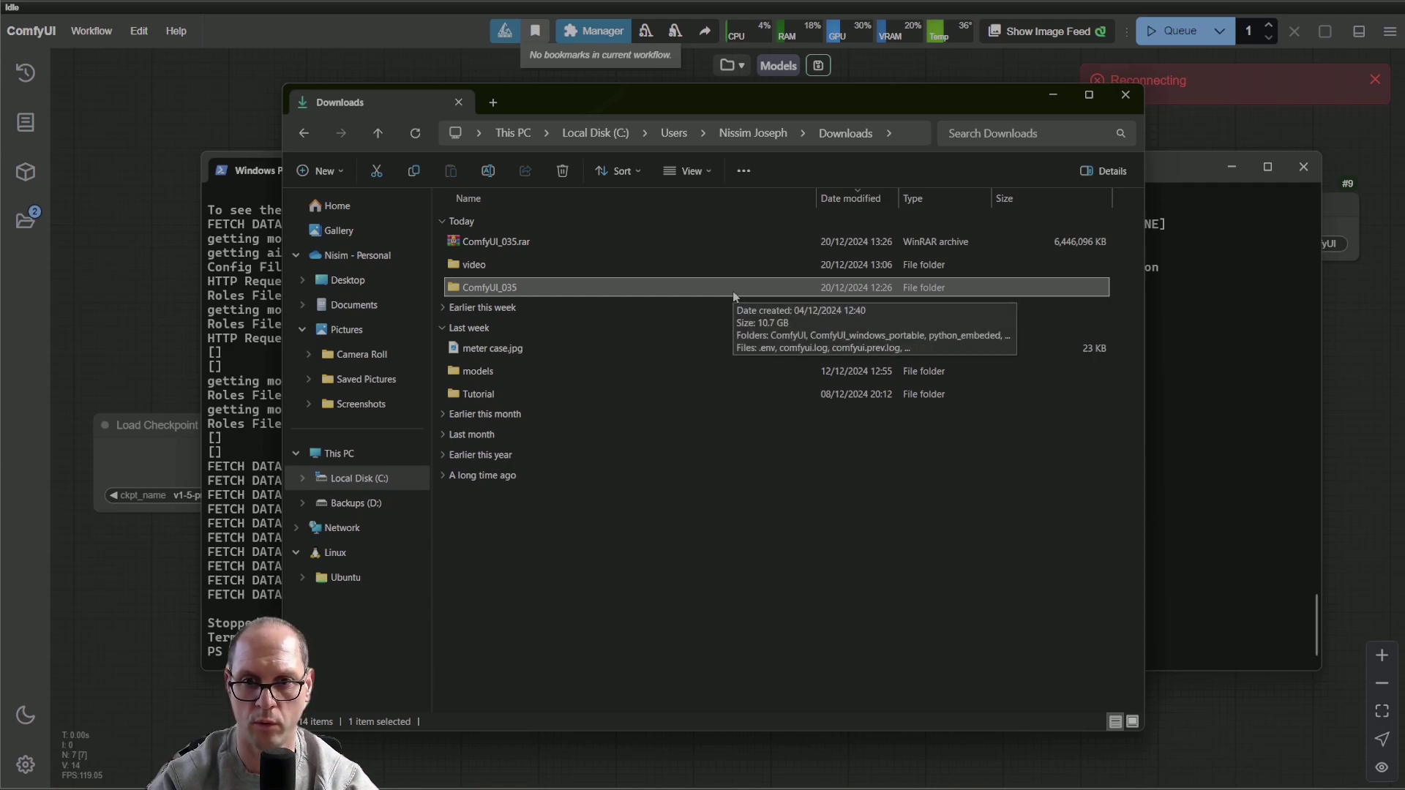
- Select the ComfyUI_035 - Copy folder and preview it to confirm its 11.92 GB size
click(819, 567)
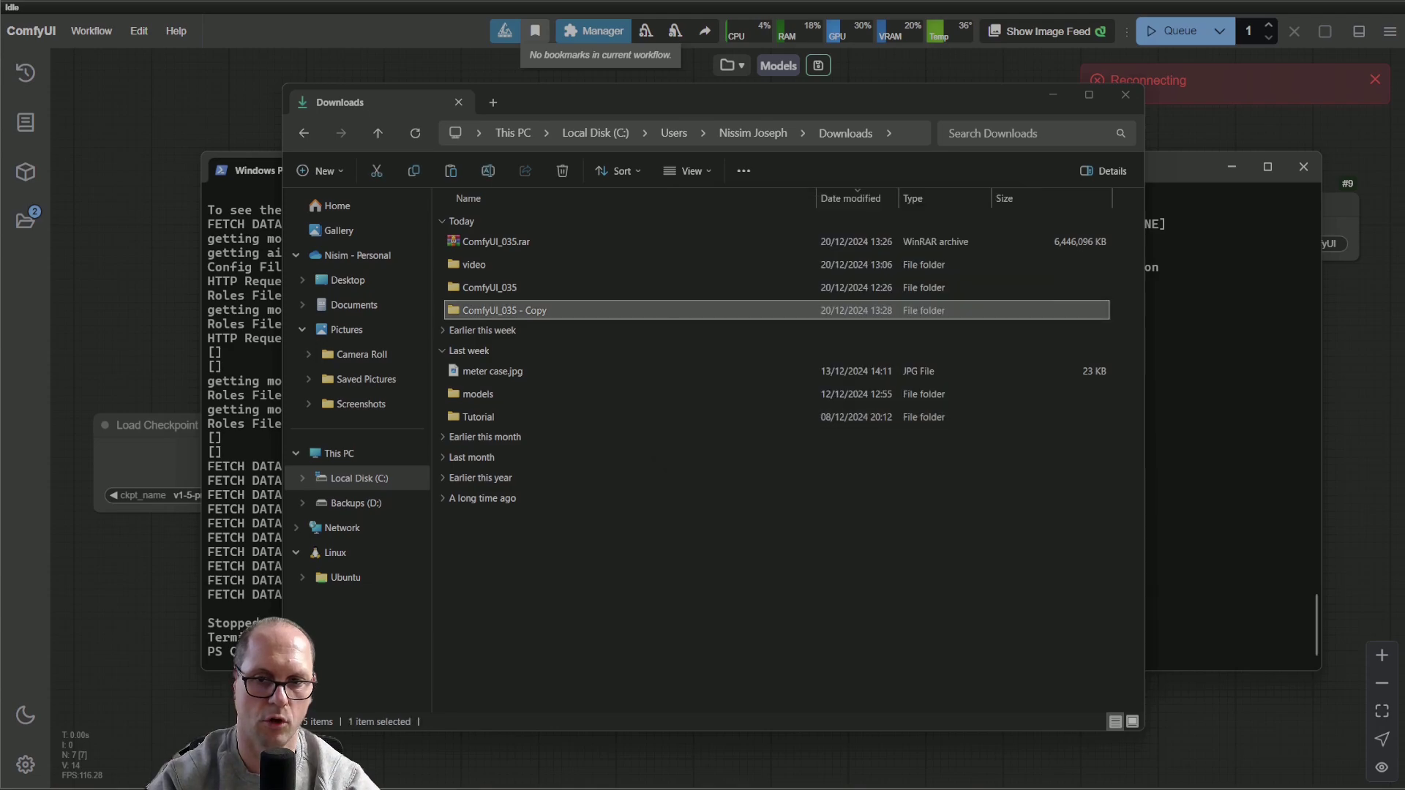
click(805, 594)
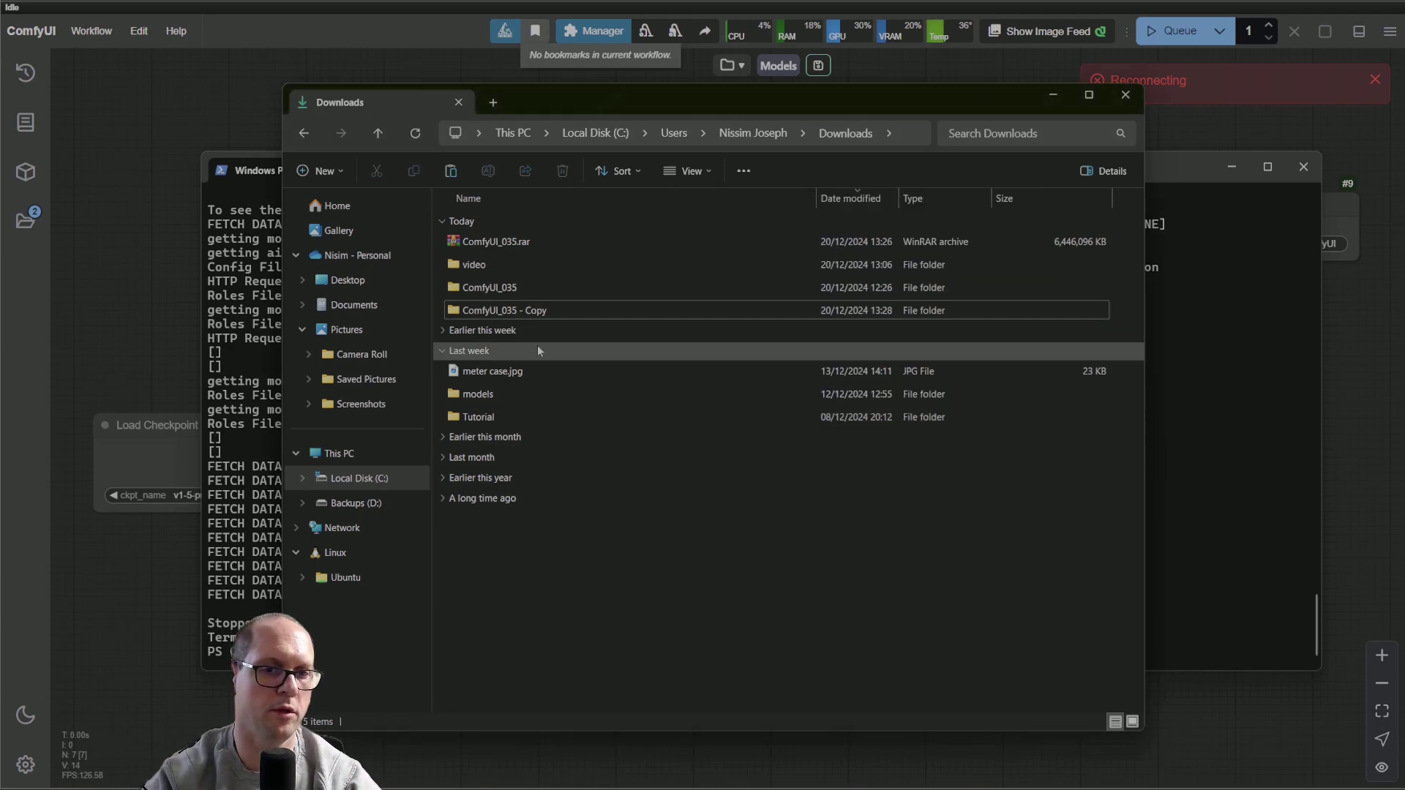
click(553, 288)
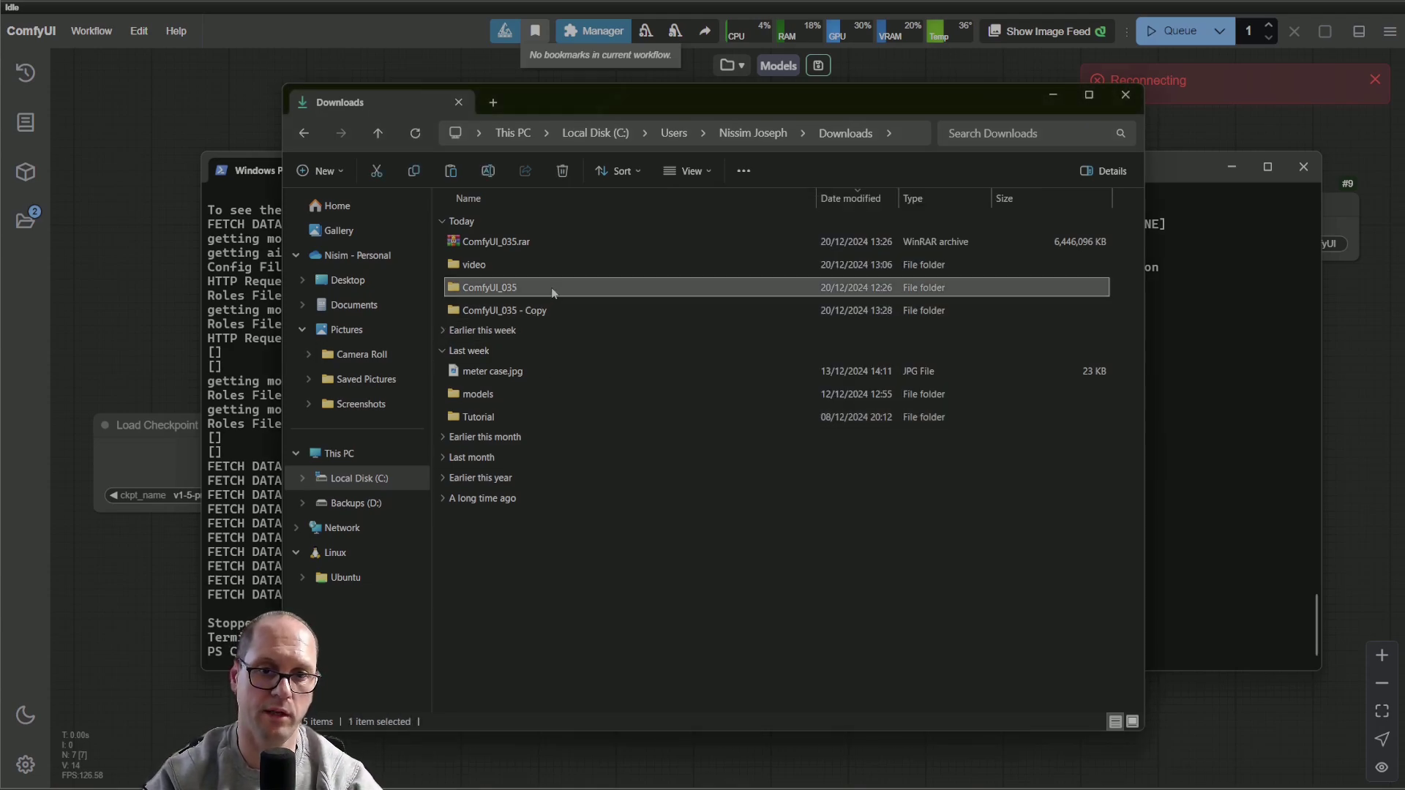
click(562, 244)
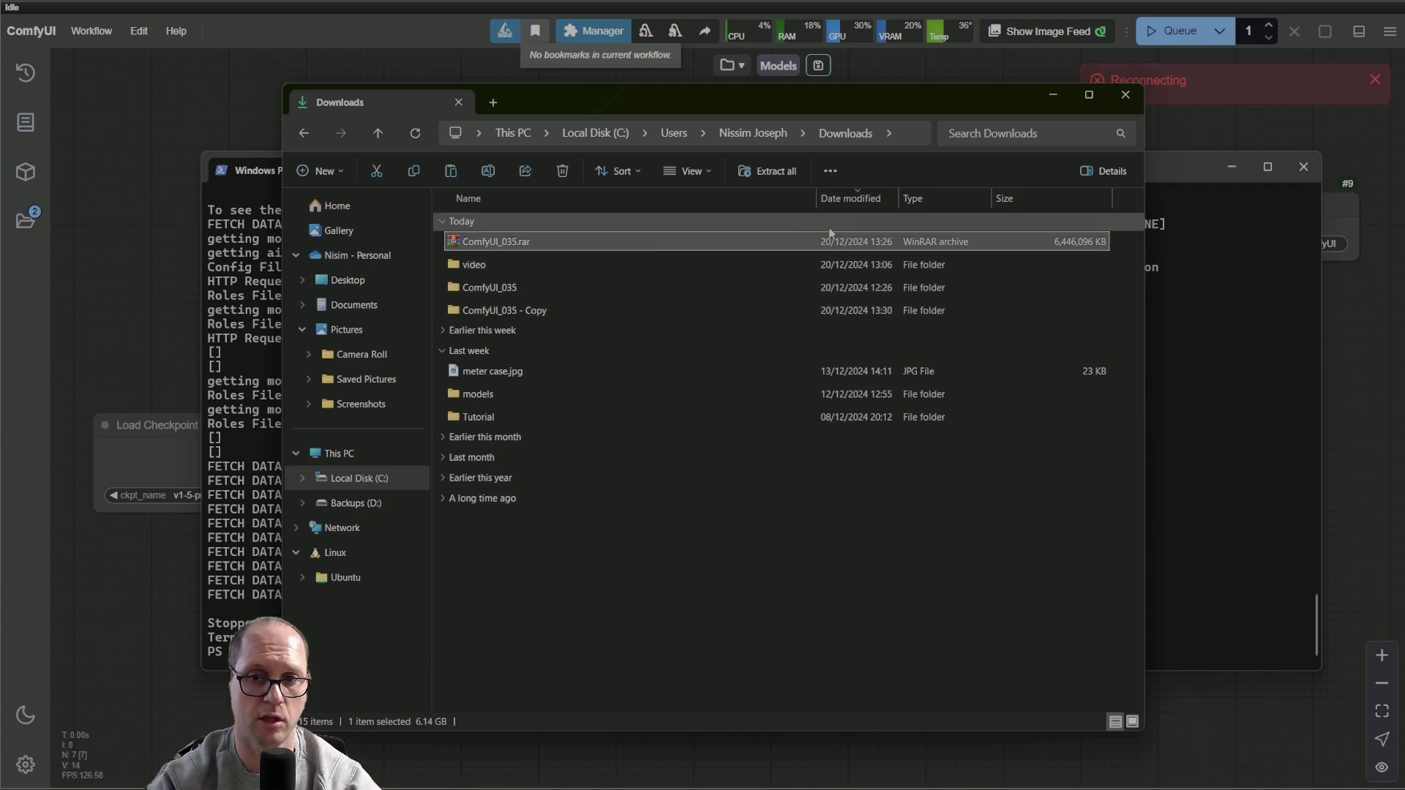
click(544, 312)
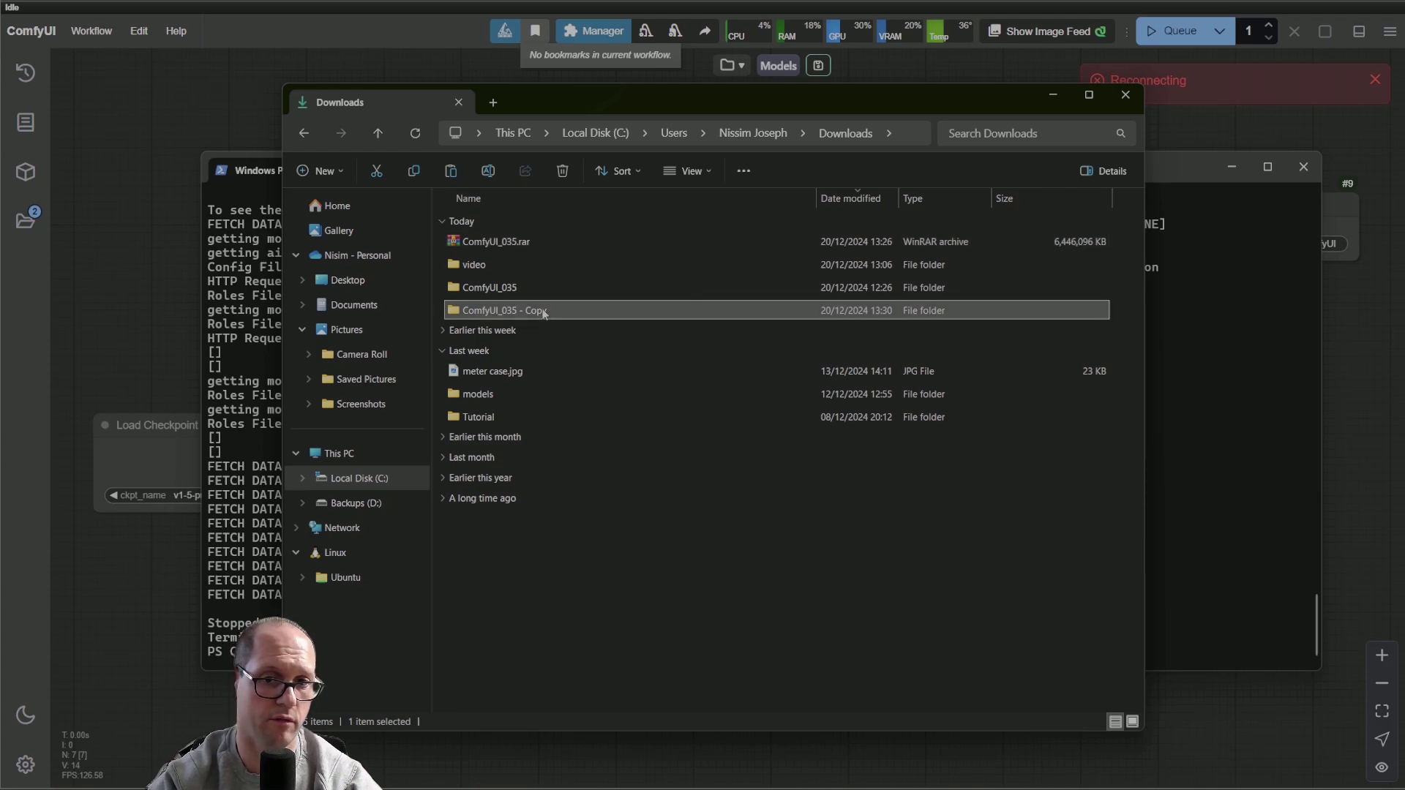
key(space)
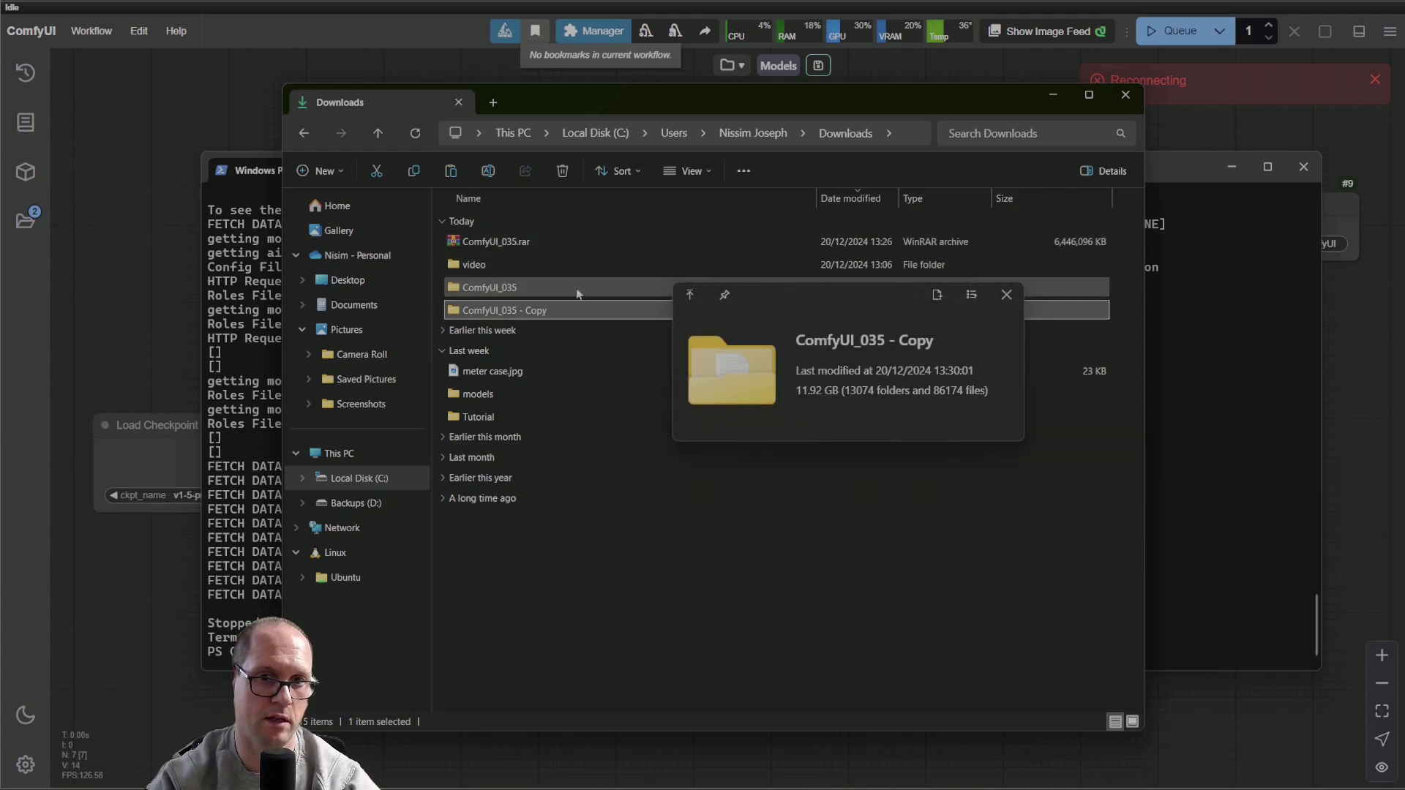
key(space)
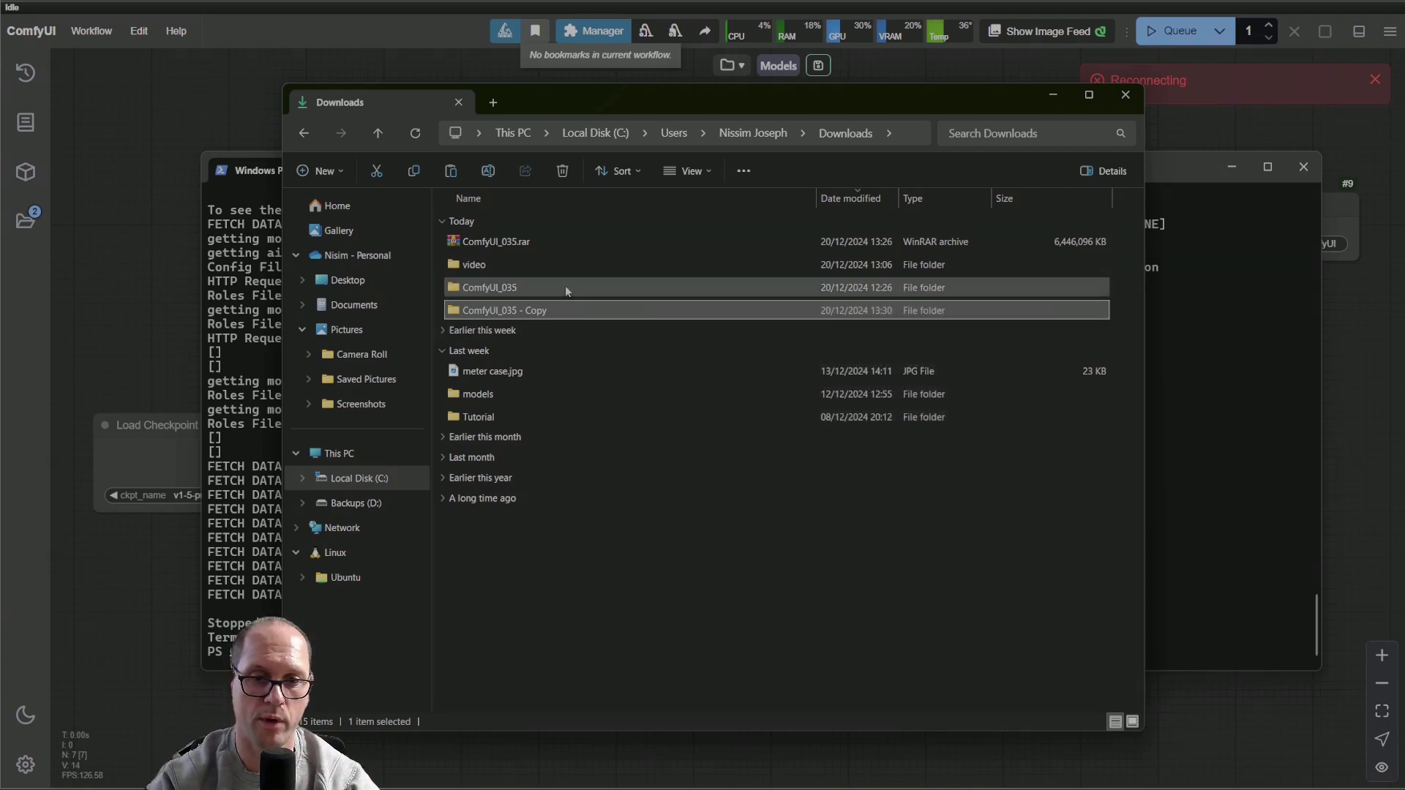
mouse_move(494, 289)
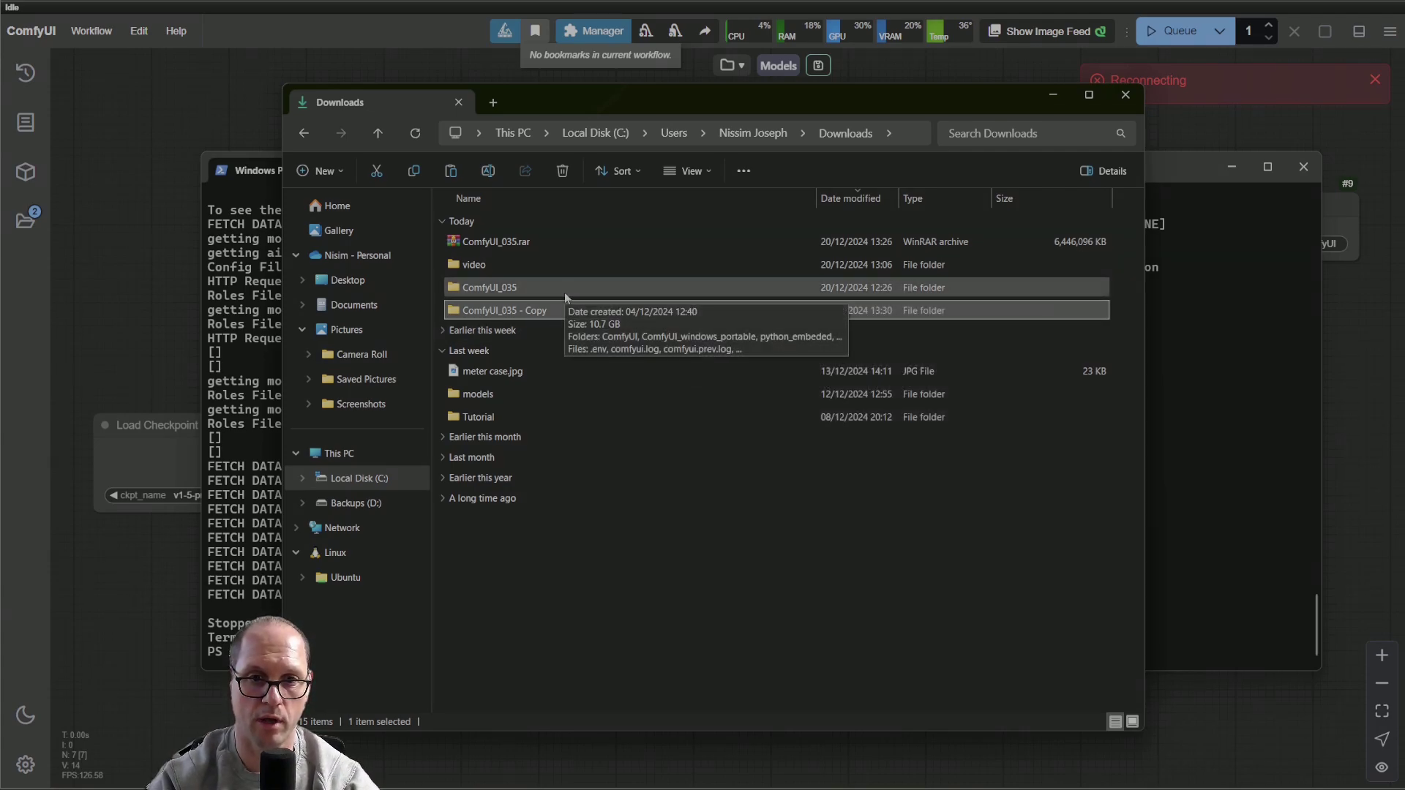
- Open ComfyUI_035 and its ComfyUI folder to reach the 64.5 GB models folder
click(538, 392)
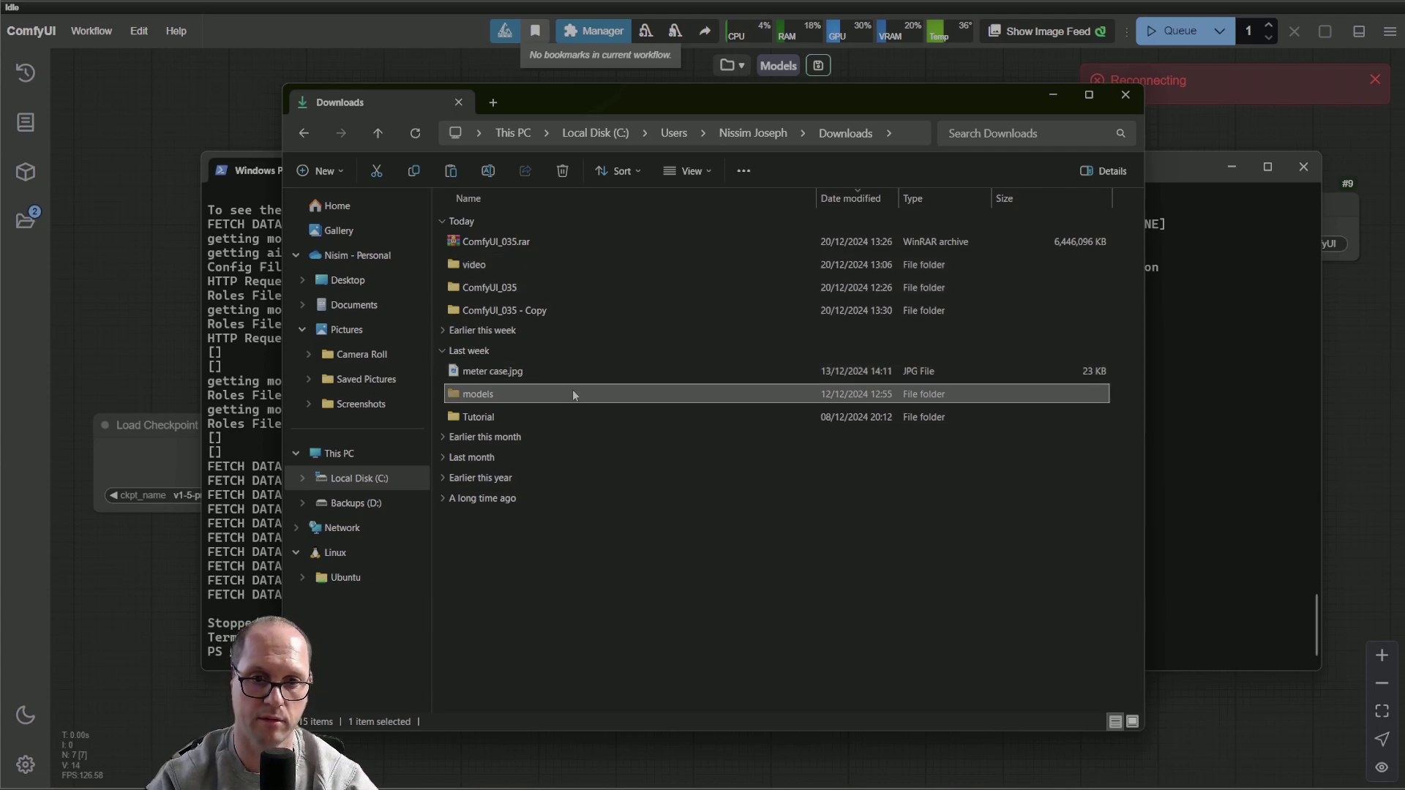
double_click(557, 287)
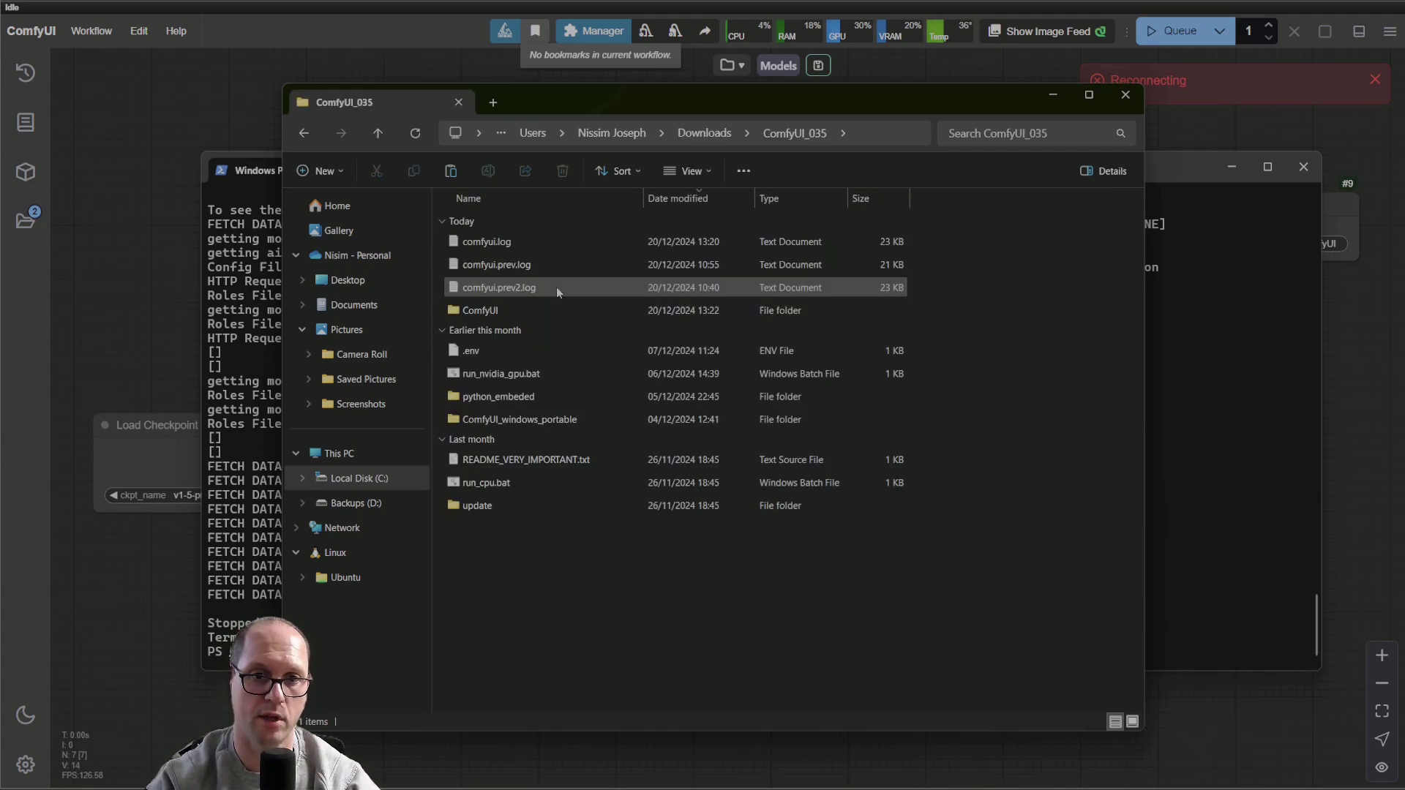
double_click(542, 310)
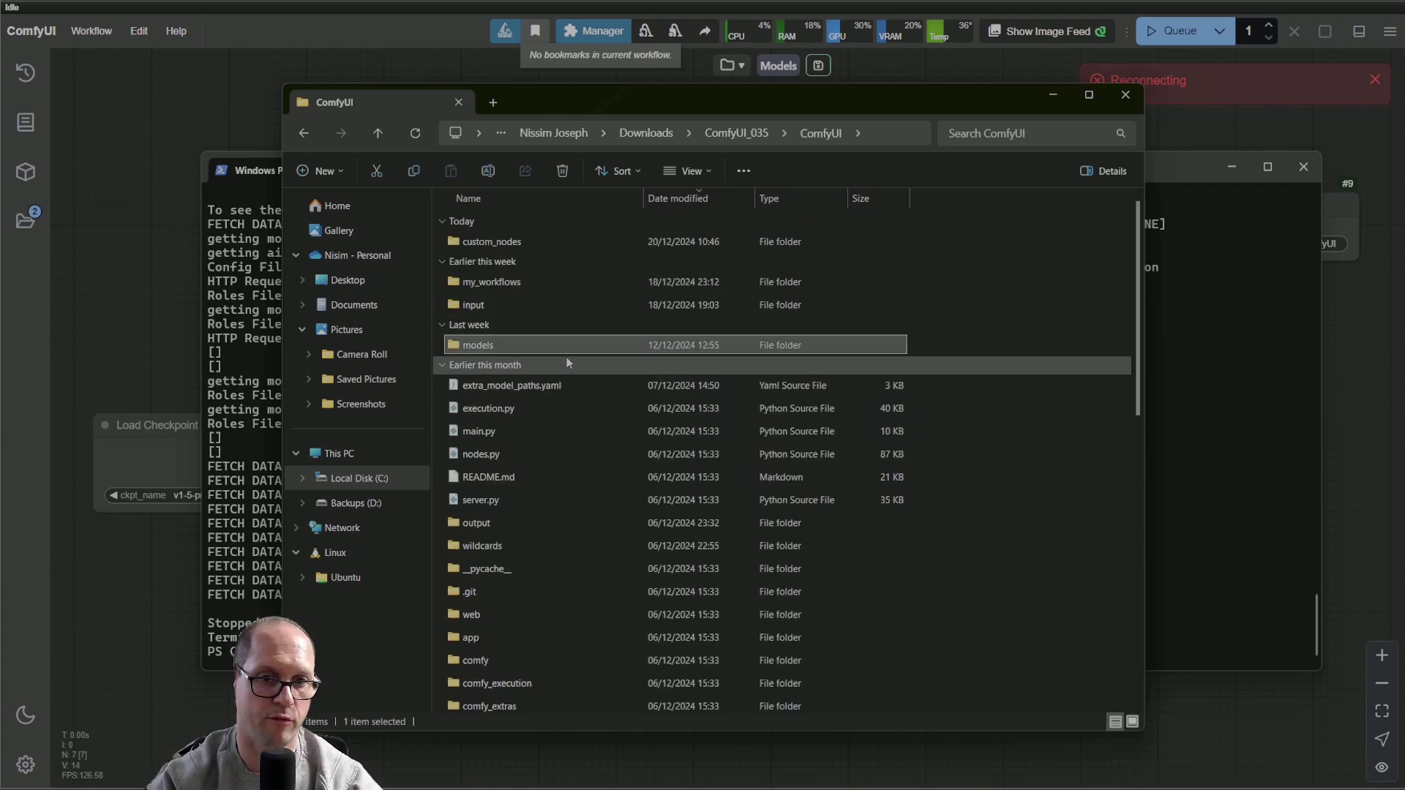
mouse_move(479, 345)
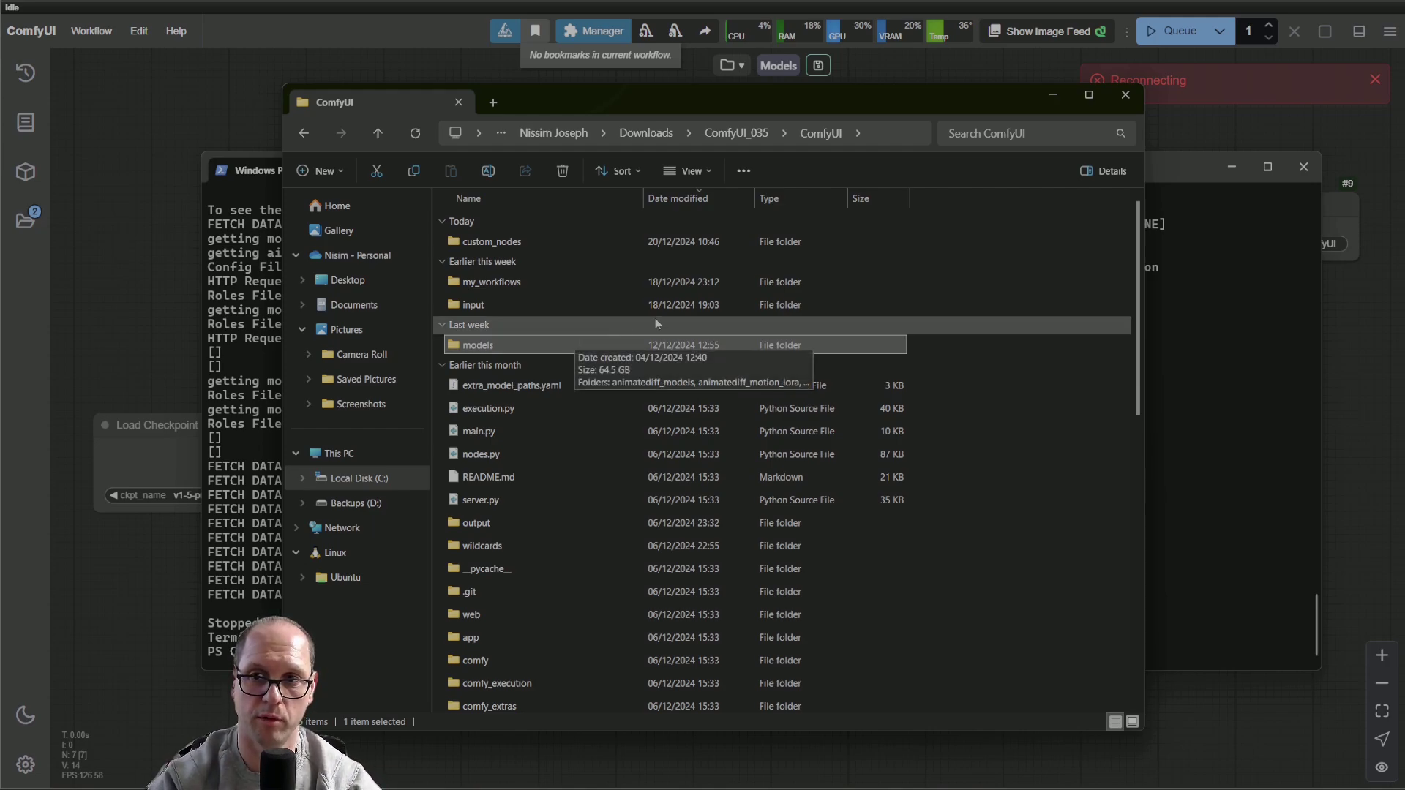
- Relaunch ComfyUI from the PowerShell window with .\run_nvidia_gpu.bat
drag(993, 98, 916, 101)
click(1211, 270)
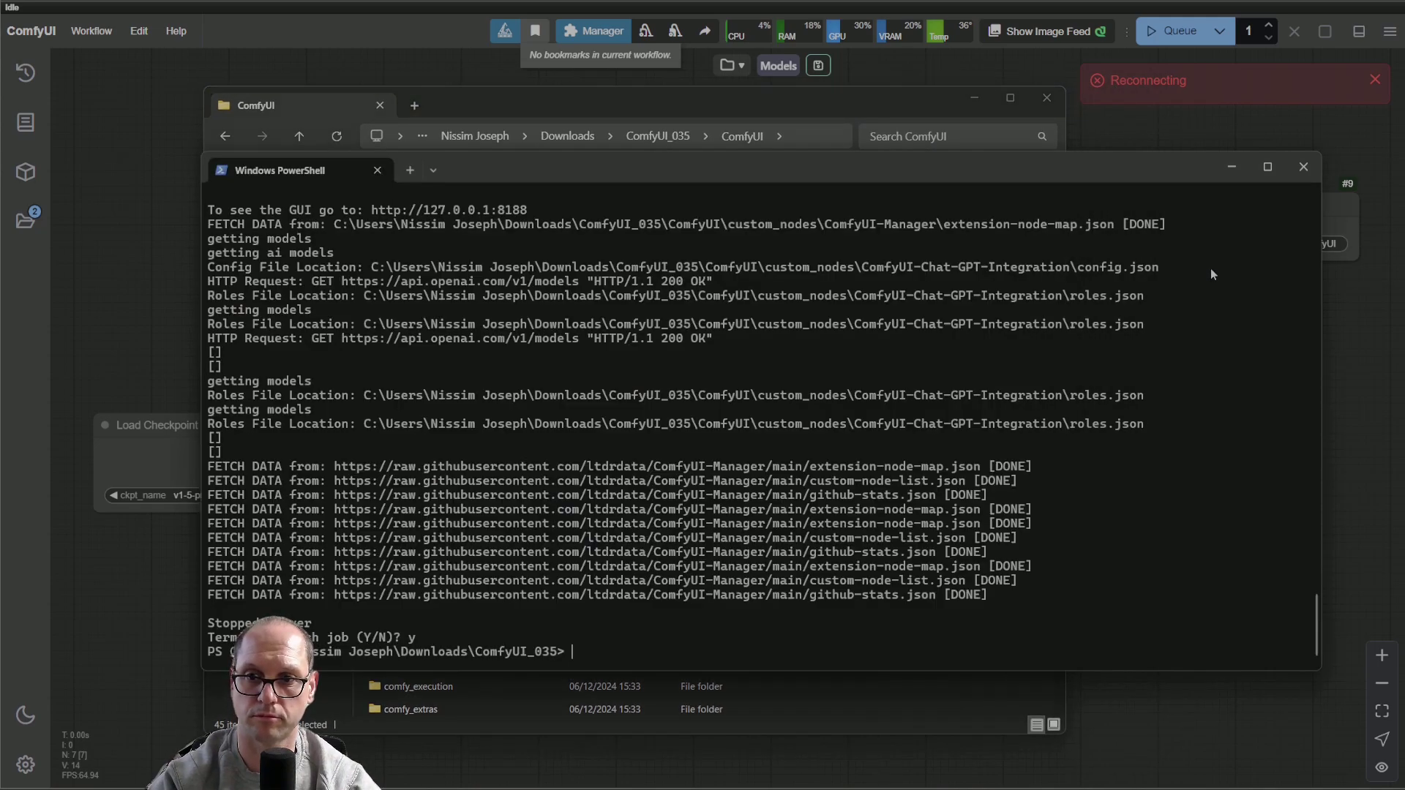
text(.un_nvidia_gpu.bat)
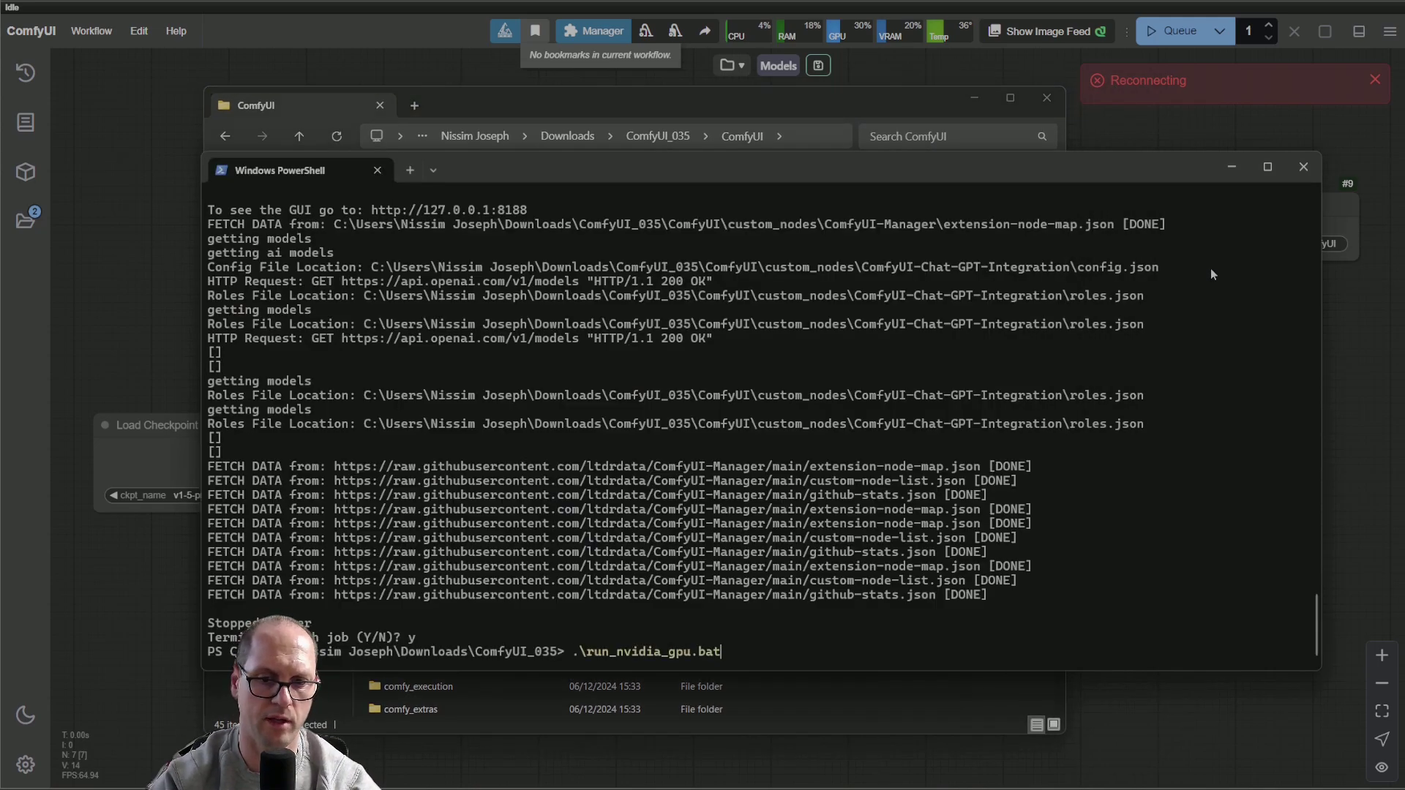
key(Return)
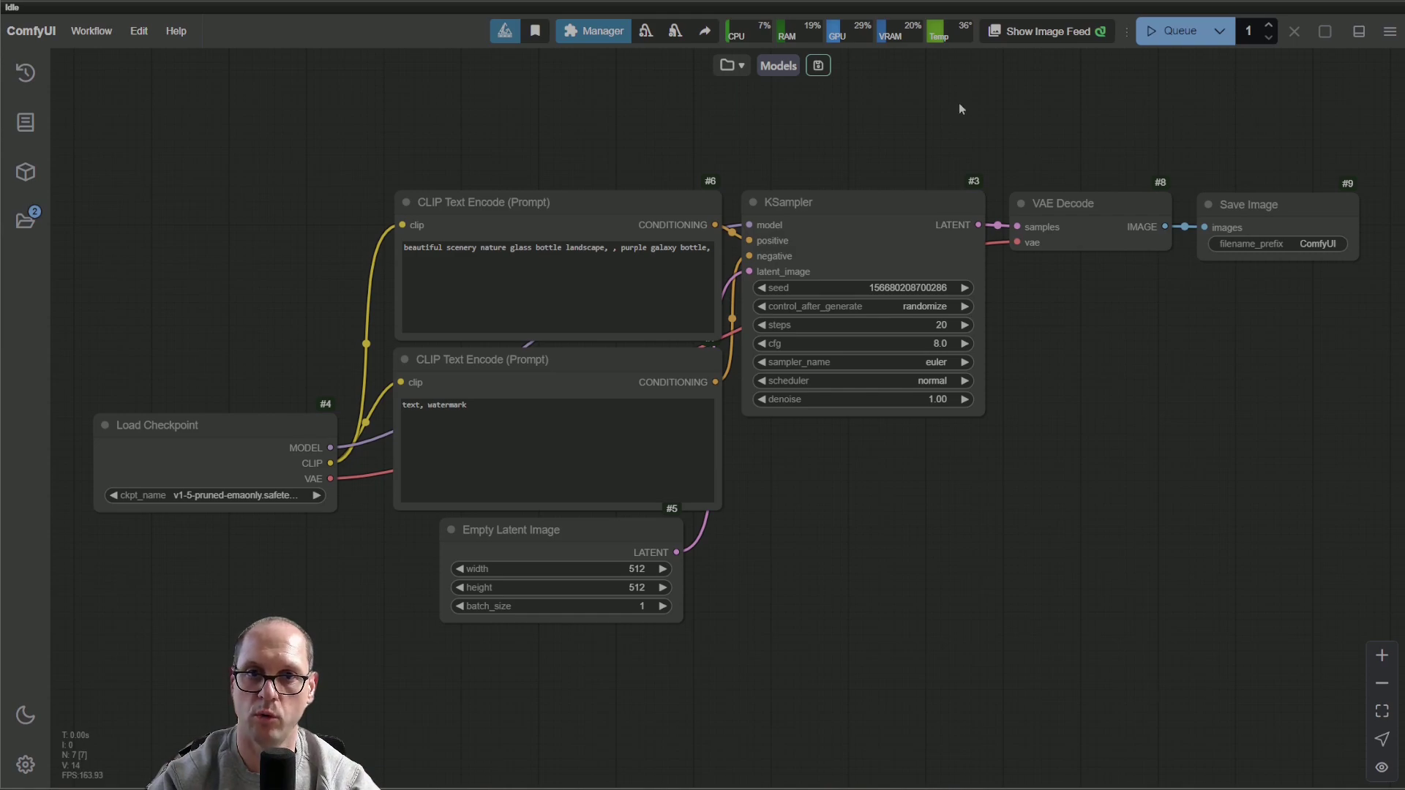
- Glance at the Manager, then read version 0.3.7 and system info in Settings > About
click(600, 37)
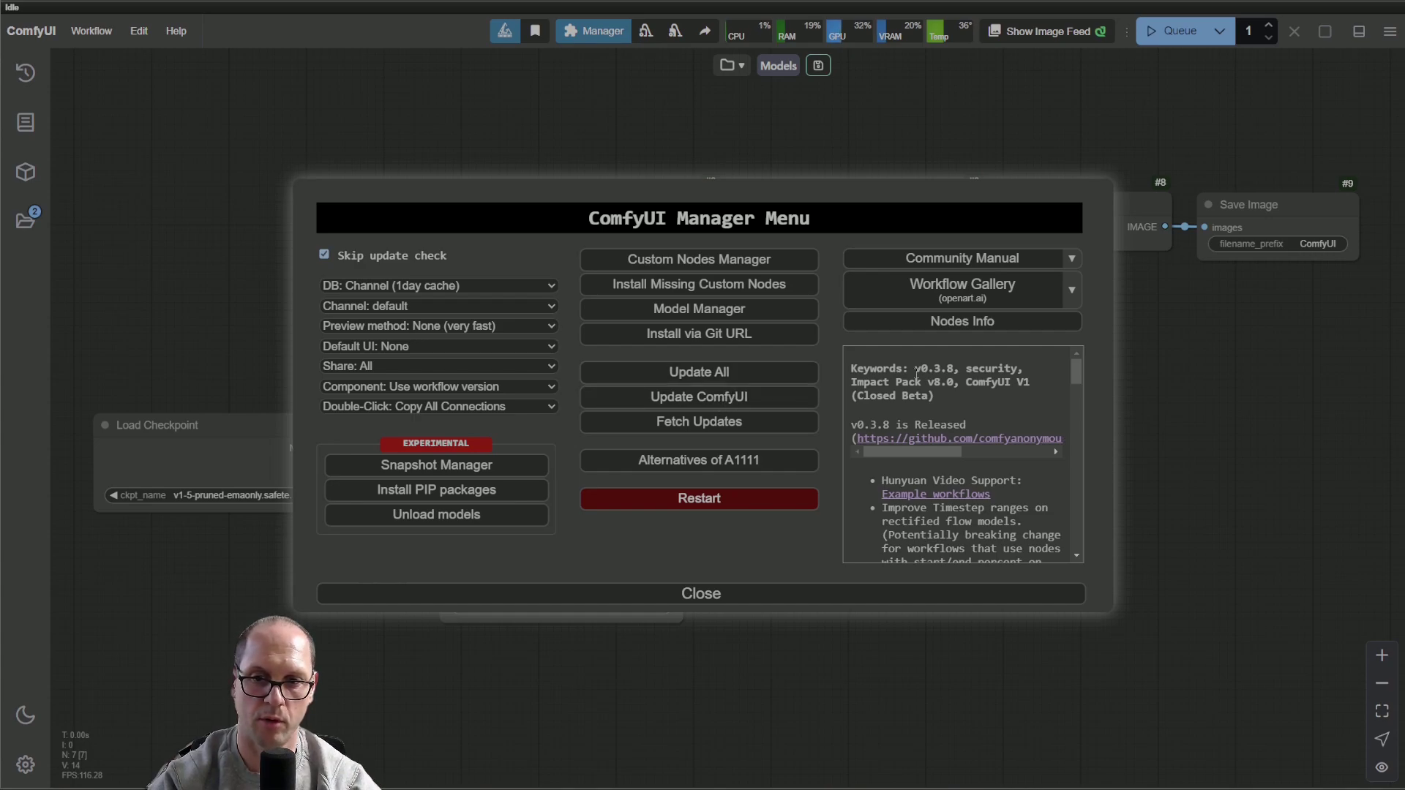
click(708, 597)
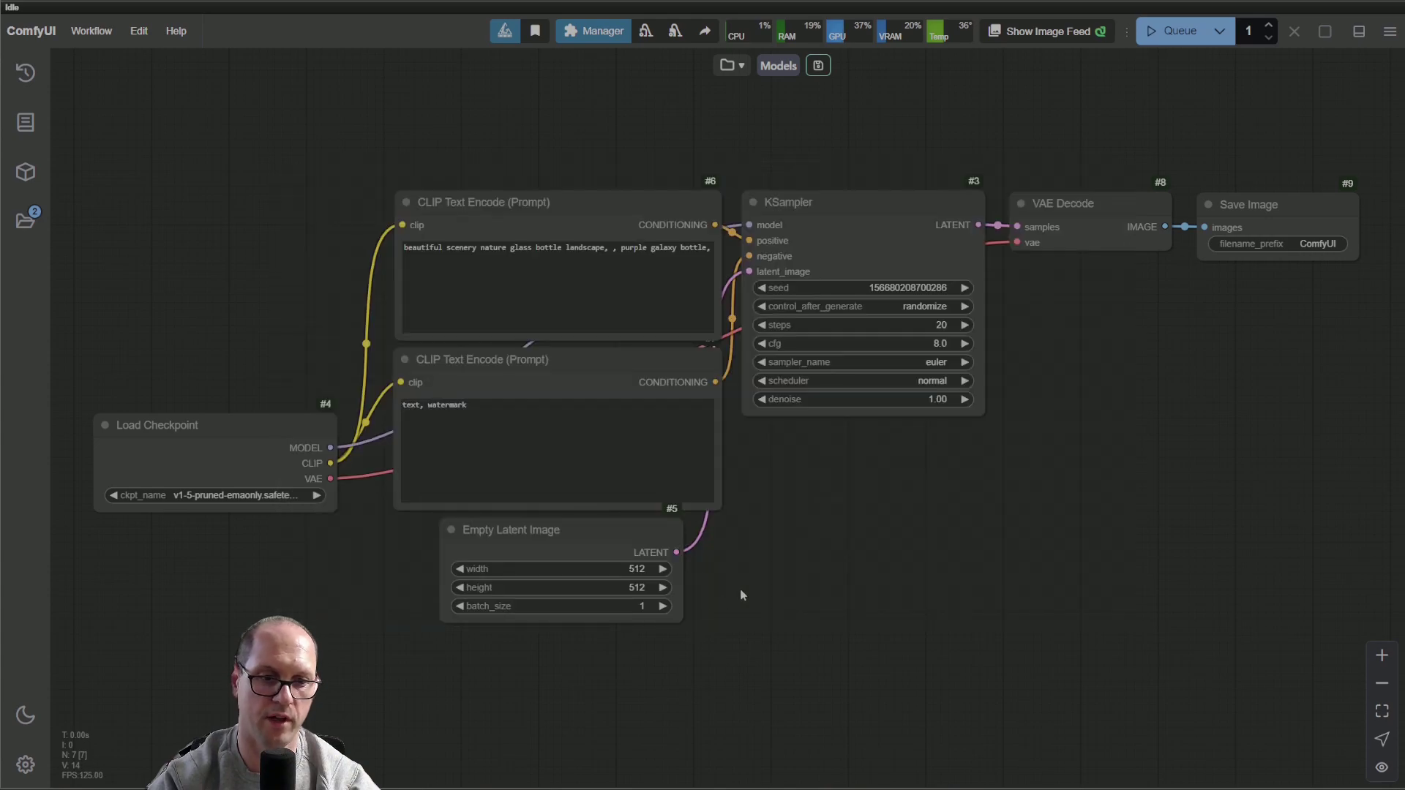
click(25, 766)
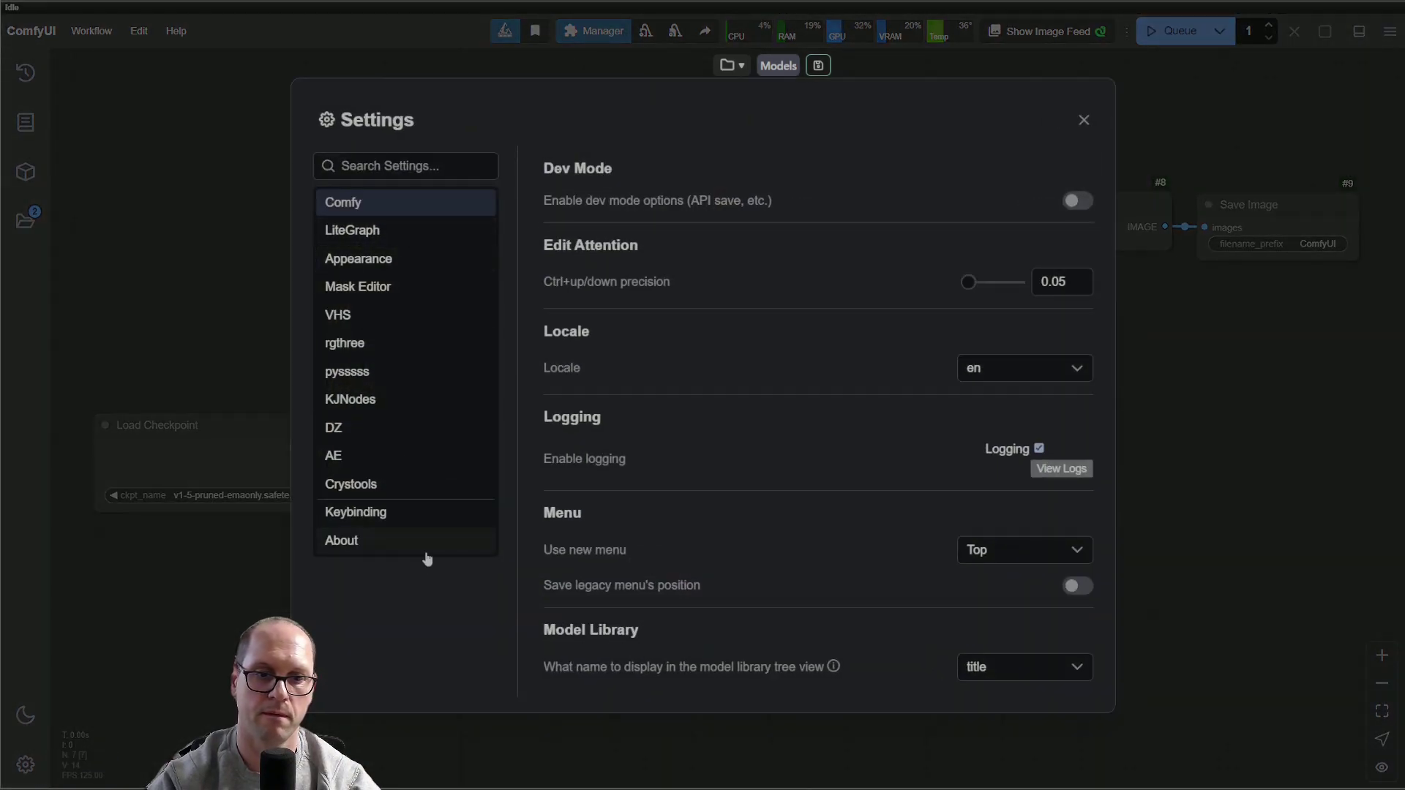
click(417, 544)
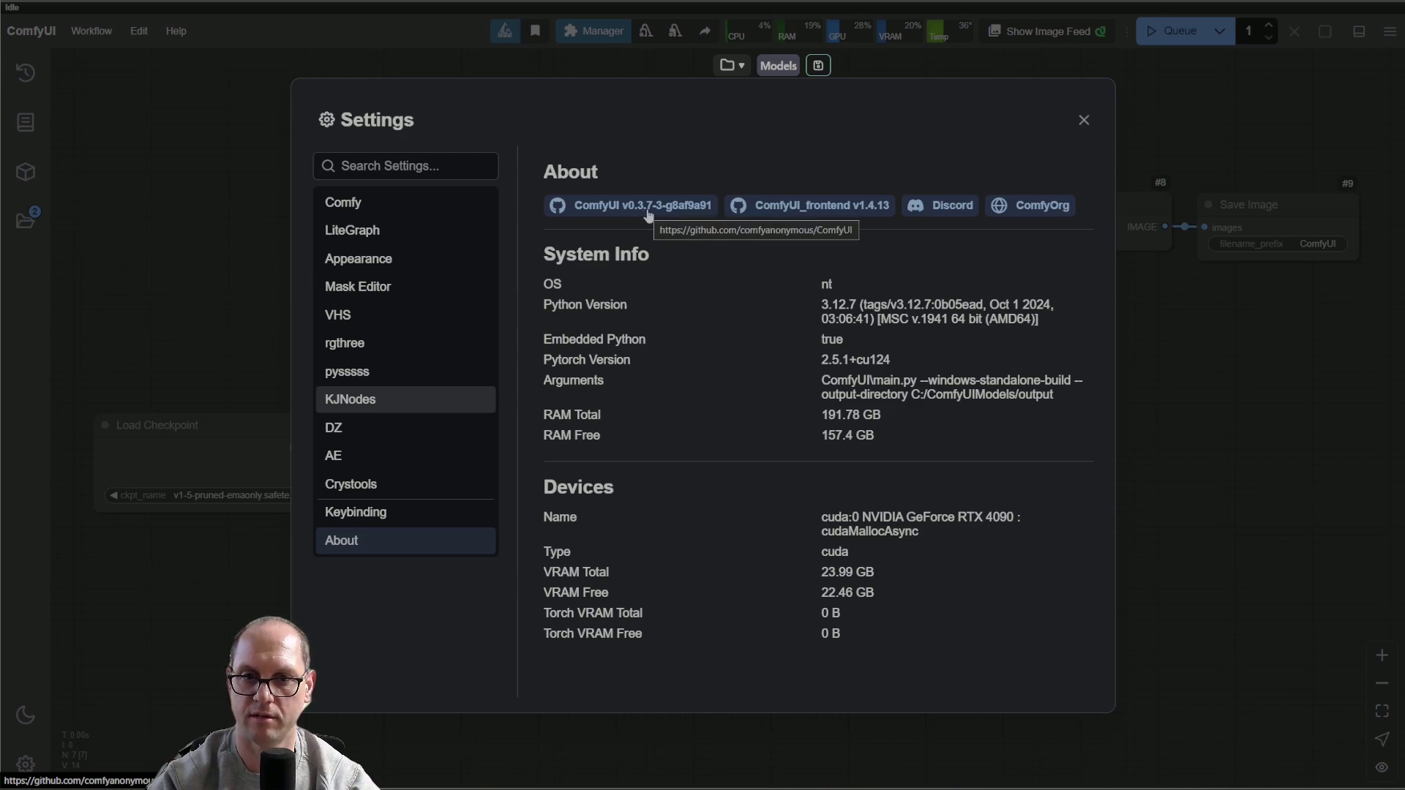
click(1082, 120)
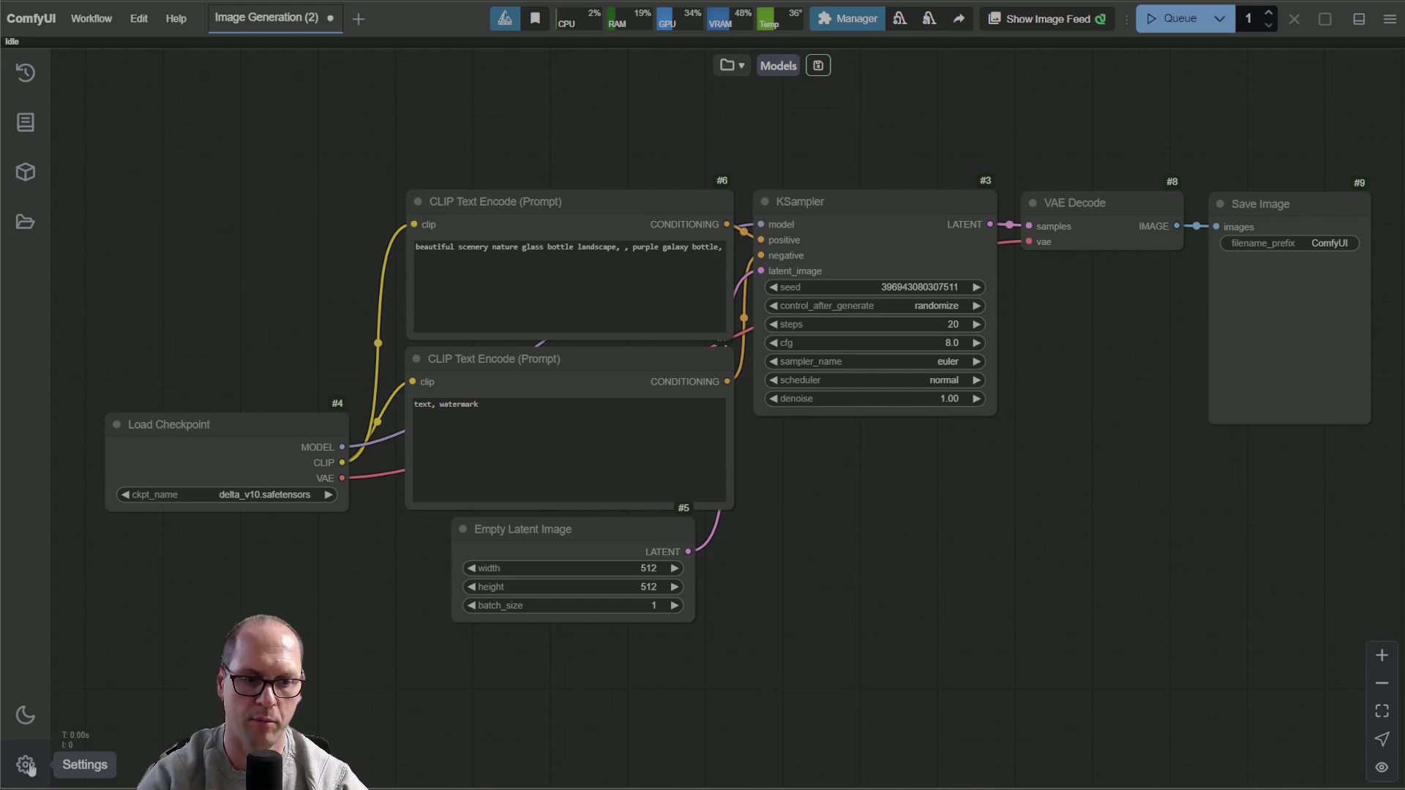
- Disable the new menu layout in Settings
click(25, 765)
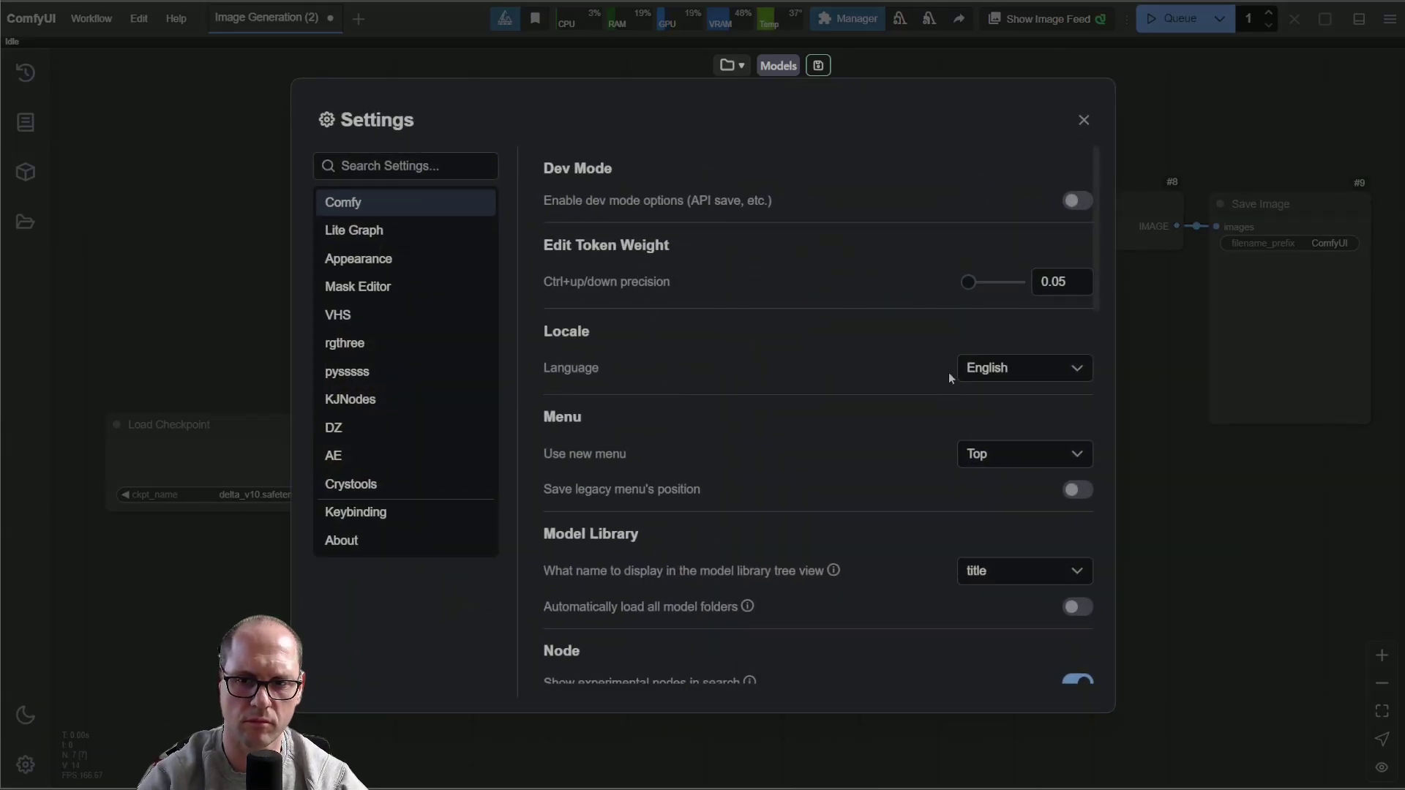
scroll(828, 354, down, 1)
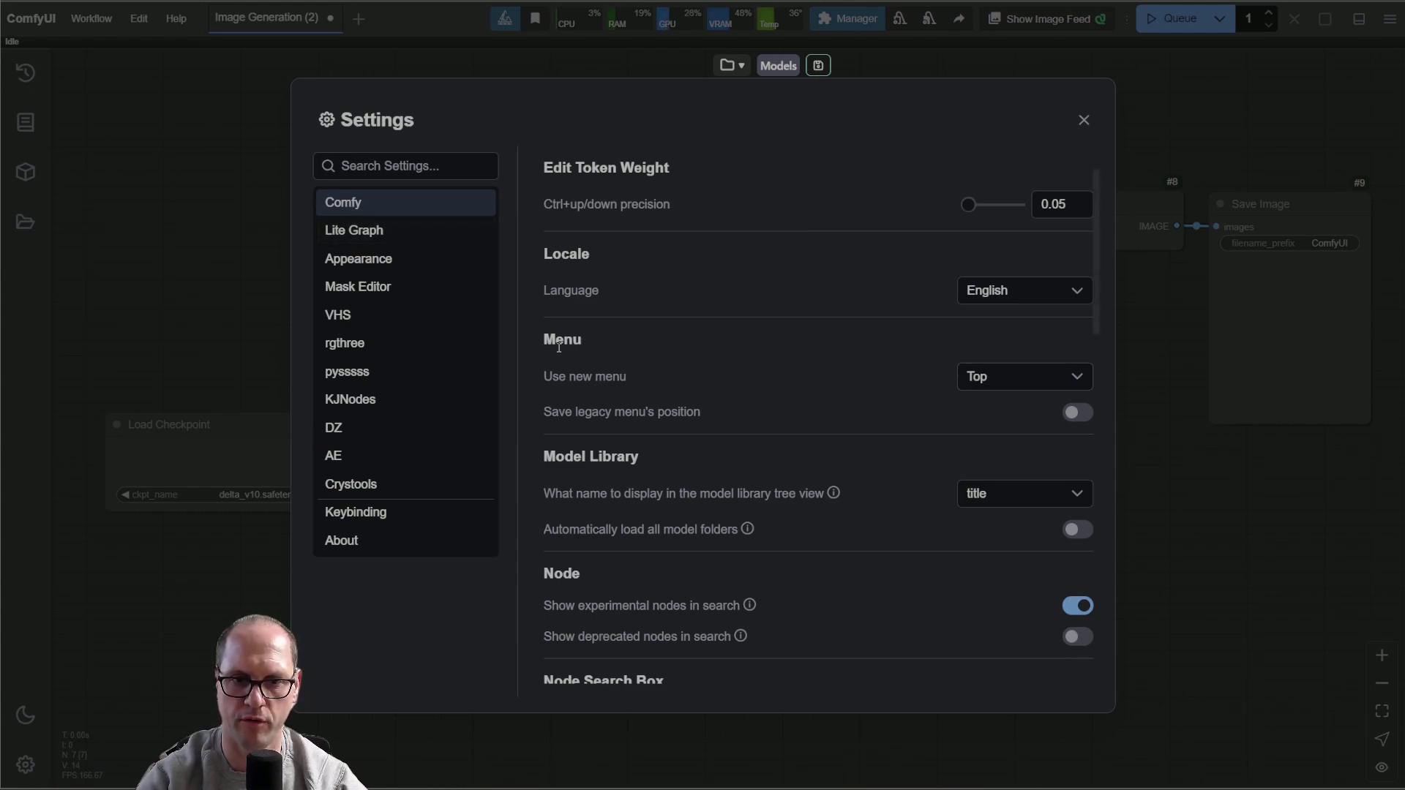
click(1027, 377)
click(1014, 407)
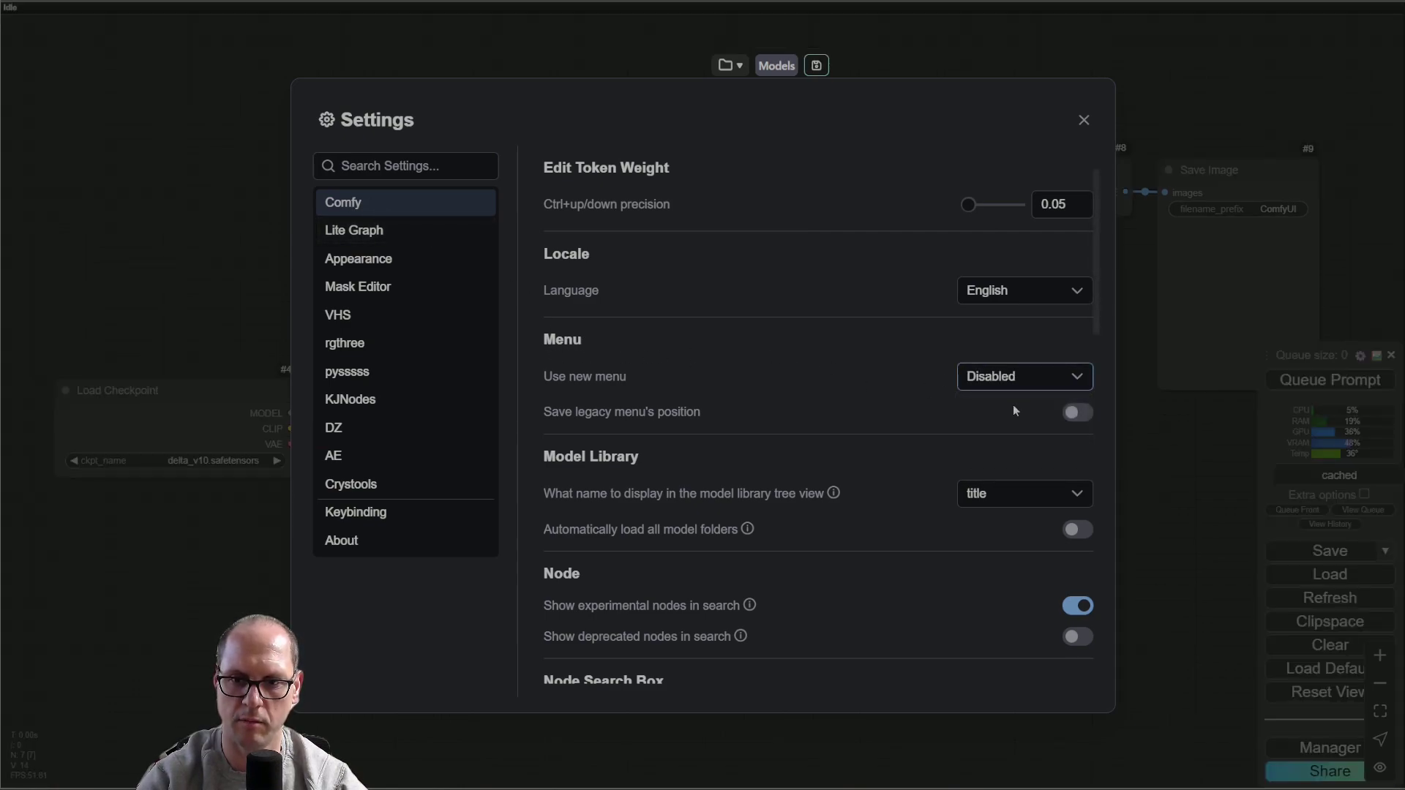
click(1085, 120)
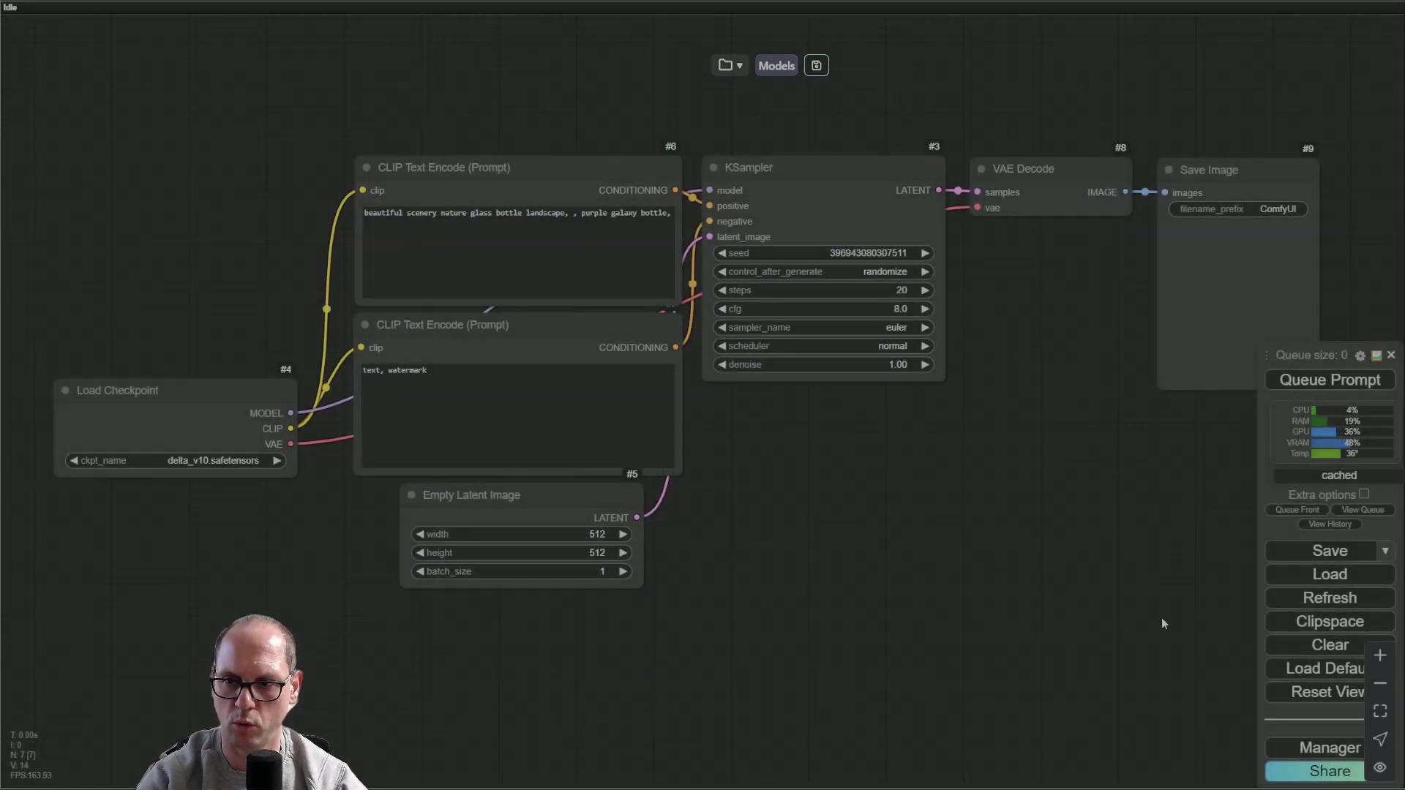
- Restore the new menu to Top, then view About showing v0.3.8 and frontend 1.5.19
click(1360, 358)
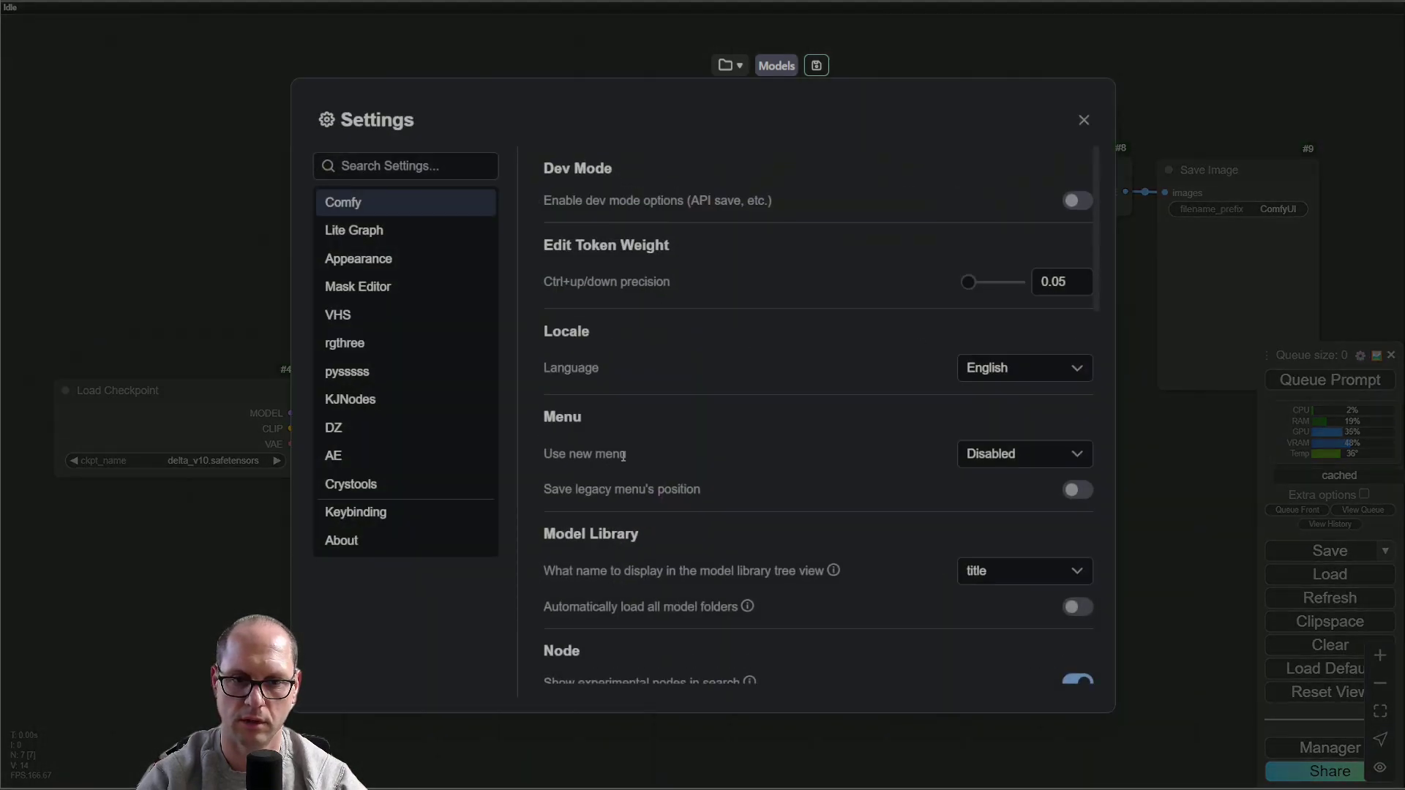
click(987, 458)
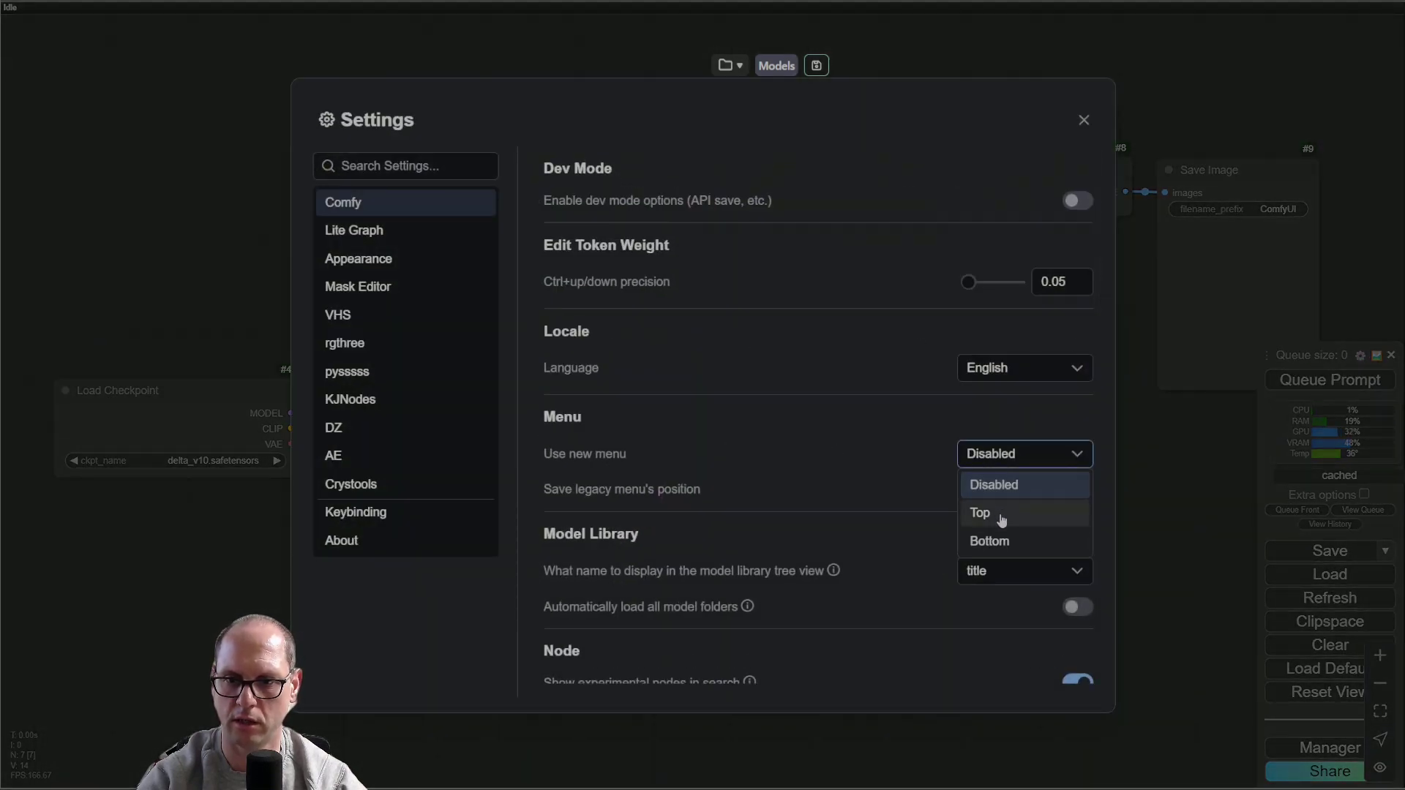
click(1001, 514)
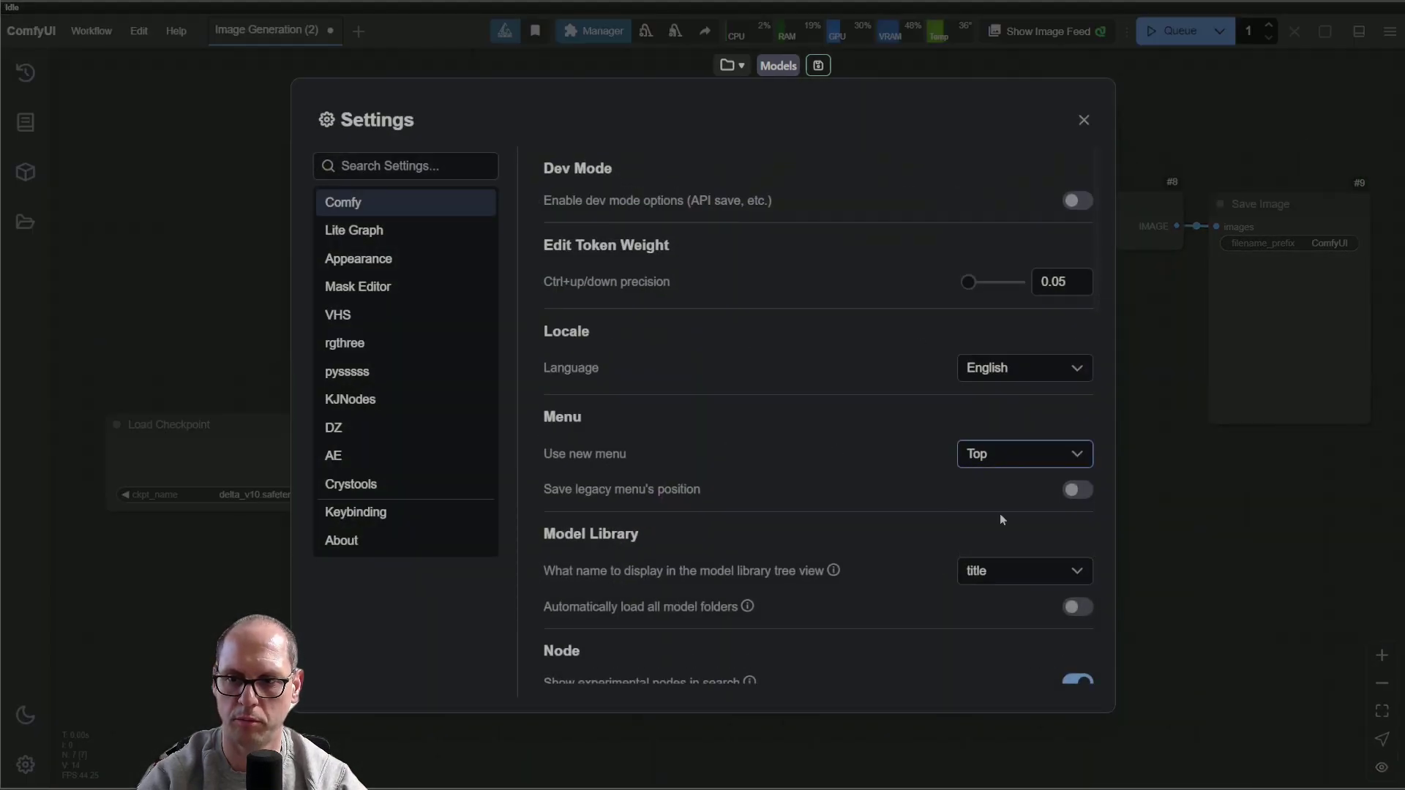
click(1083, 120)
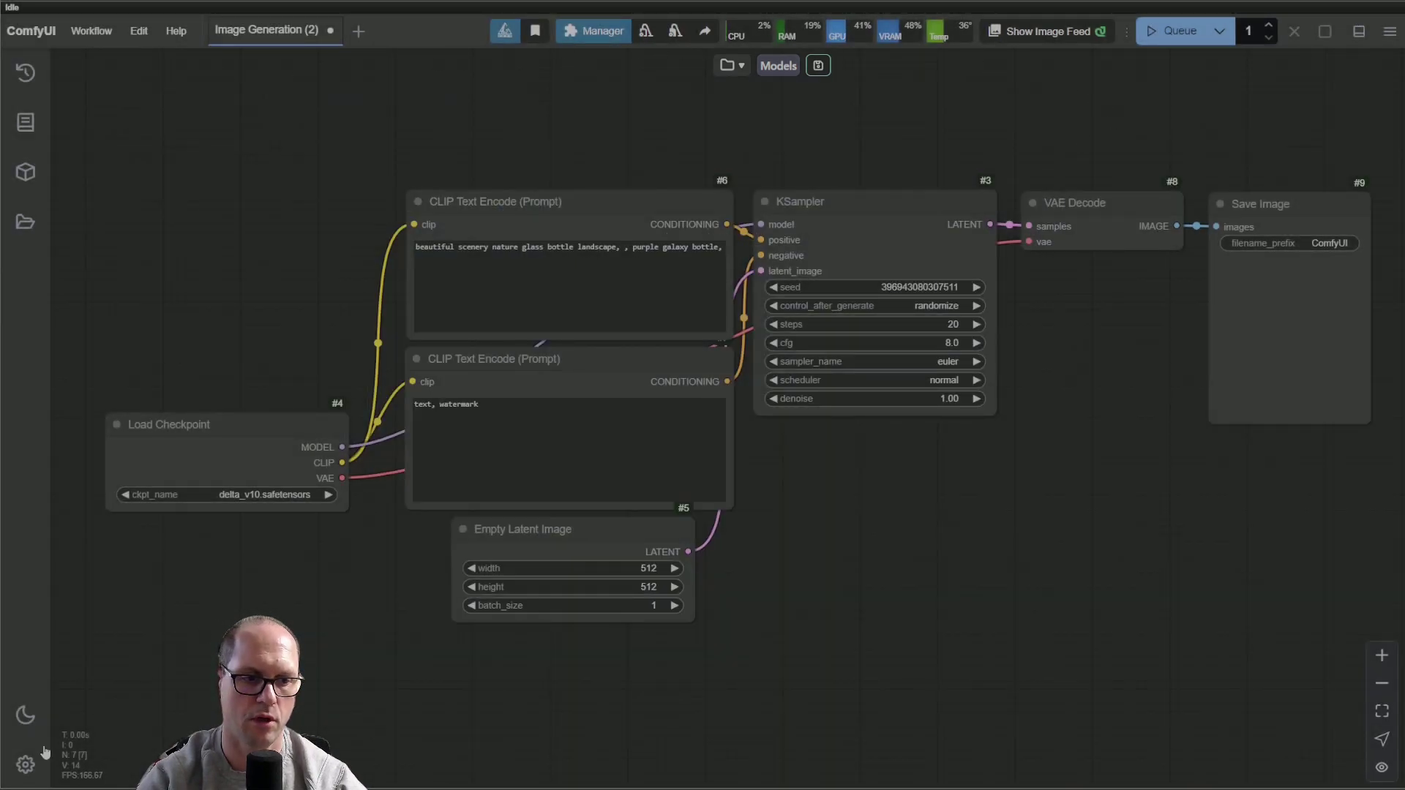
click(26, 764)
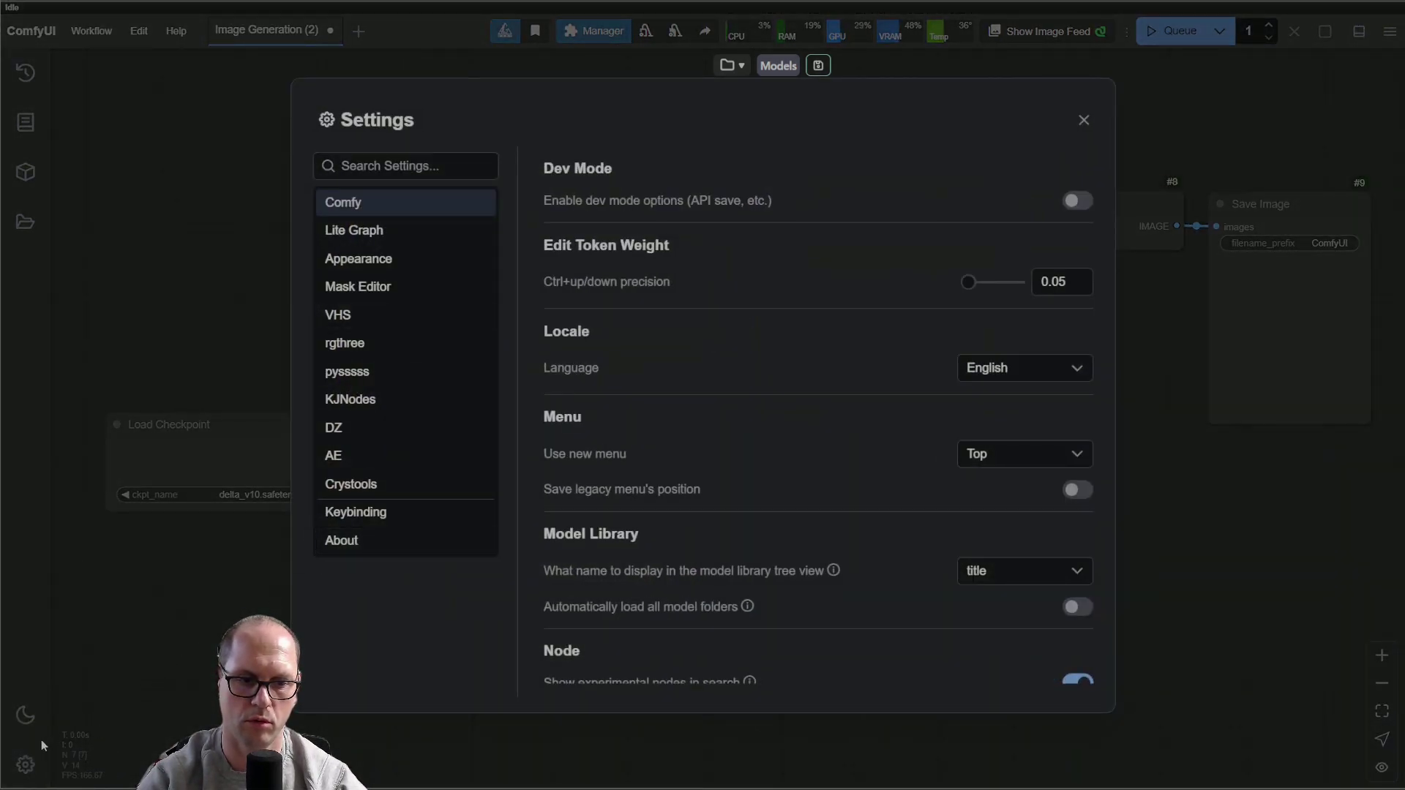
click(375, 539)
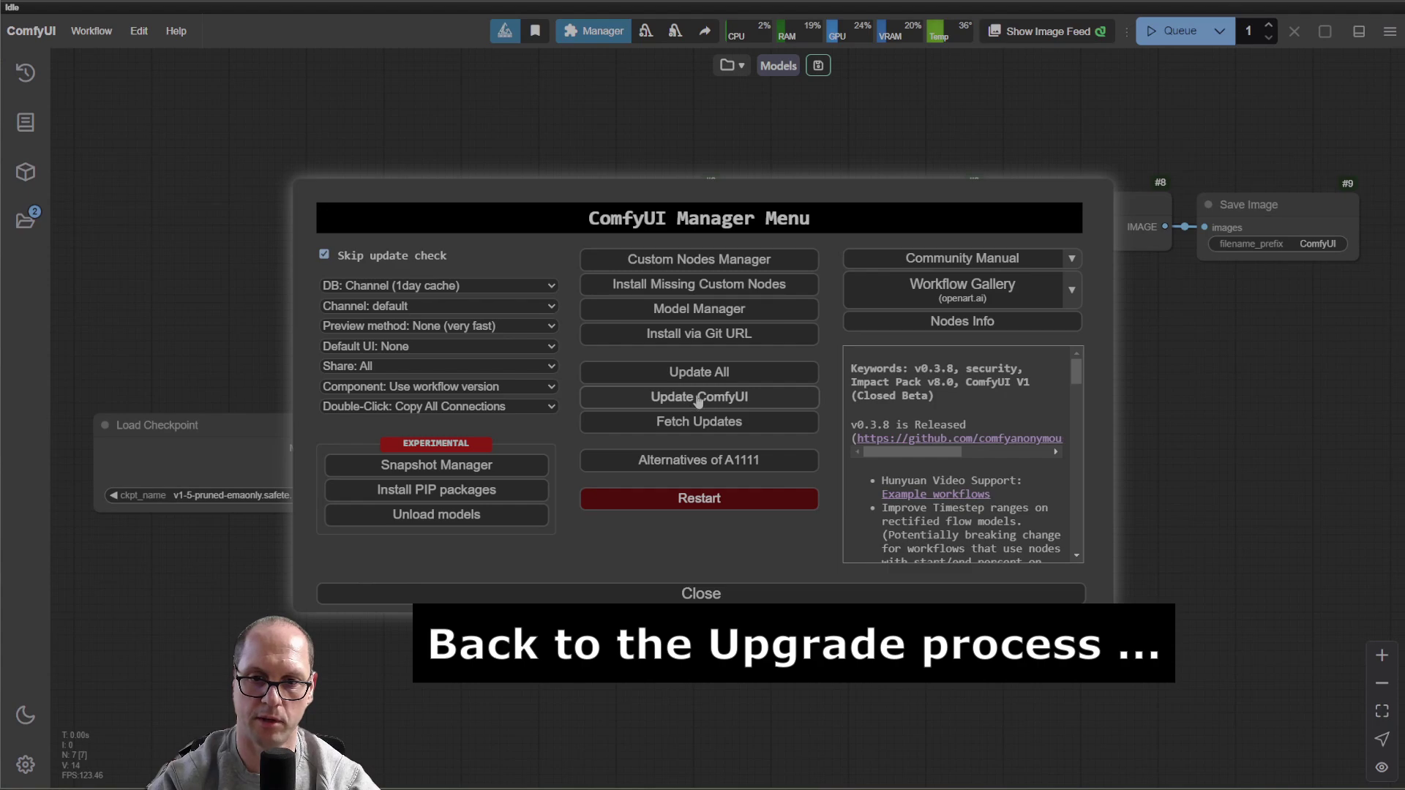
- Update ComfyUI via Manager, restart the server, and show its PowerShell startup log
click(699, 403)
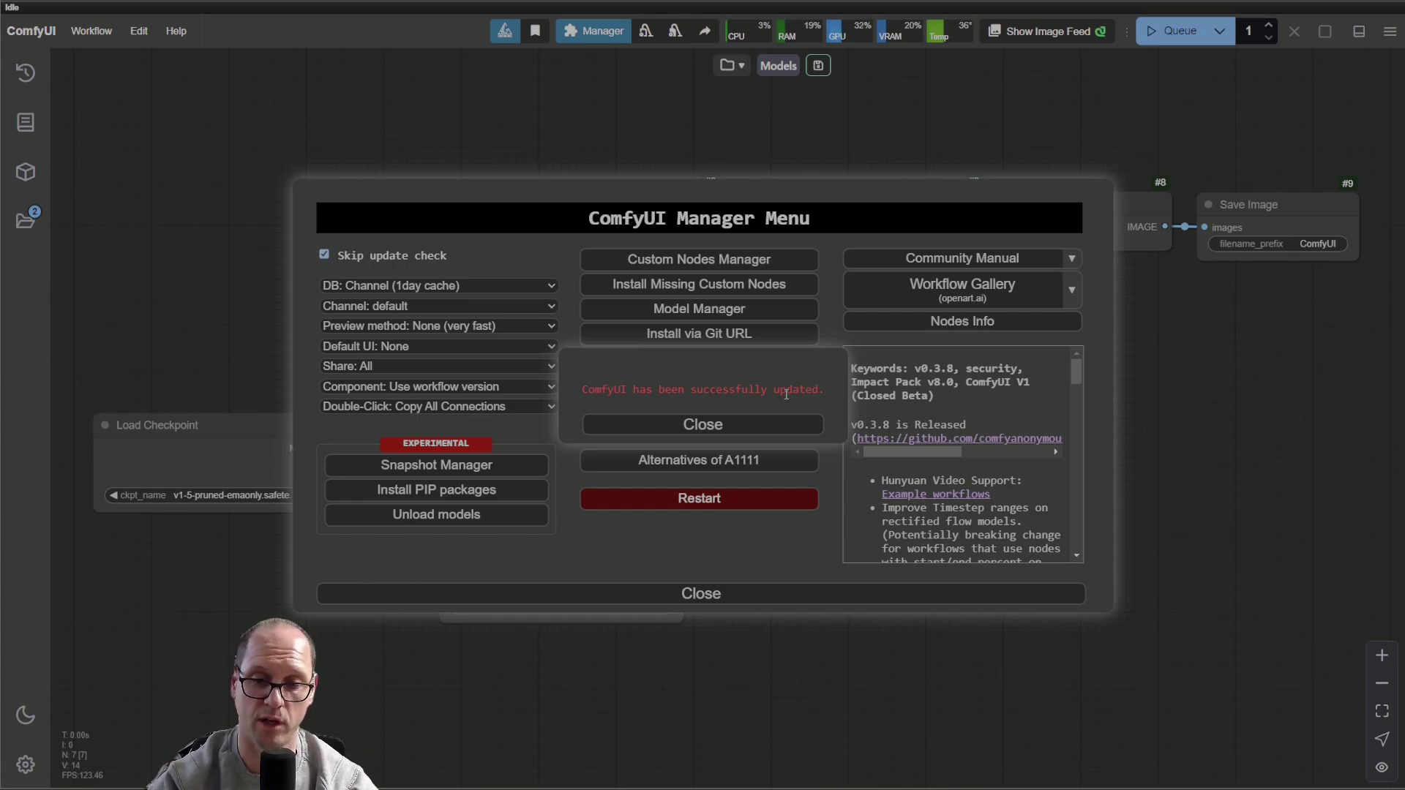
click(726, 426)
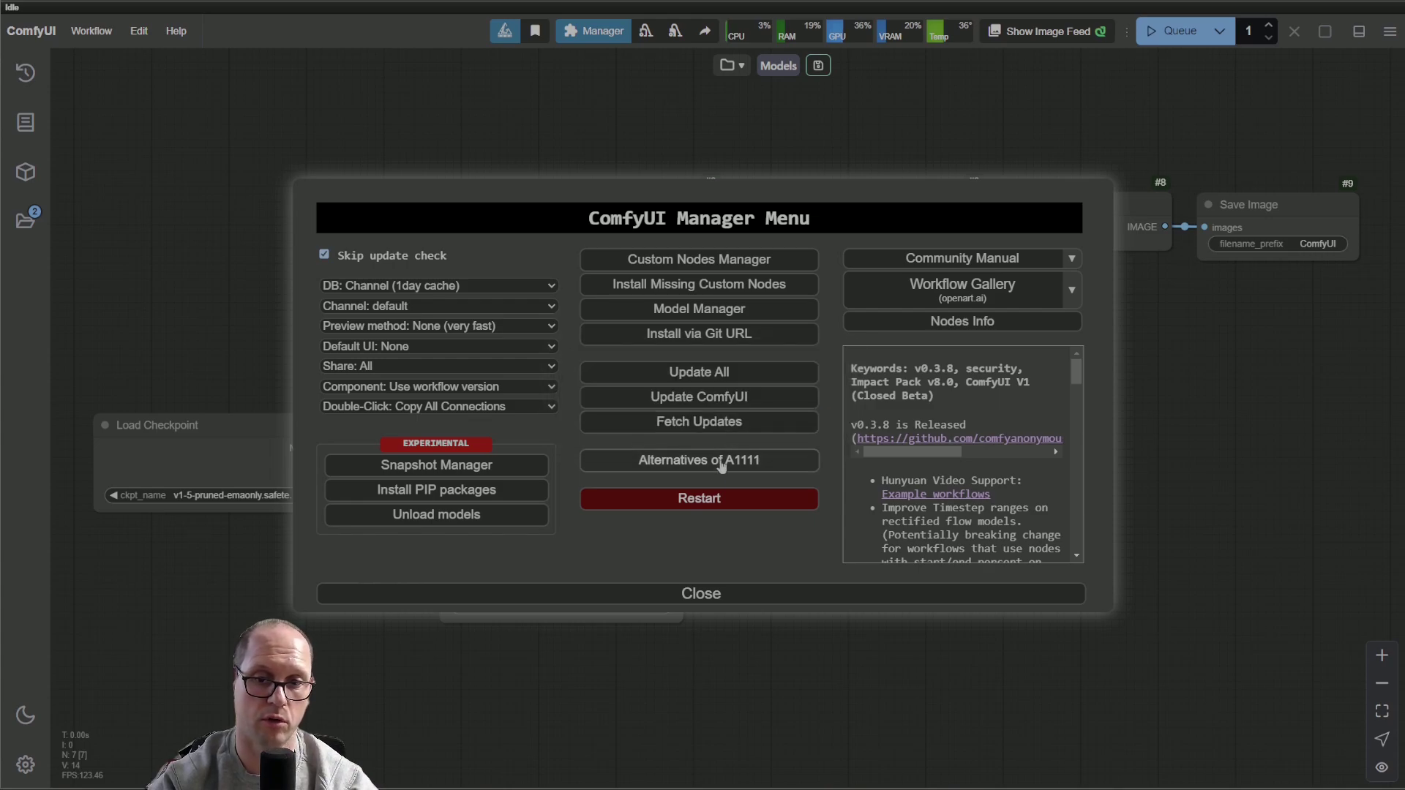
click(715, 501)
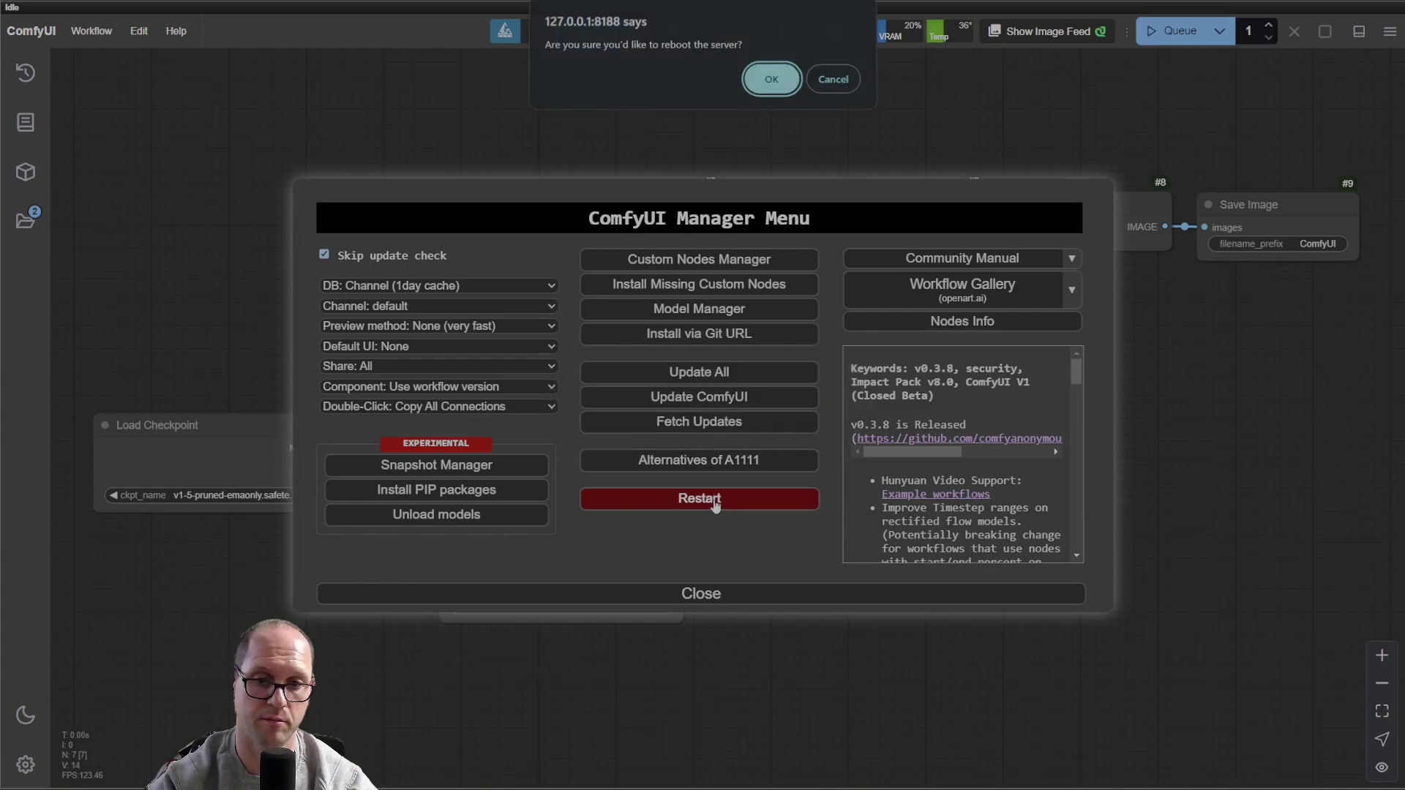
click(769, 85)
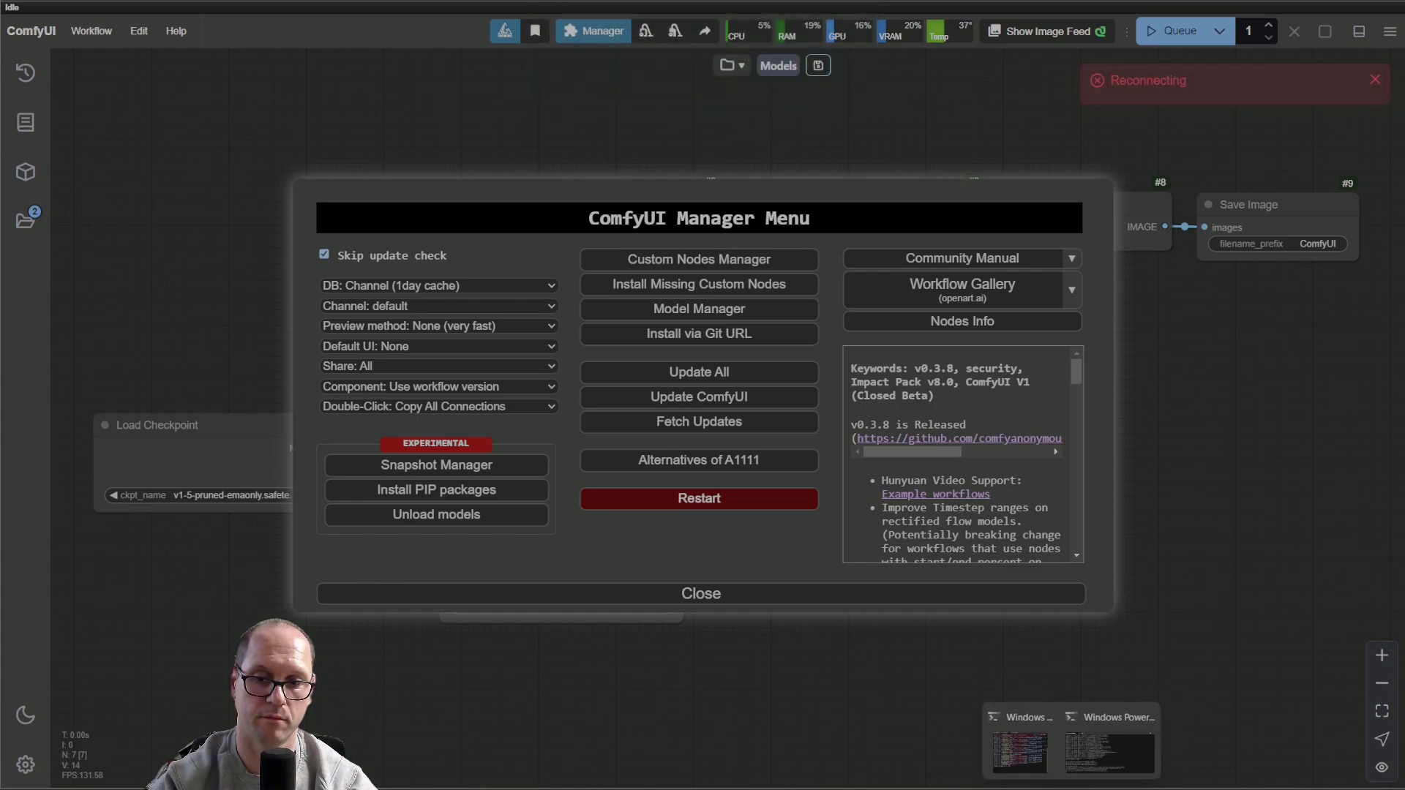
click(1095, 760)
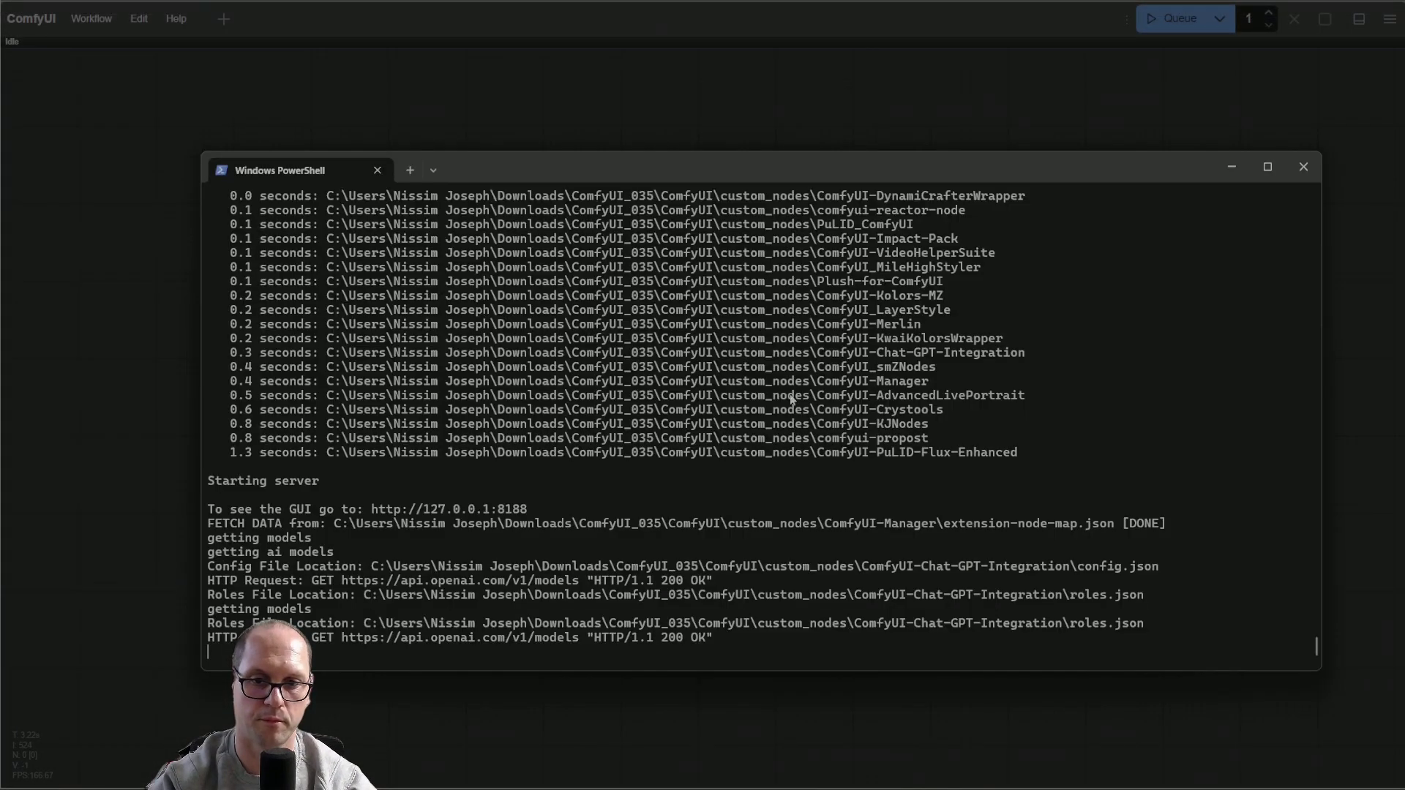
scroll(412, 531, up, 2)
scroll(549, 439, up, 5)
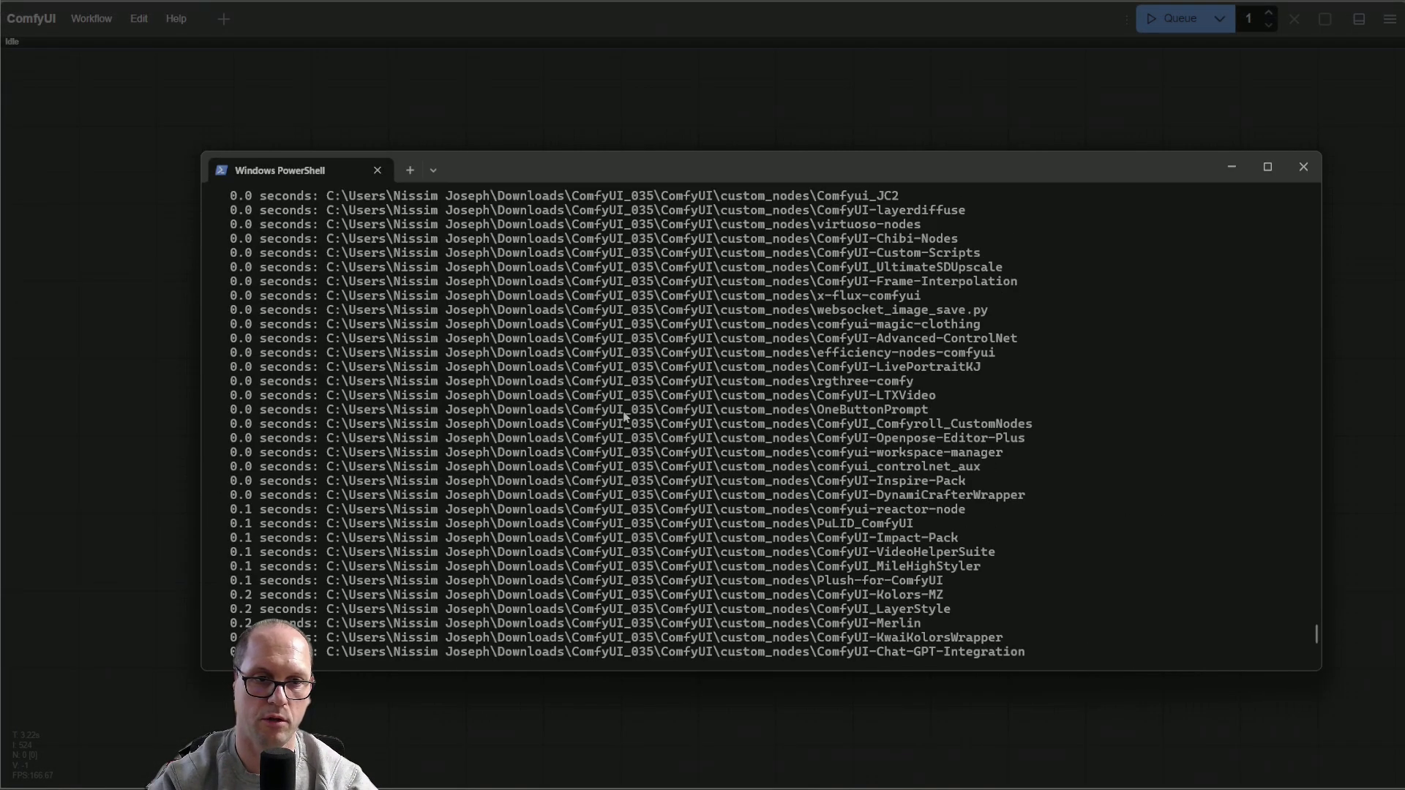
scroll(615, 395, up, 5)
scroll(657, 374, up, 4)
scroll(658, 370, up, 4)
scroll(665, 372, down, 1)
scroll(675, 374, down, 7)
scroll(688, 374, down, 4)
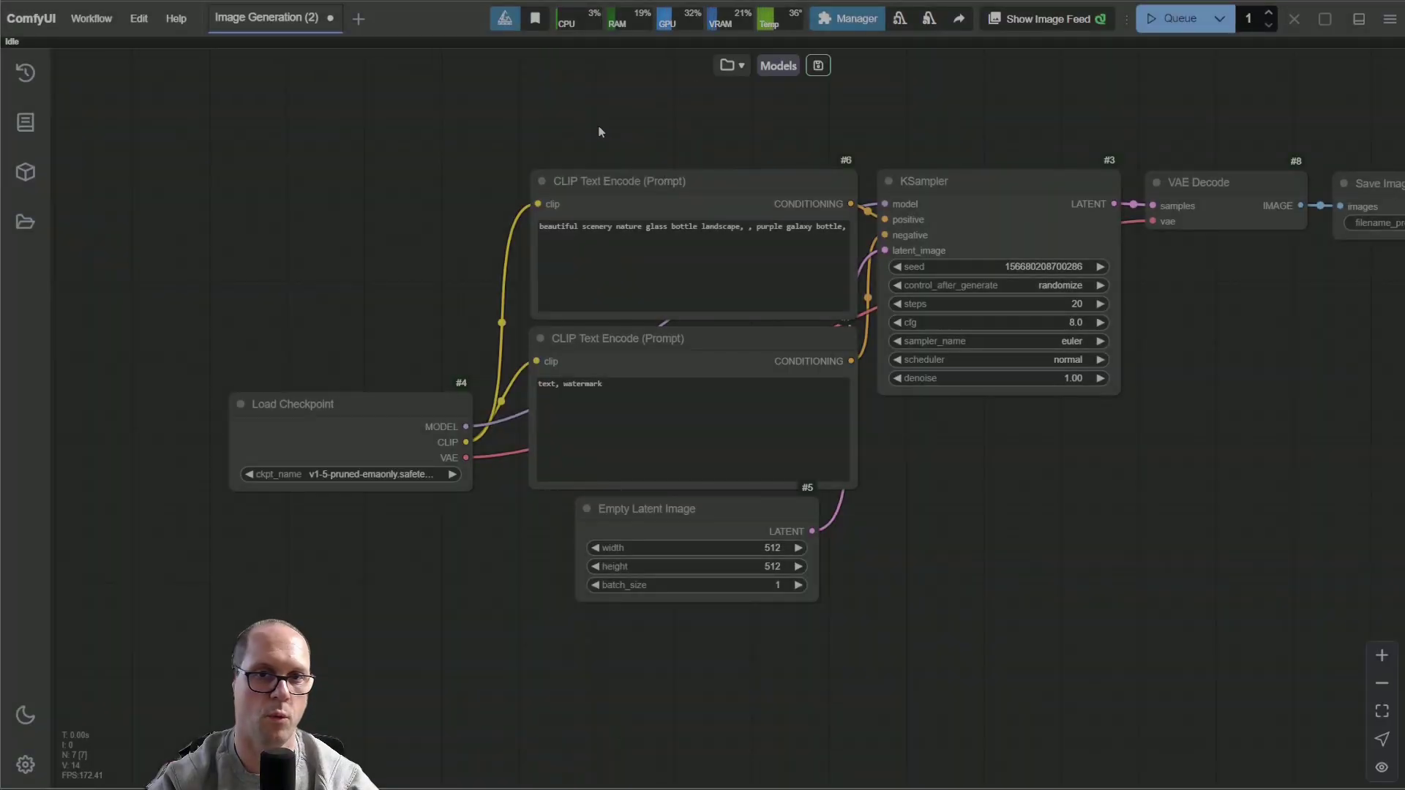
- Load the delta_v10.safetensors checkpoint and queue the purple galaxy bottles generation
drag(1017, 505, 973, 527)
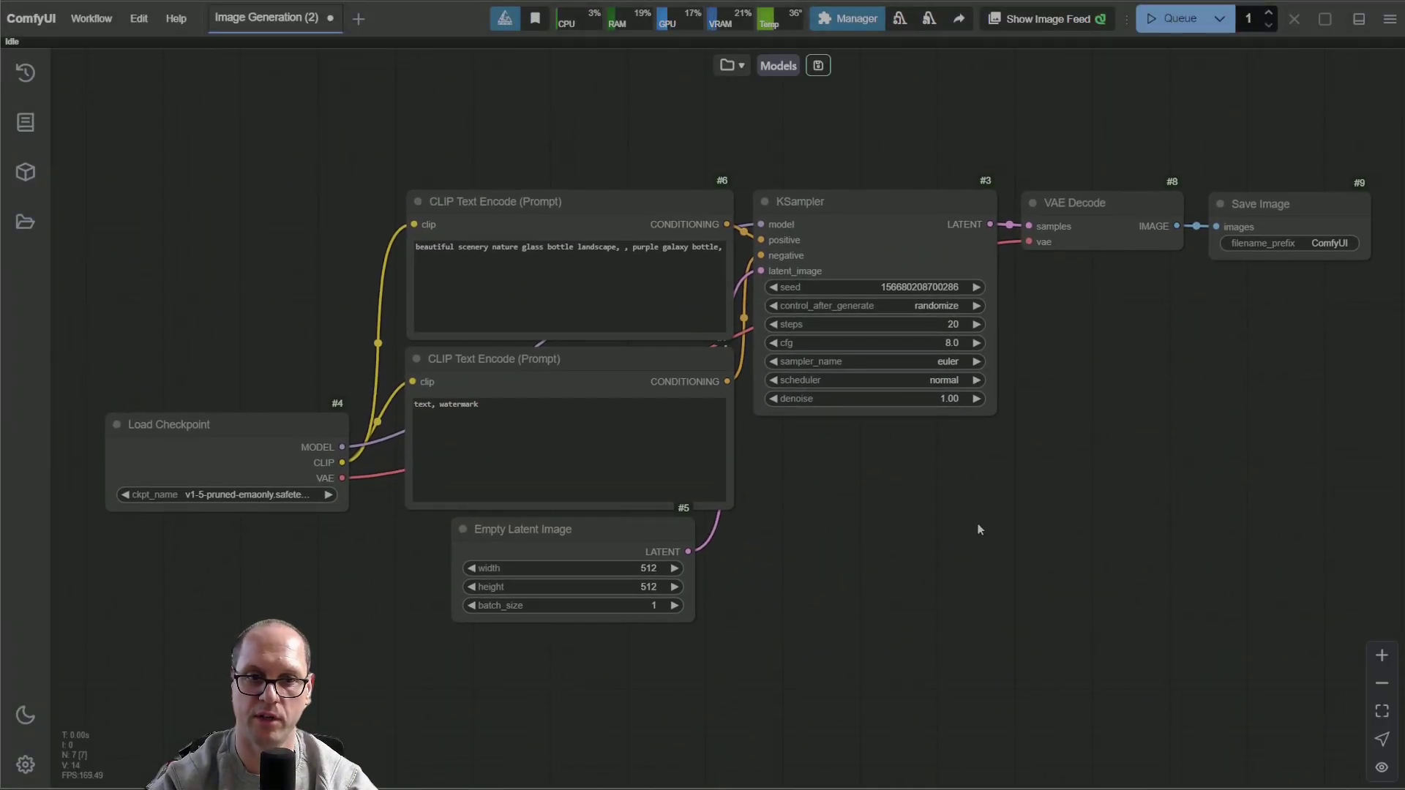
click(248, 497)
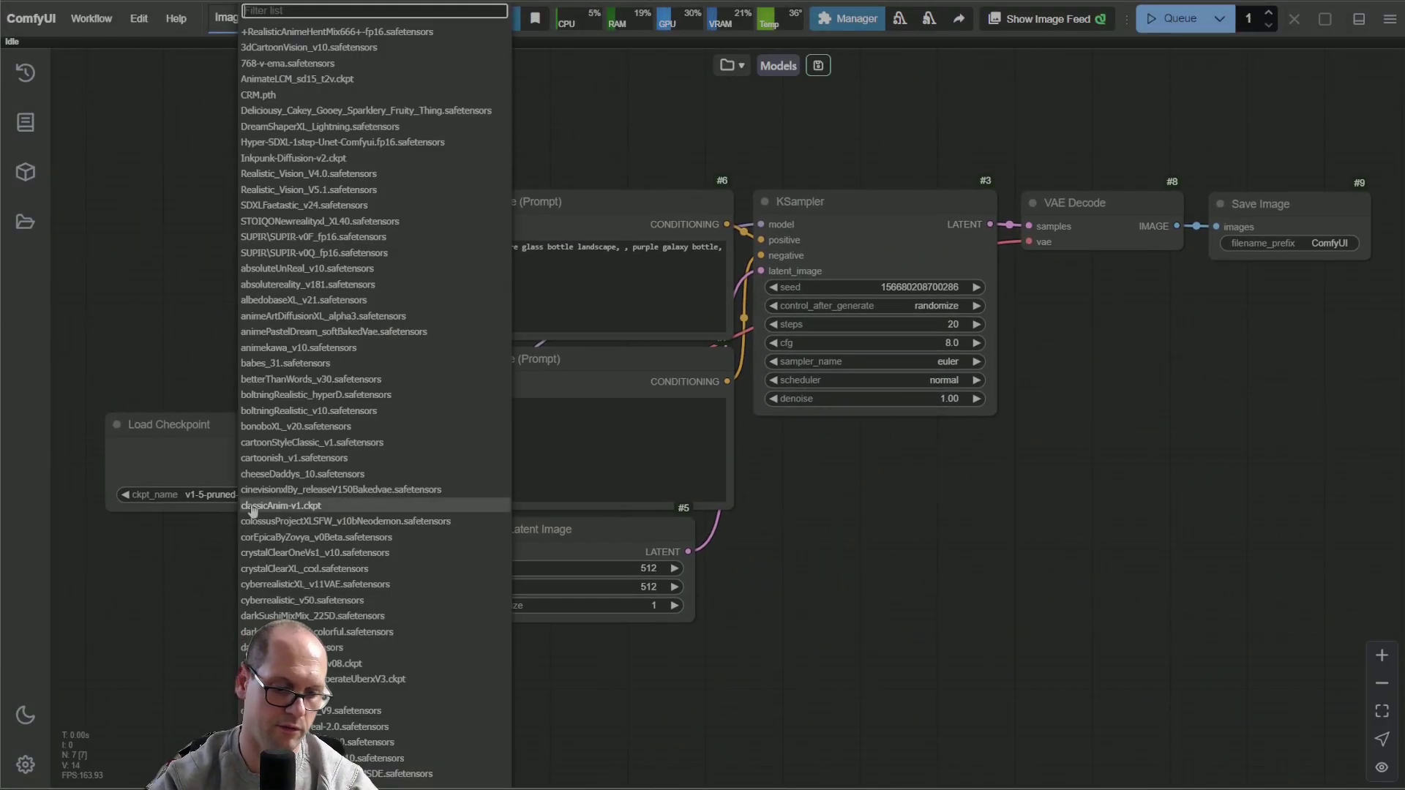
text(delt)
key(Return)
key(ctrl+Return)
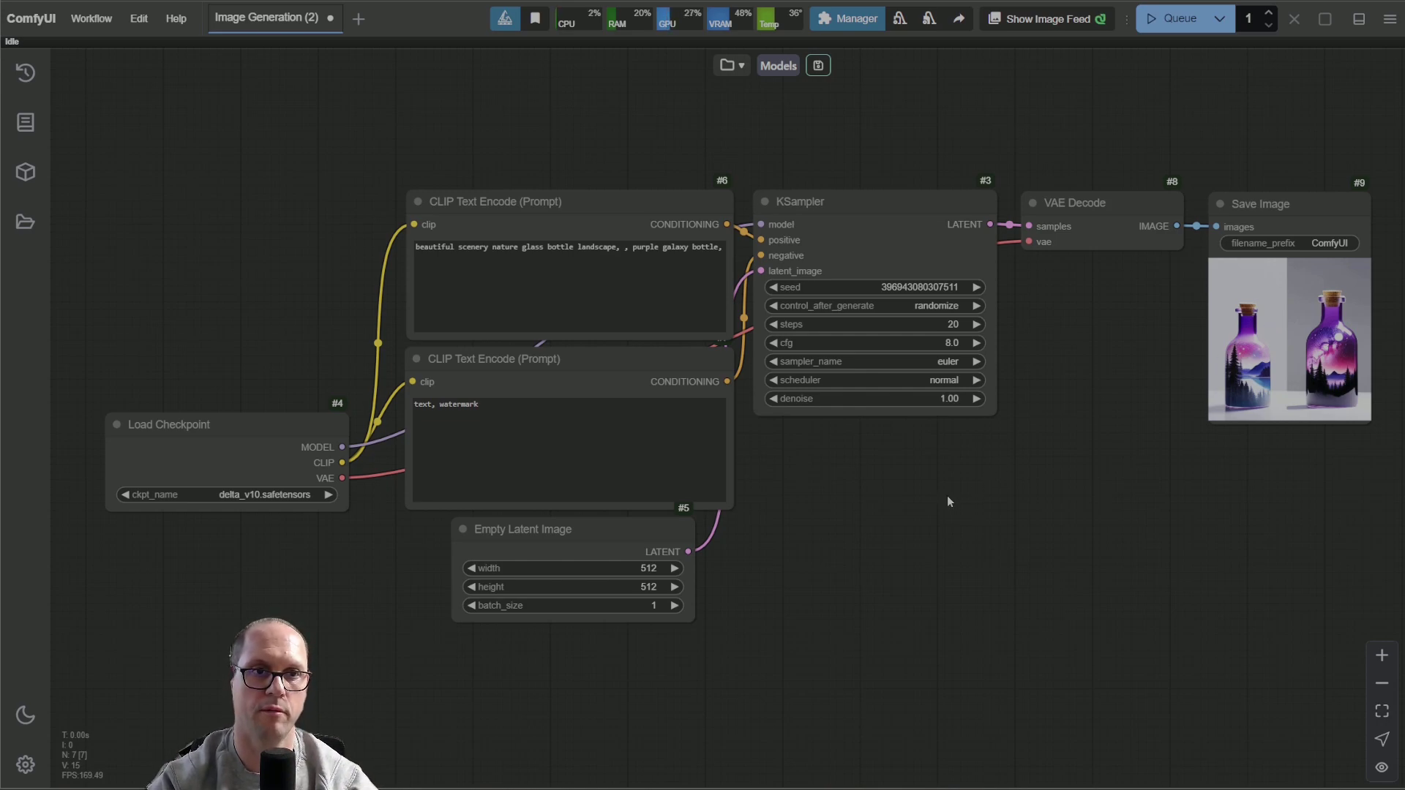
key(alt+Tab)
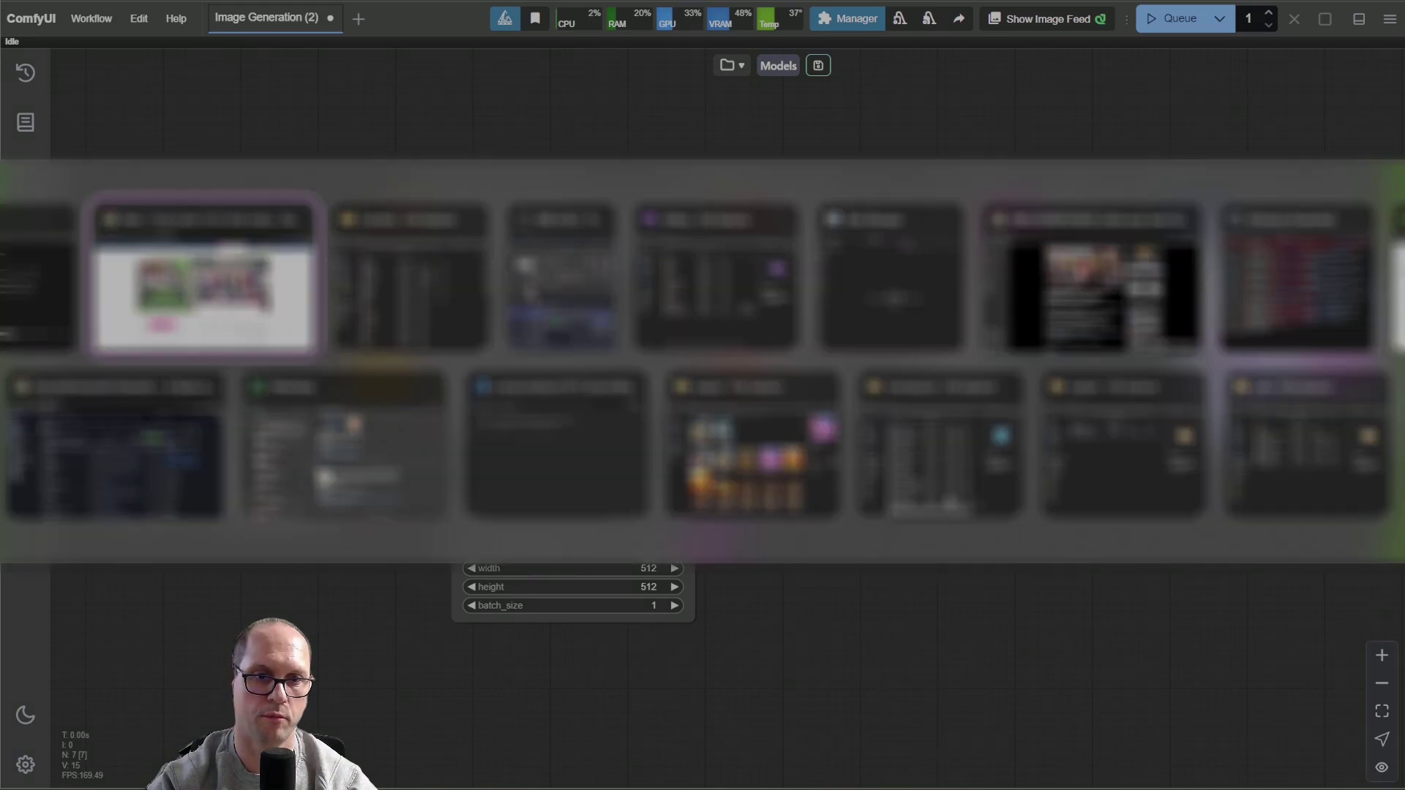
key(alt+Tab)
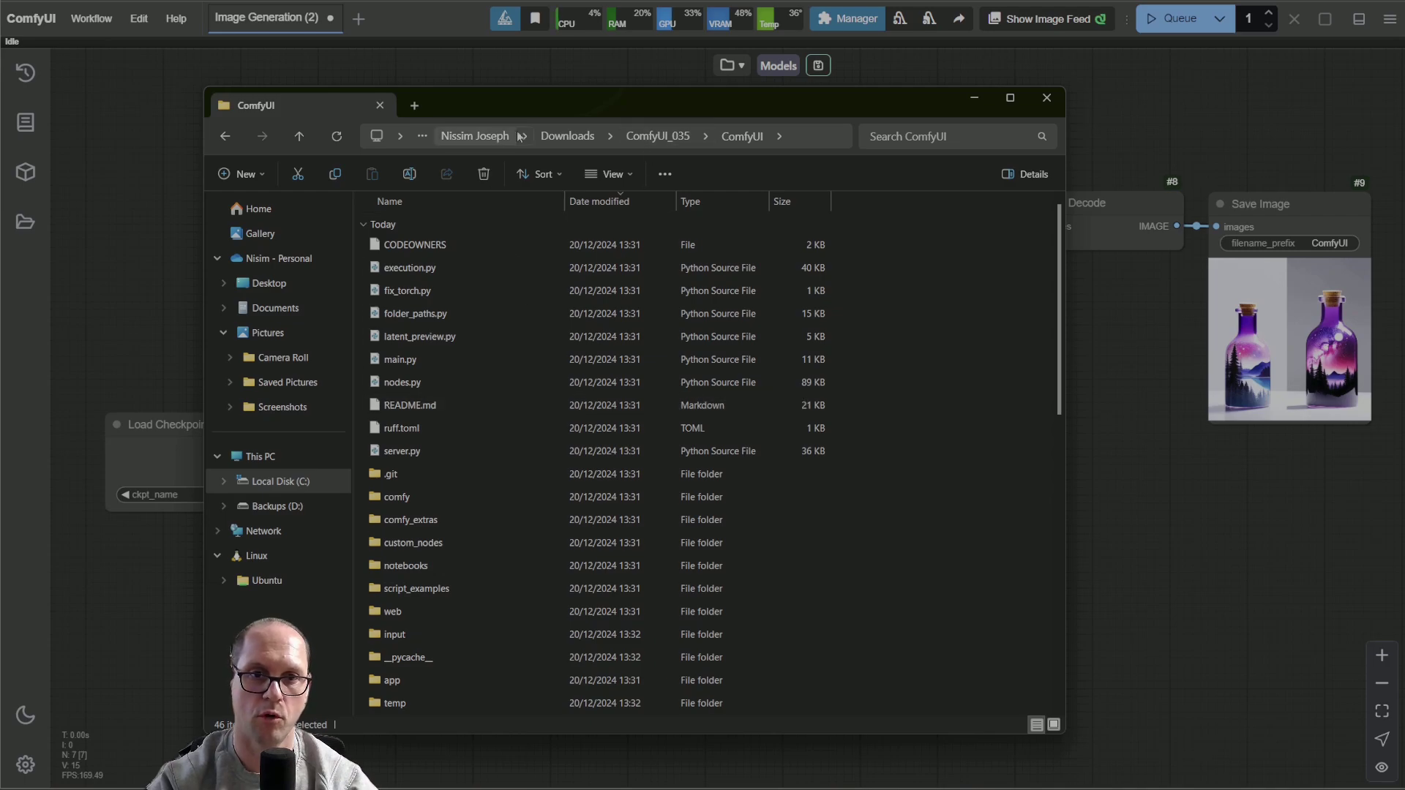
- Copy the ComfyUI_035 - Copy folder from Downloads
click(566, 135)
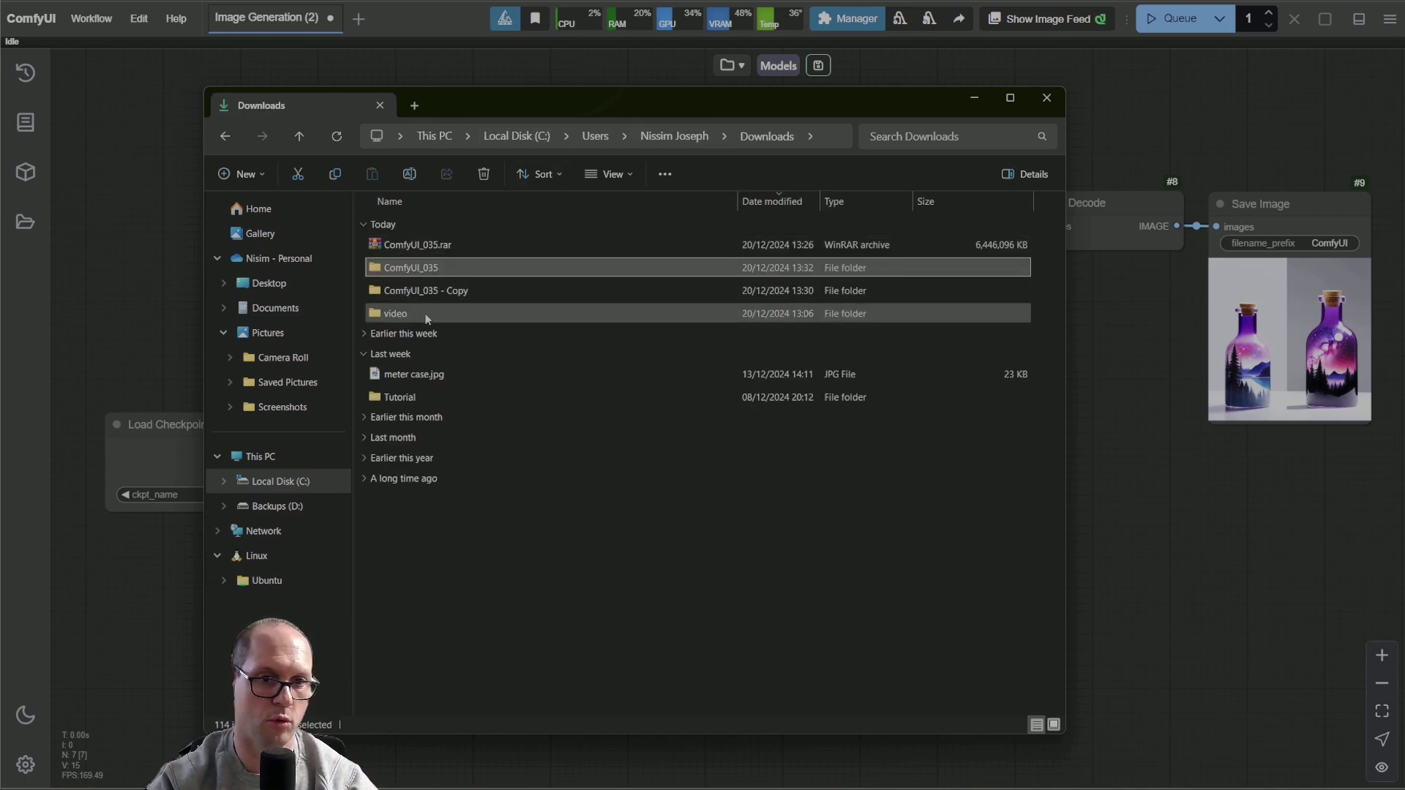
click(423, 291)
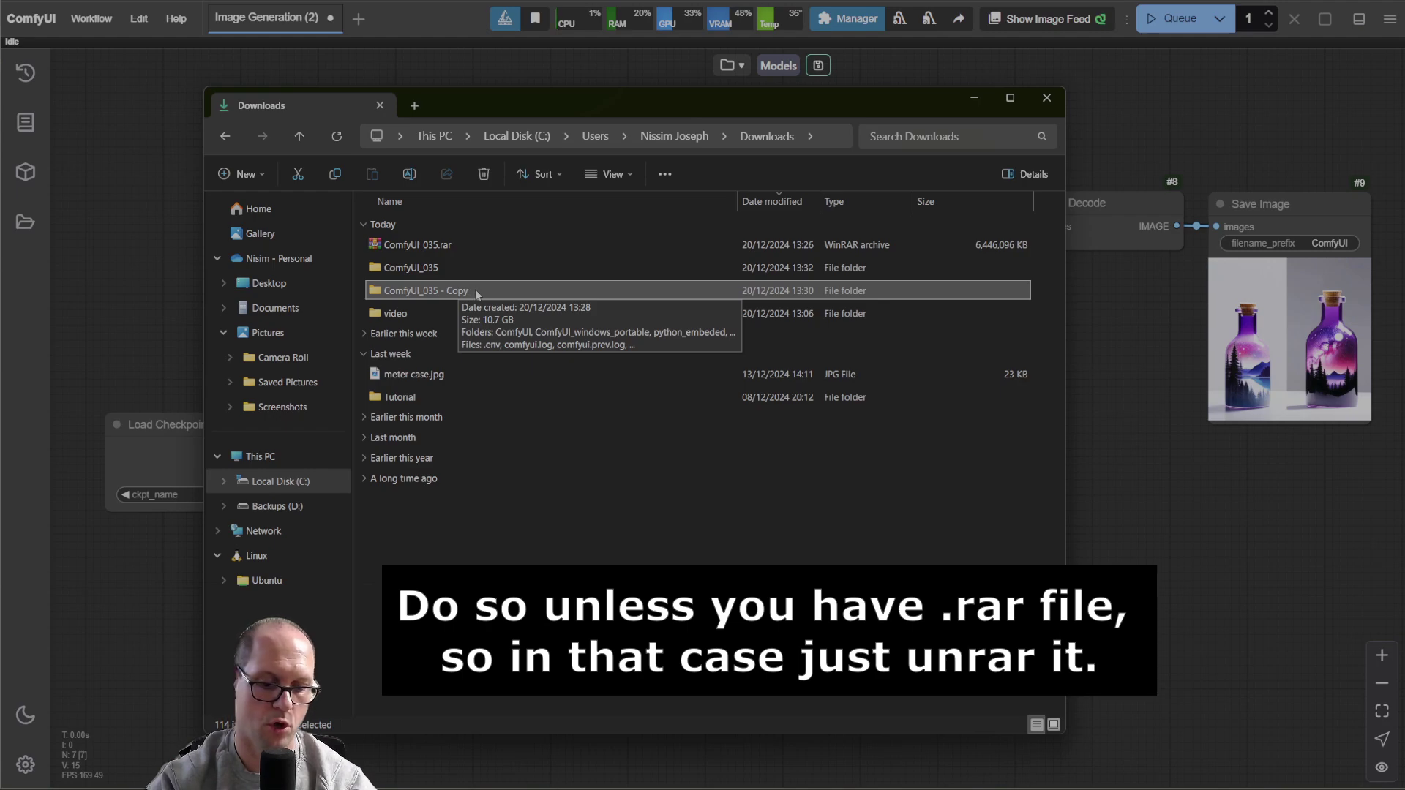
key(ctrl+c)
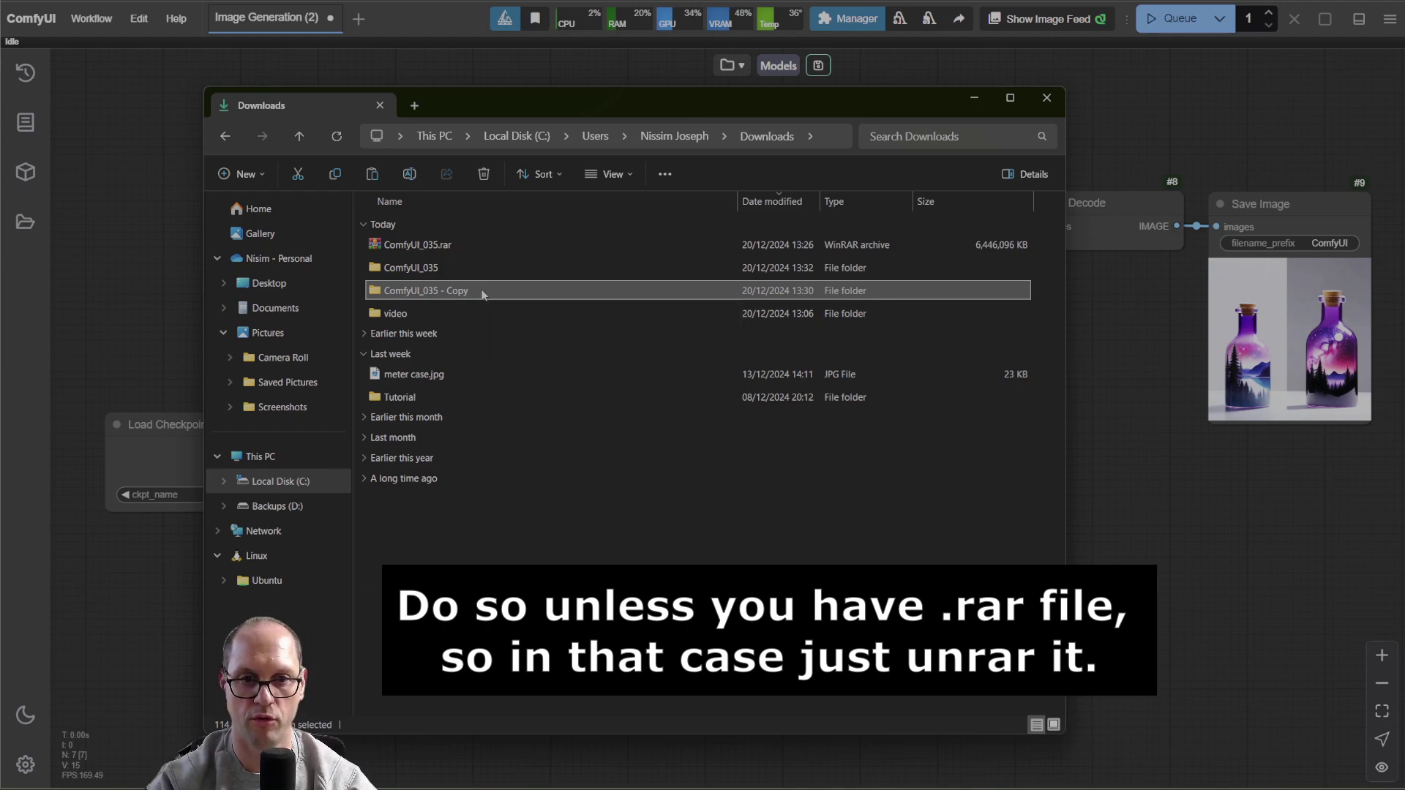
click(540, 511)
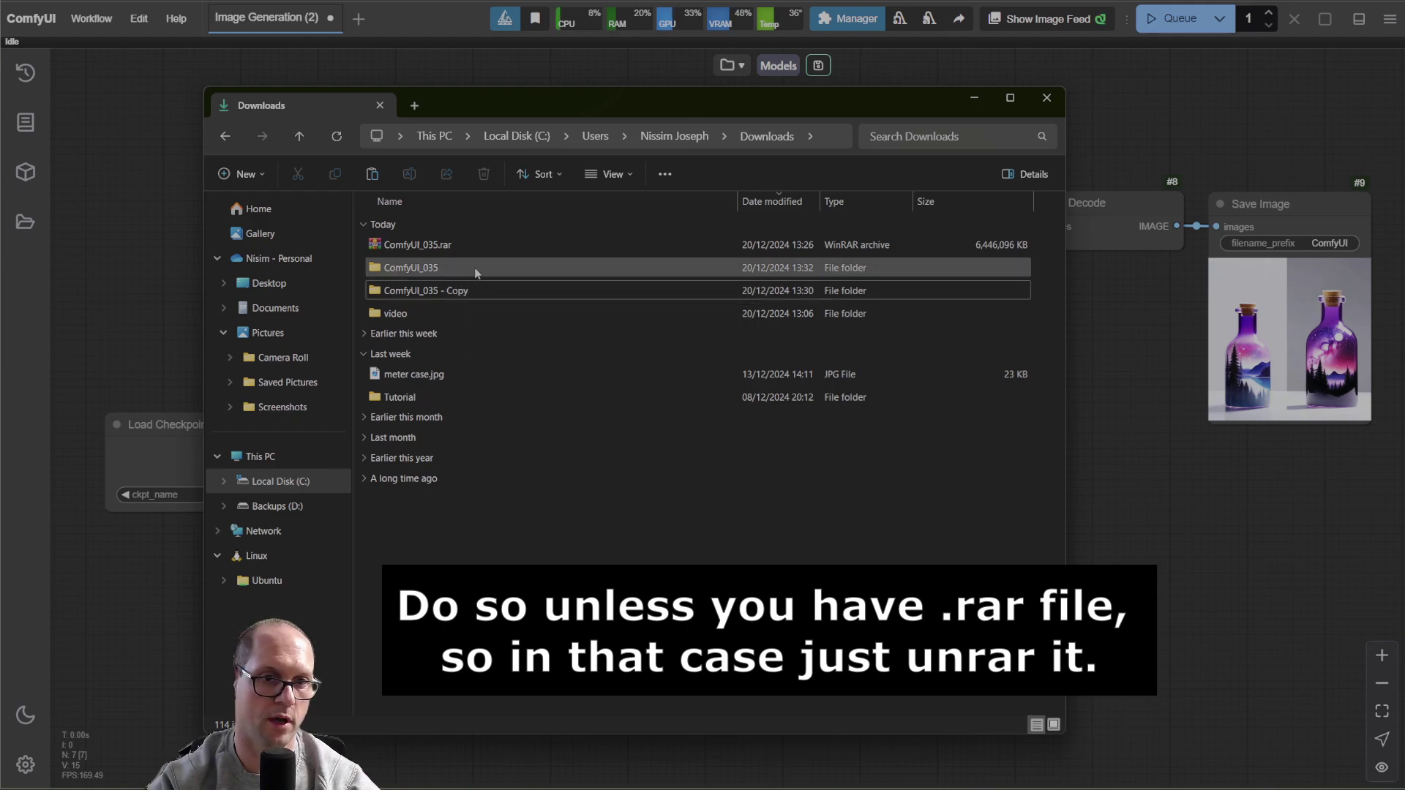
- Select the models folder inside ComfyUI_035's ComfyUI folder
double_click(475, 267)
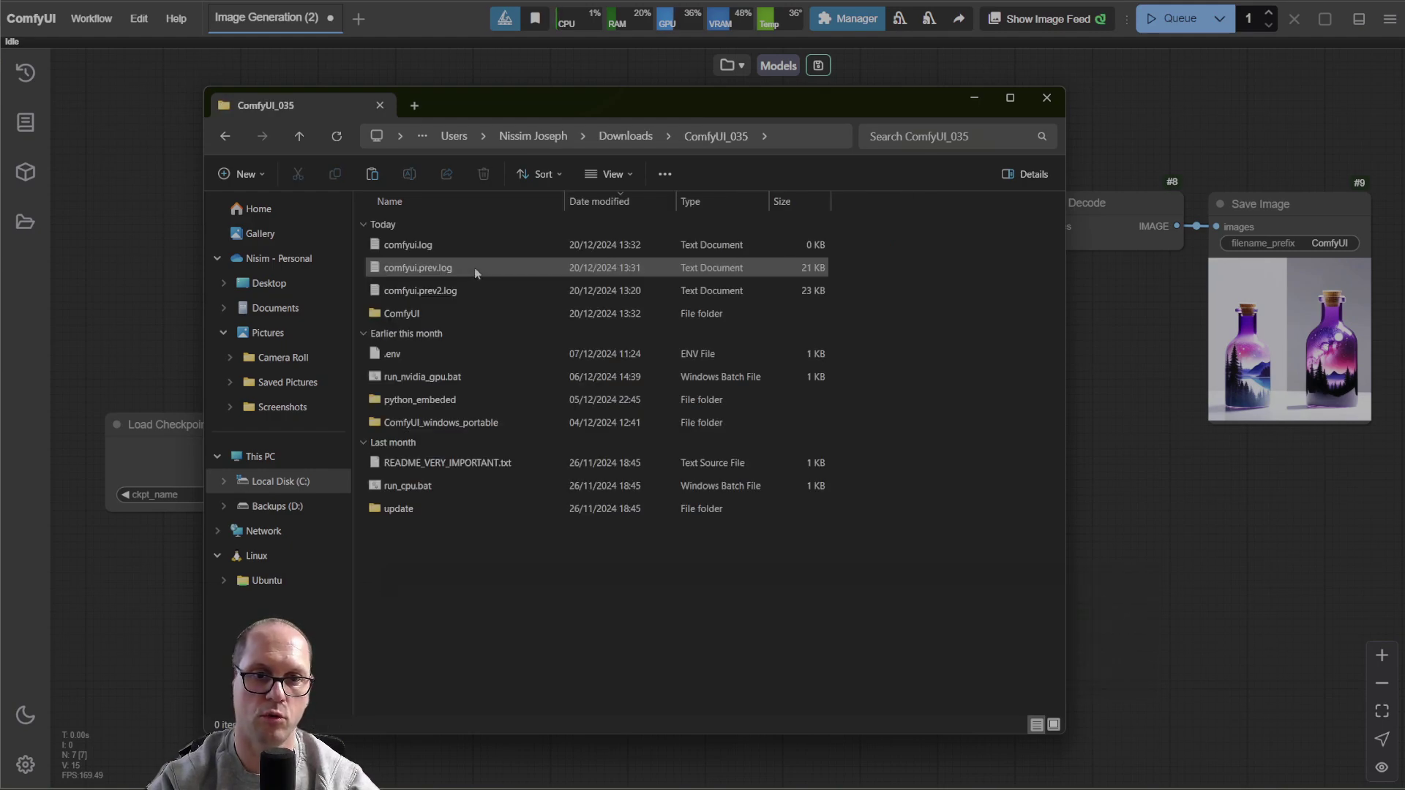
double_click(483, 315)
scroll(531, 534, down, 4)
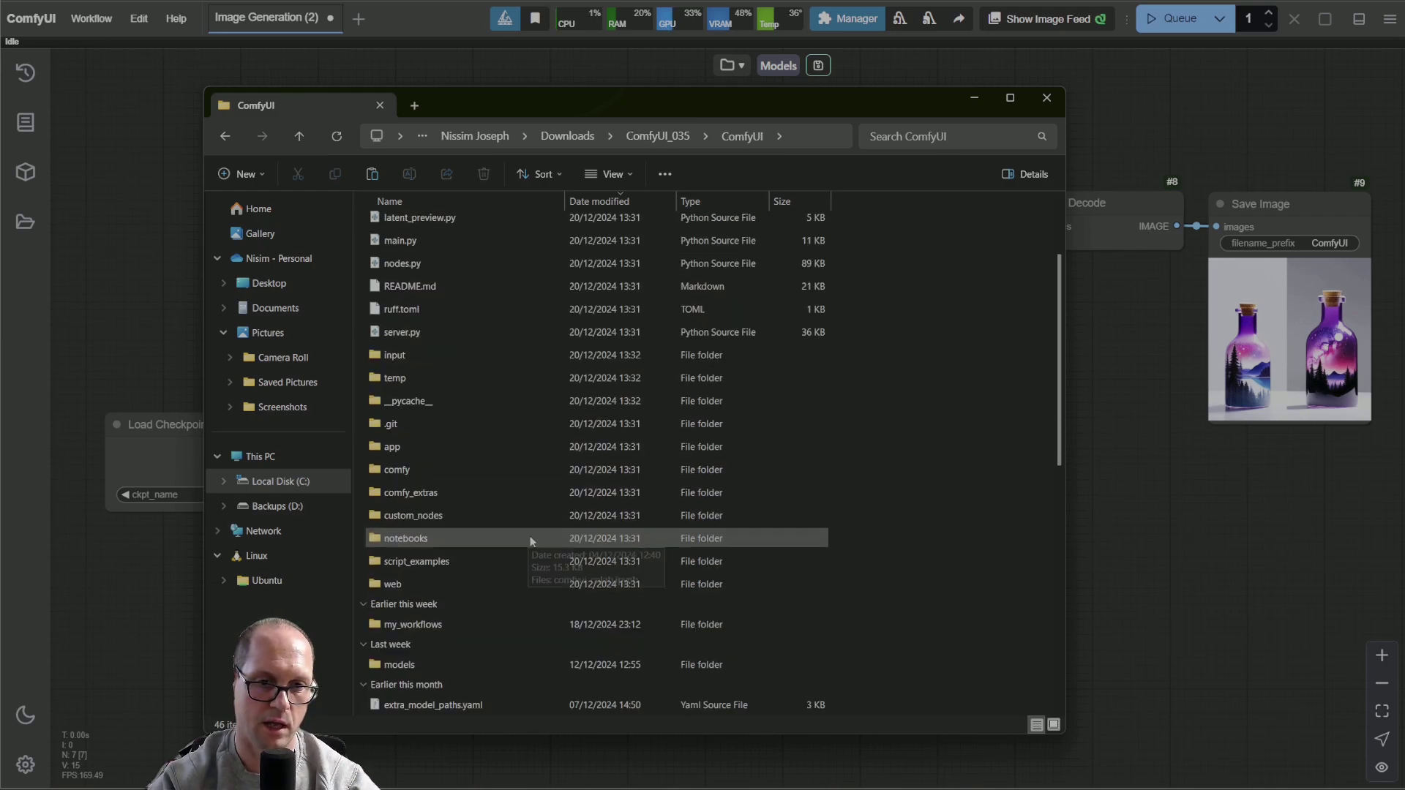
click(538, 527)
scroll(538, 527, up, 2)
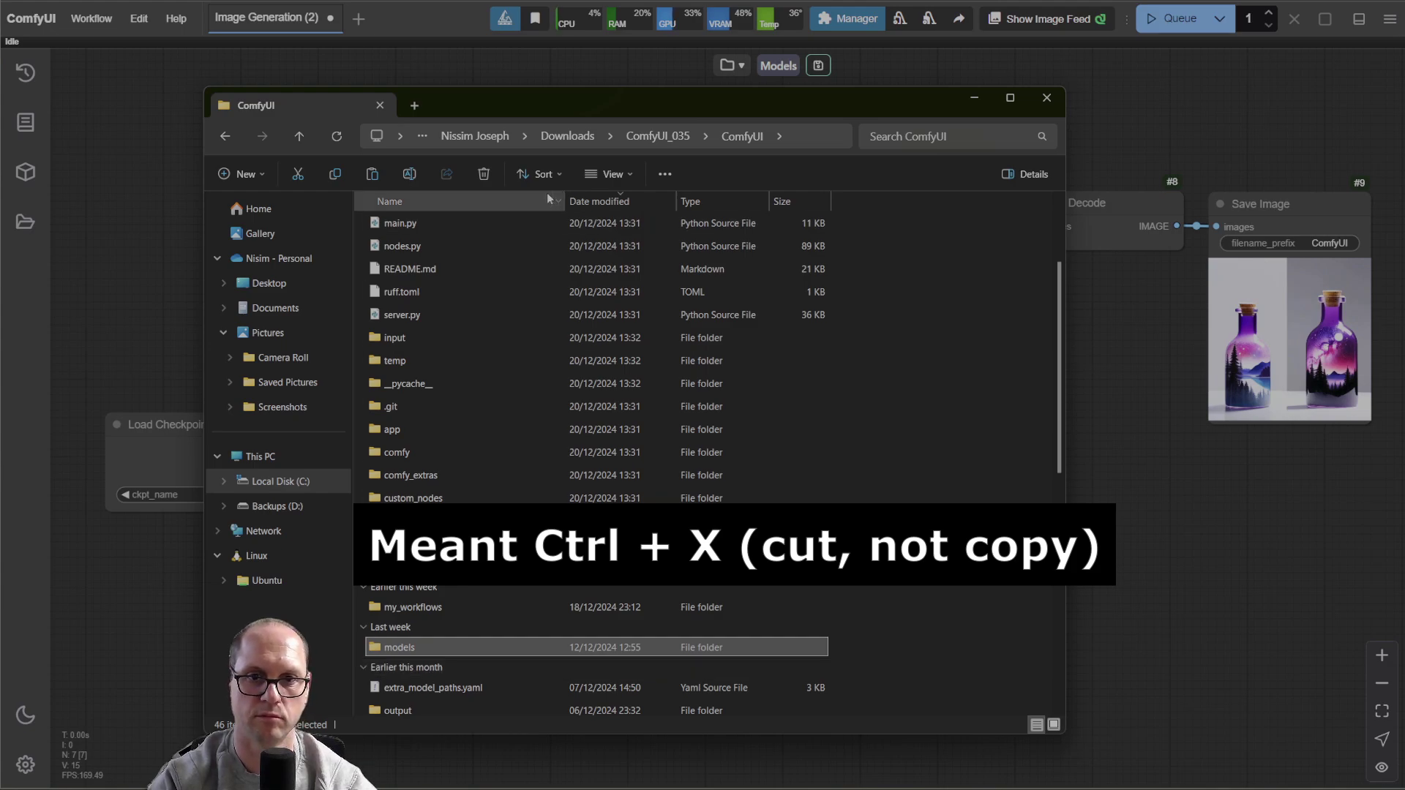
- Open the ComfyUI folder inside the ComfyUI_035 - Copy backup
click(568, 136)
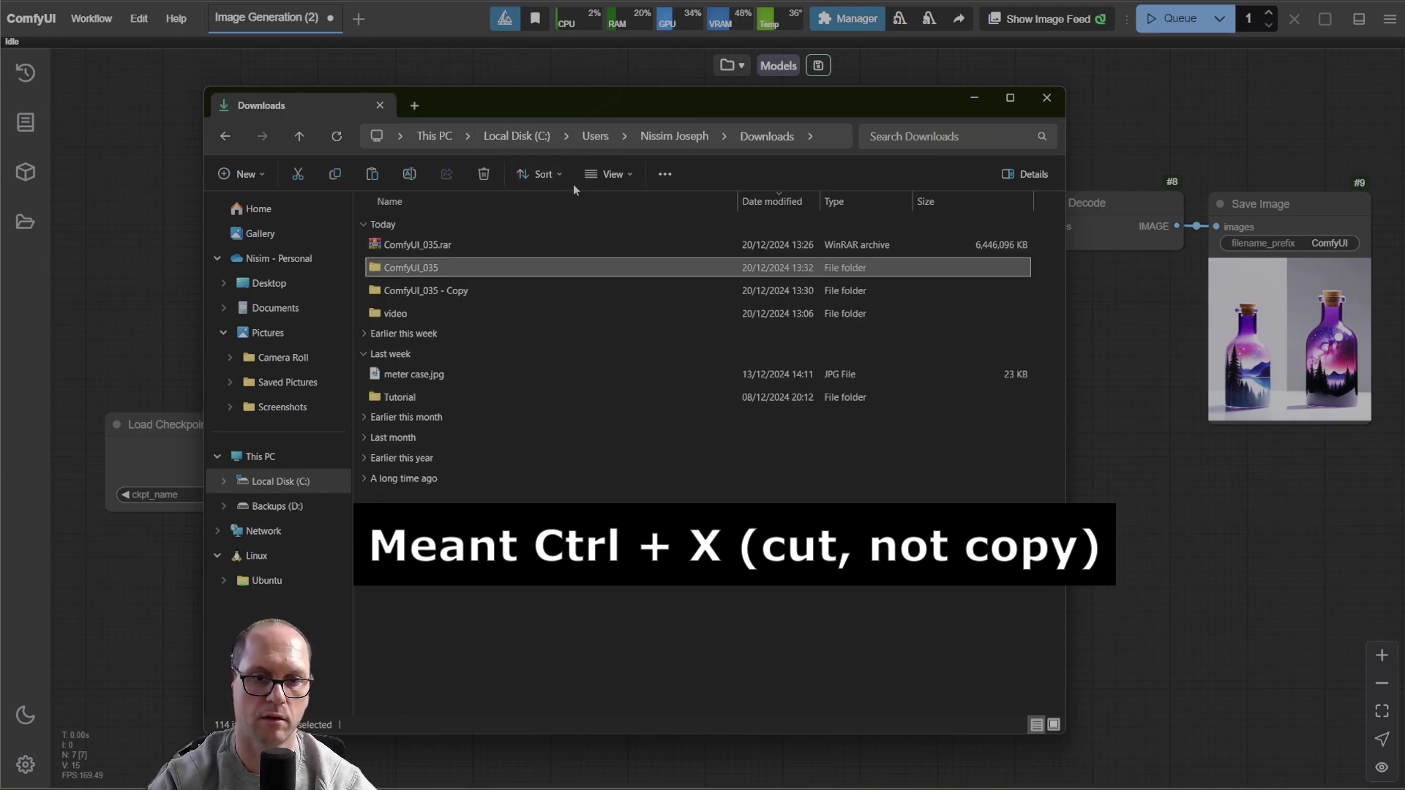
click(459, 294)
double_click(462, 290)
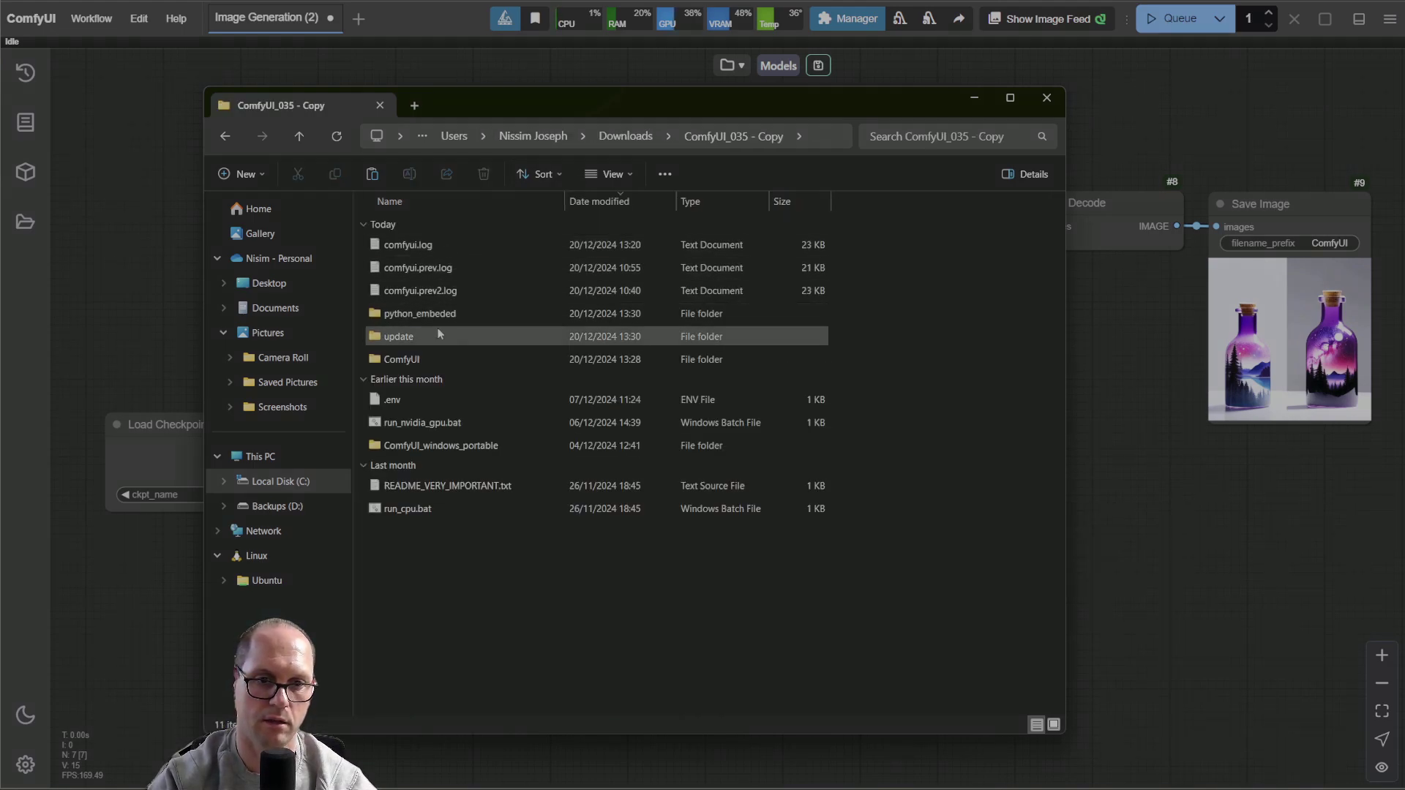
double_click(436, 358)
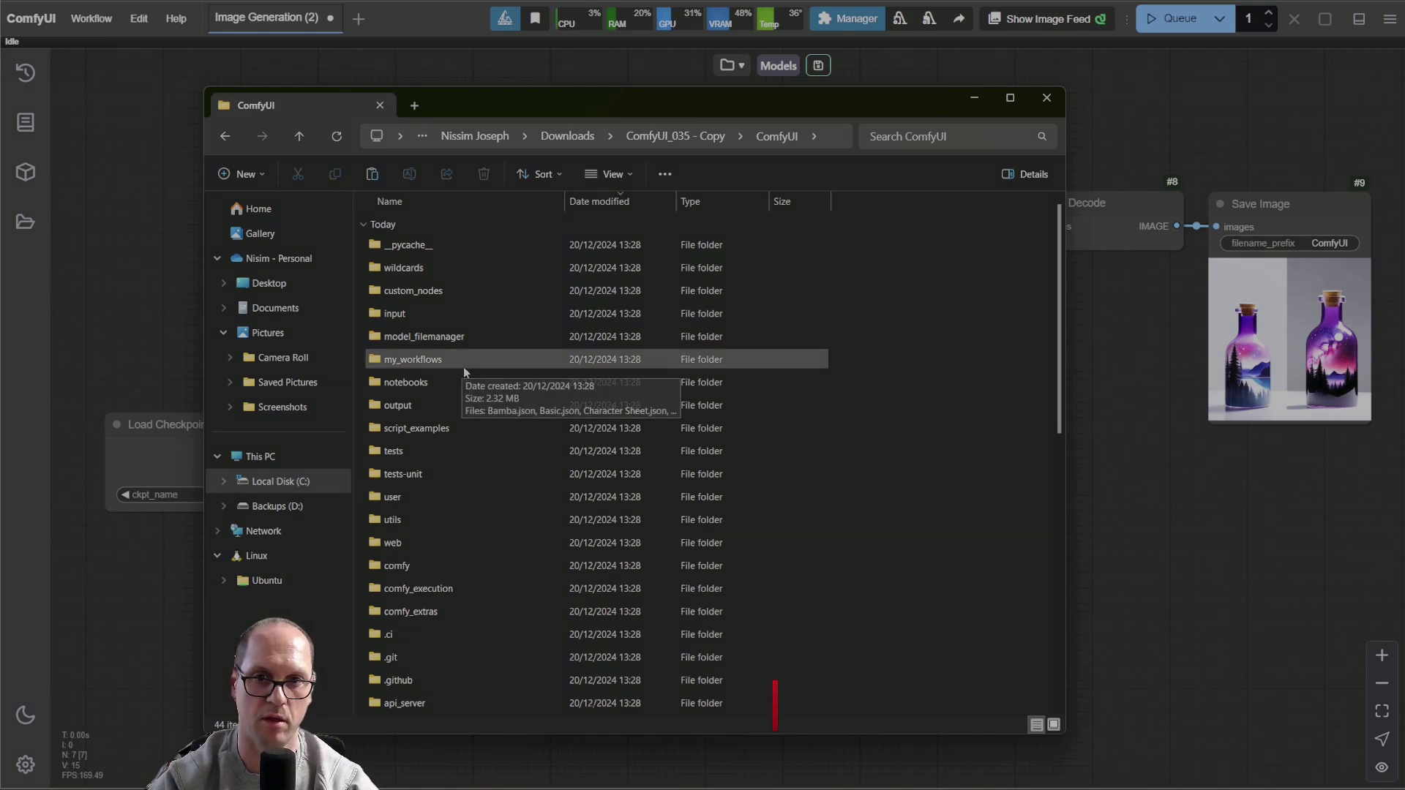
- Go back to the Downloads folder in File Explorer
click(568, 137)
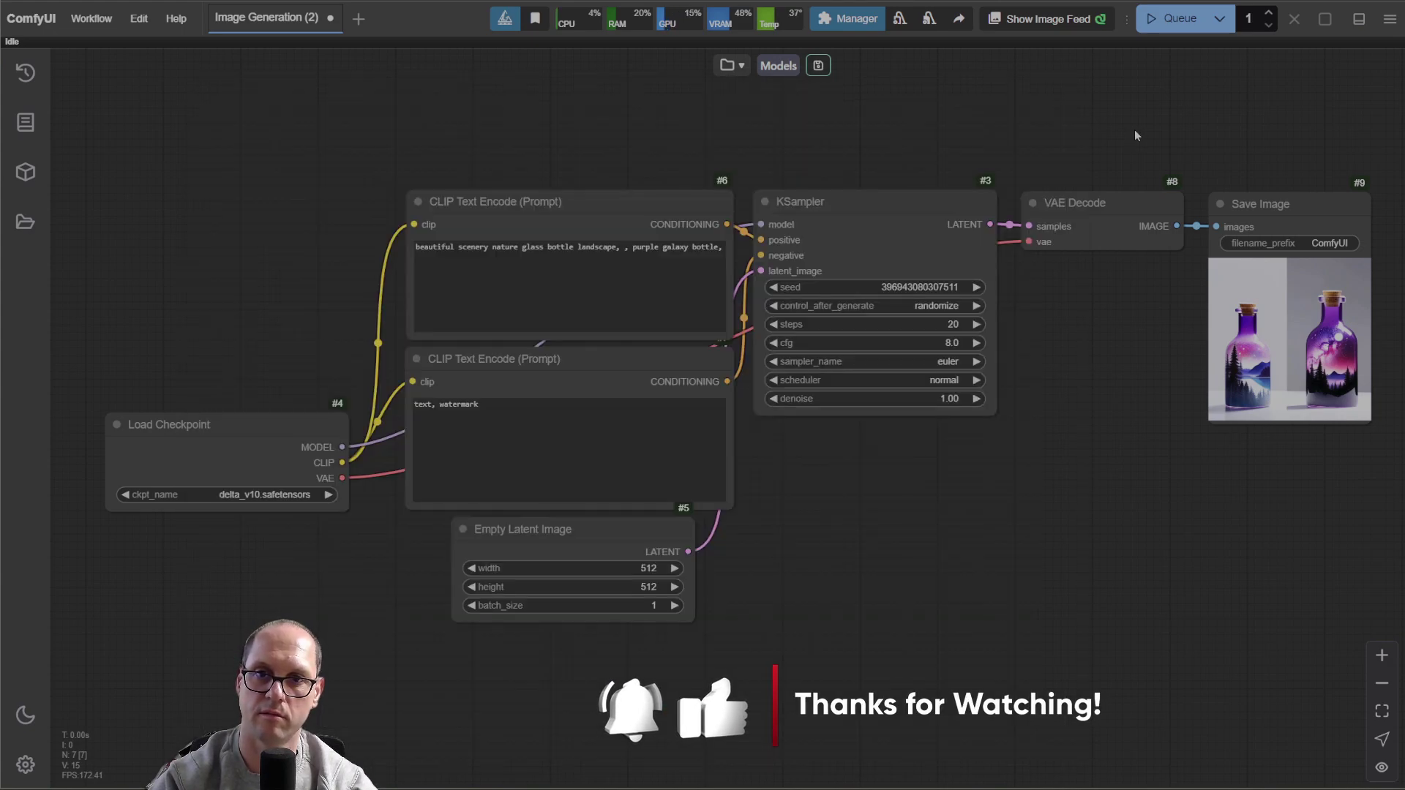